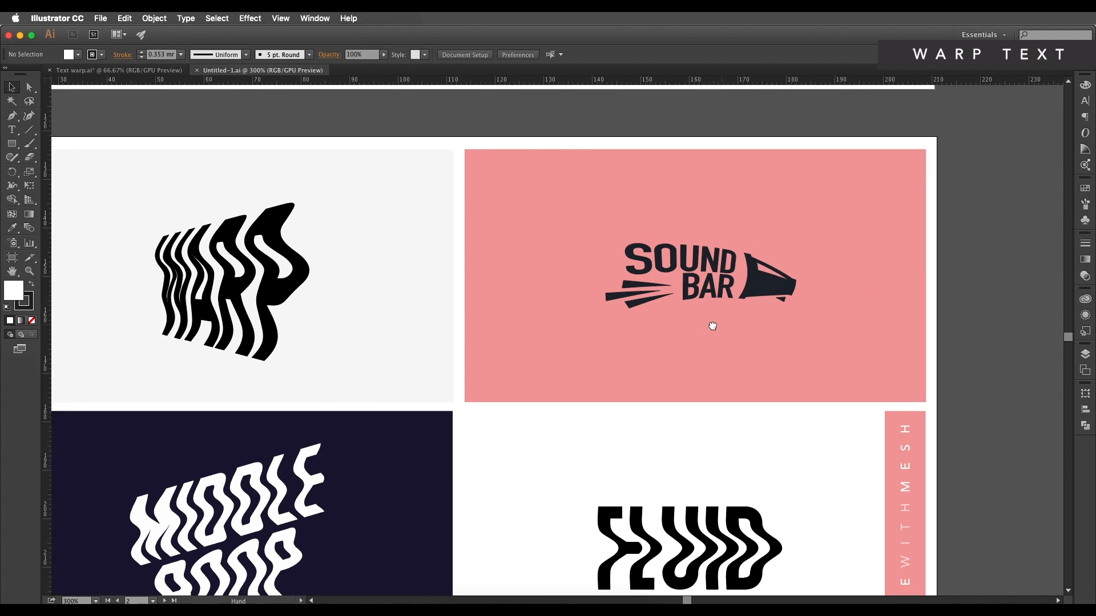
Examine the warped text logo examples on the artboards, including the WARP, SOUND BAR, SHAPES, MIDDLE BOOP and FLUID designs.
scroll(720, 294, "down", 5)
scroll(604, 321, "left", 5)
key("super+minus")
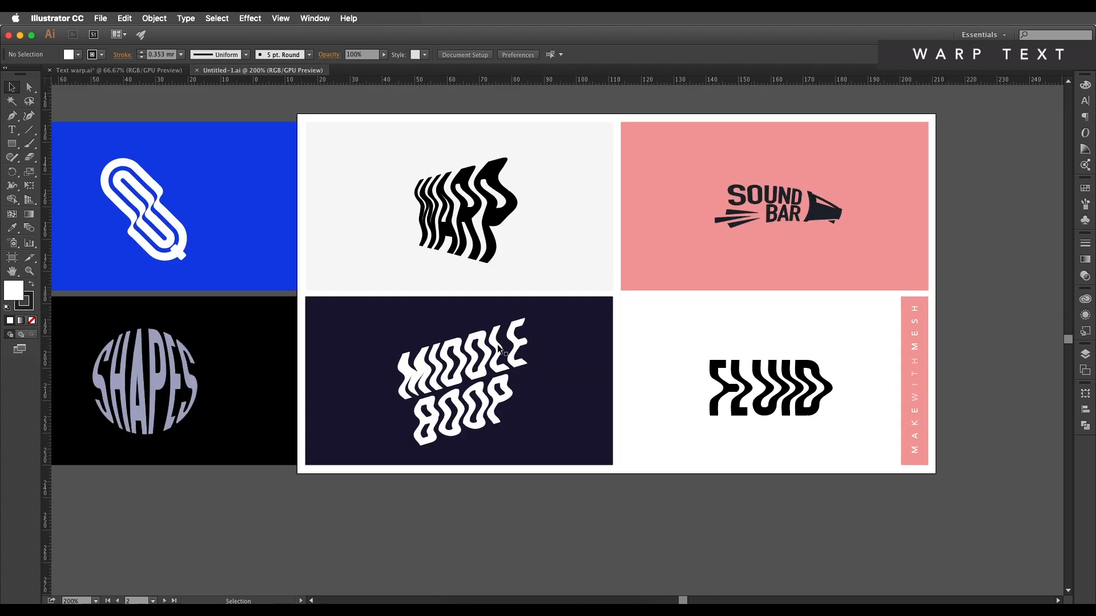
left_click_drag(219, 241, 487, 343)
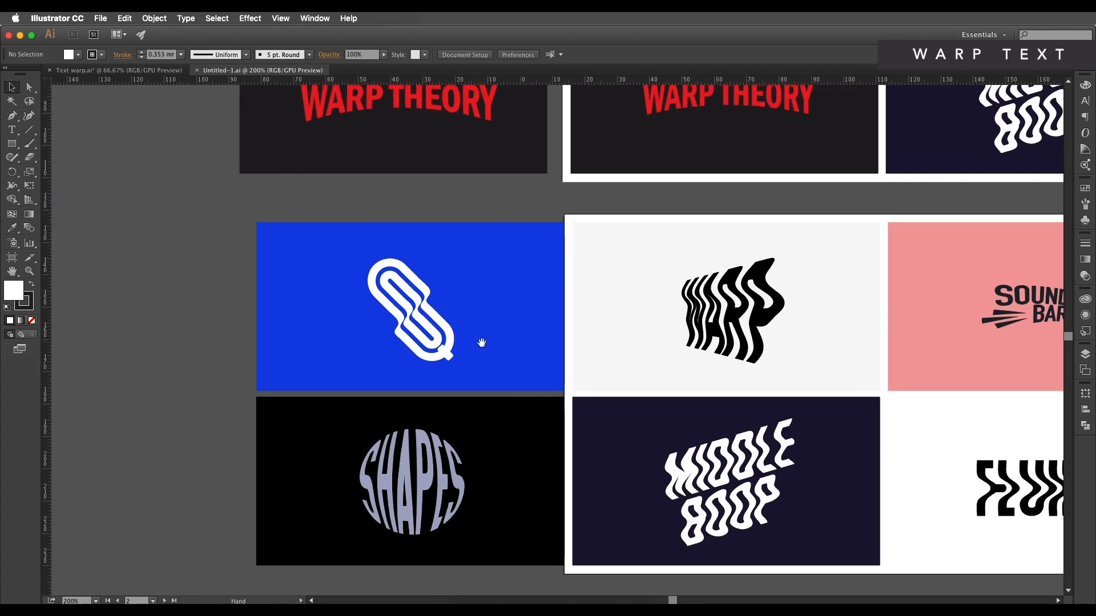
scroll(426, 328, "up", 5)
scroll(459, 294, "down", 2)
scroll(463, 296, "down", 2)
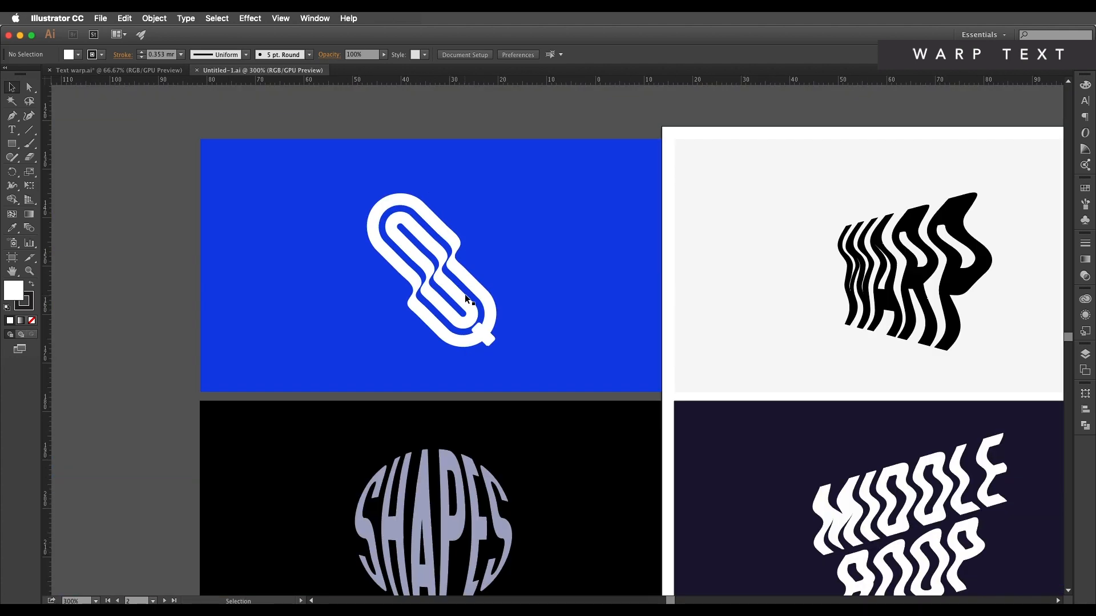
left_click_drag(446, 292, 421, 284)
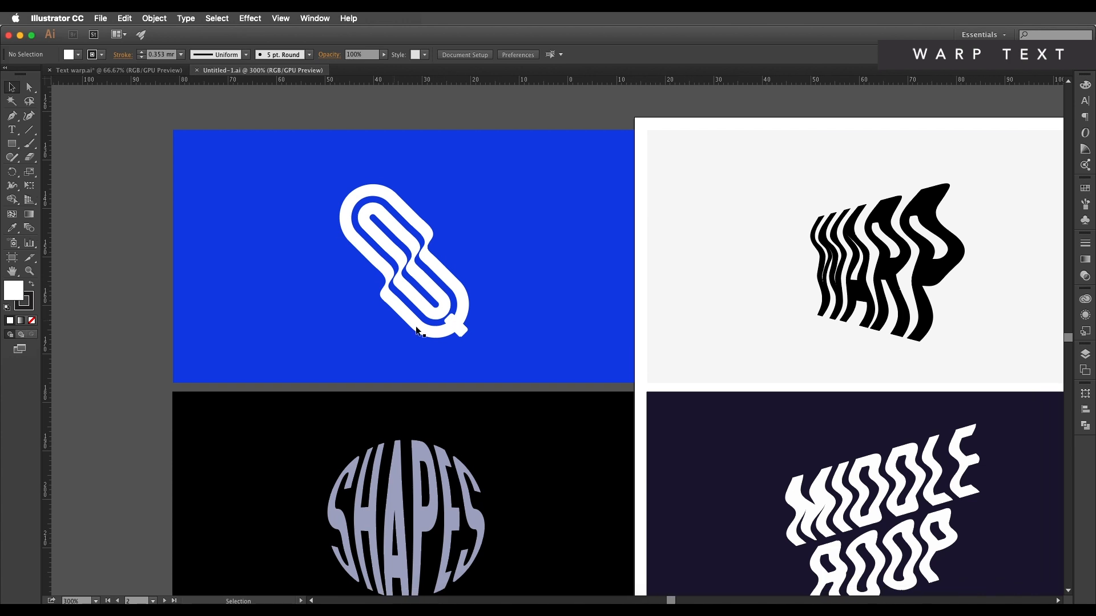
left_click_drag(519, 333, 352, 327)
scroll(521, 347, "down", 2)
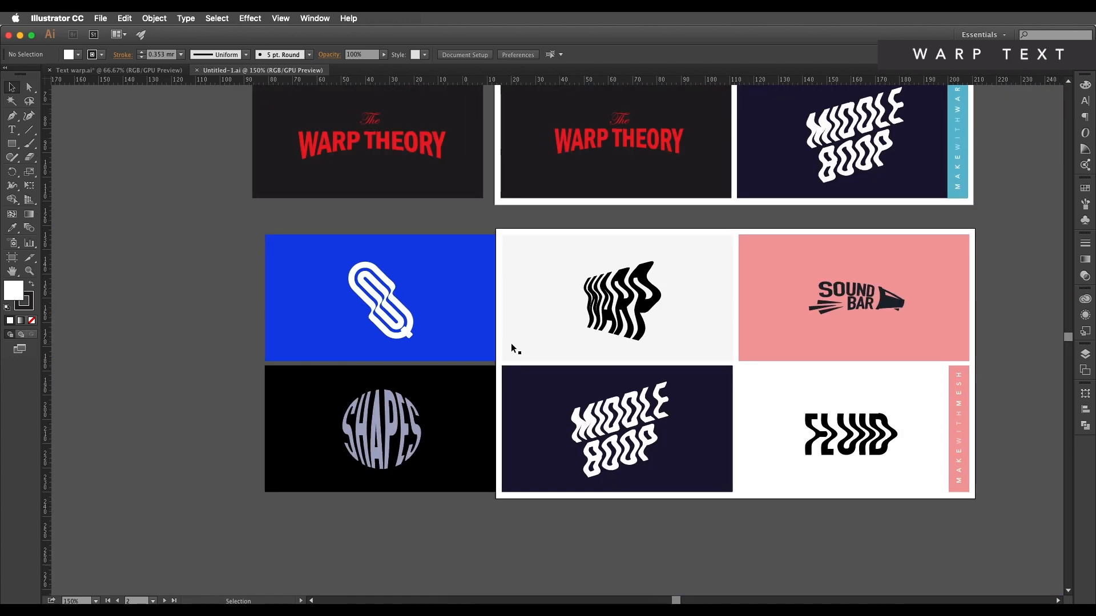
scroll(512, 344, "up", 1)
left_click_drag(734, 348, 608, 348)
scroll(608, 349, "down", 1)
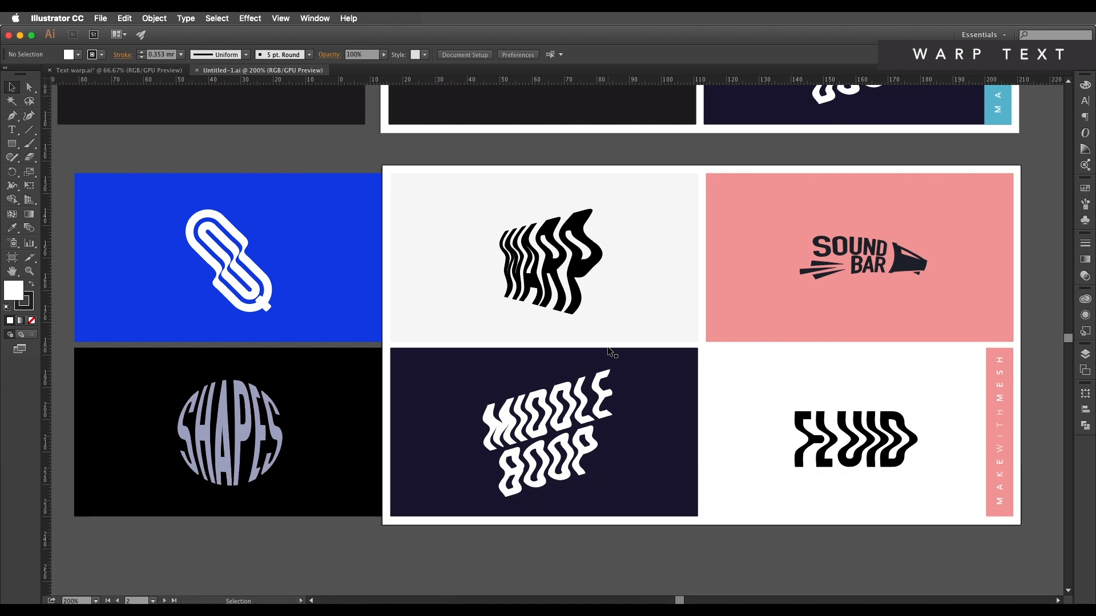
left_click_drag(881, 464, 447, 363)
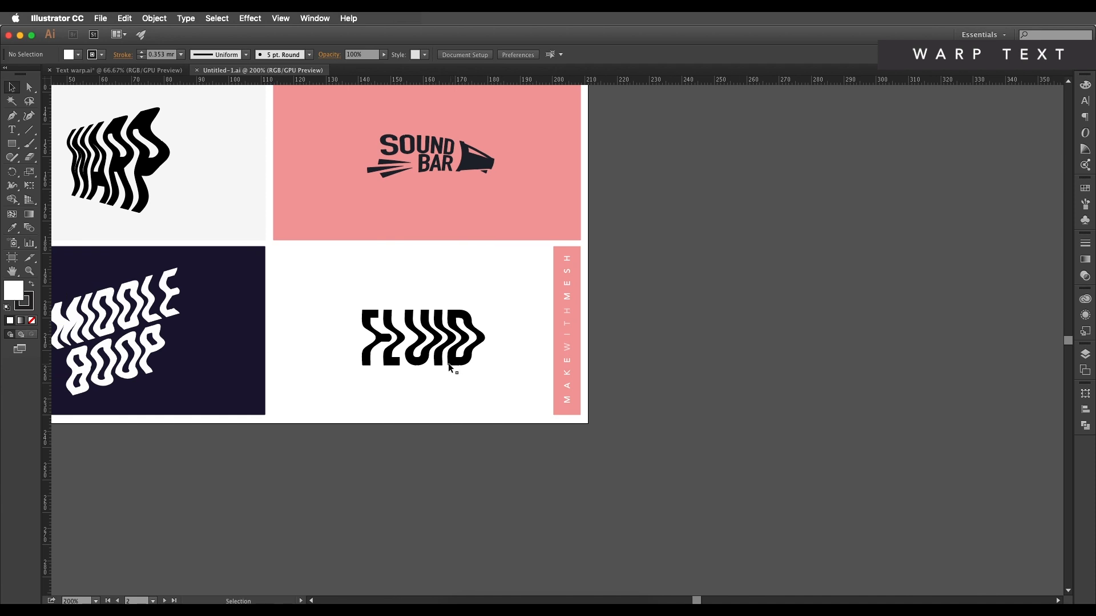
scroll(448, 364, "up", 2)
left_click_drag(382, 309, 454, 353)
scroll(421, 354, "down", 1)
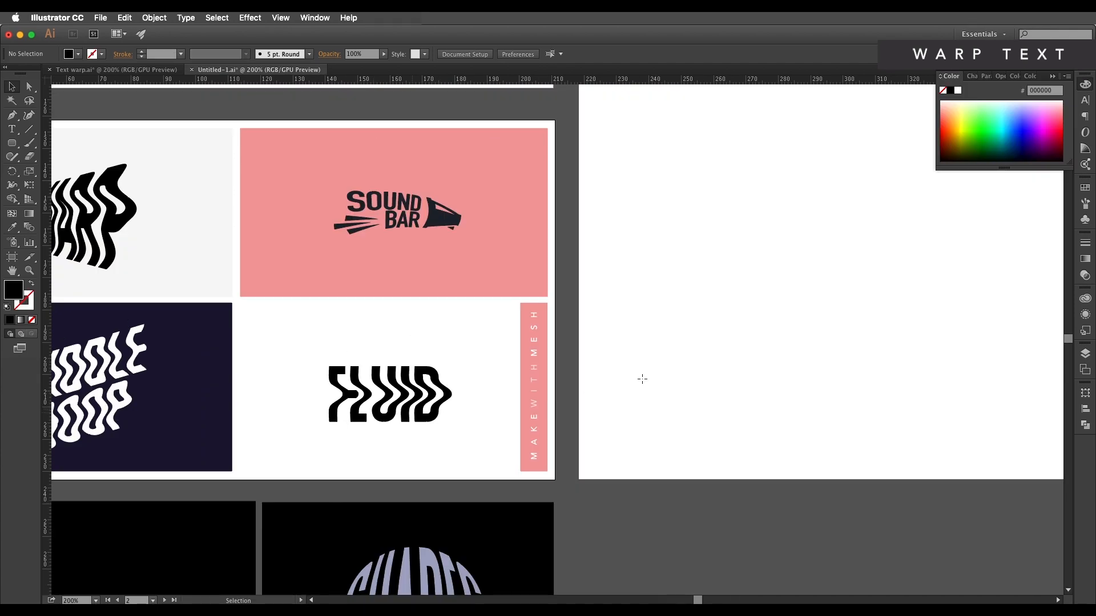
Add the text FLUID in the Leg Hug font on the blank artboard beside the examples.
key("t")
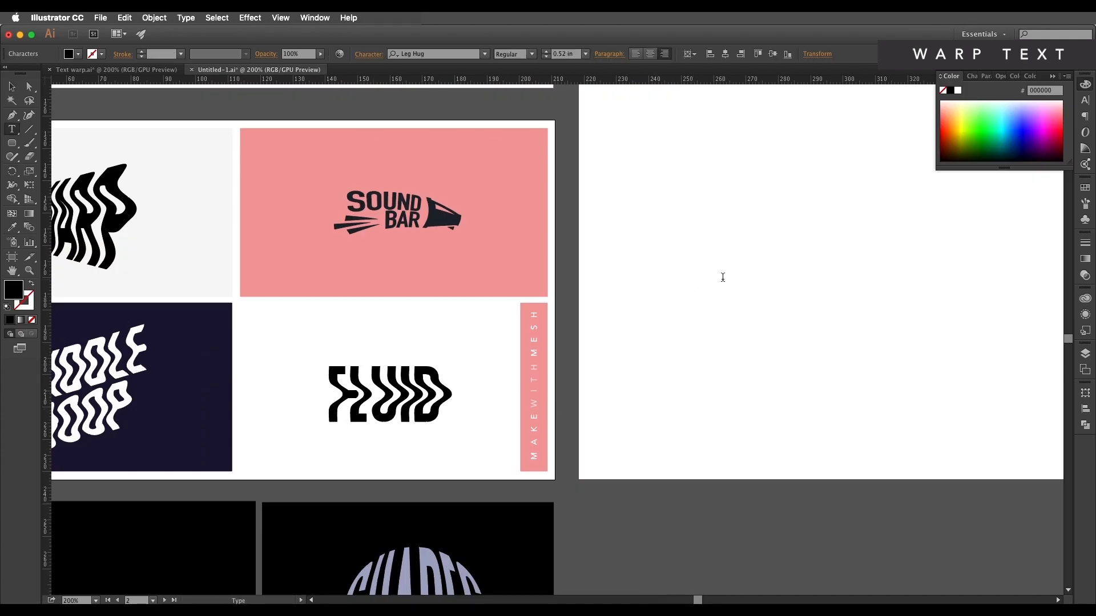
left_click(723, 277)
type("FLUID")
left_click(11, 87)
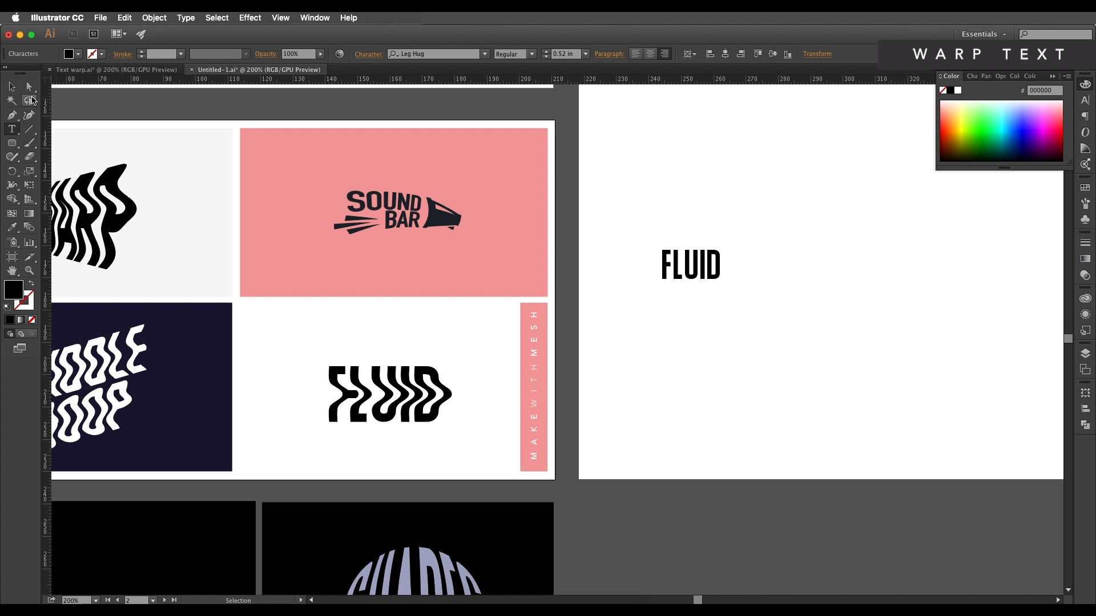
Enlarge the FLUID text to a font size of about 2.56 in and place it in the middle of the blank artboard.
left_click_drag(473, 263, 350, 294)
key("super+minus")
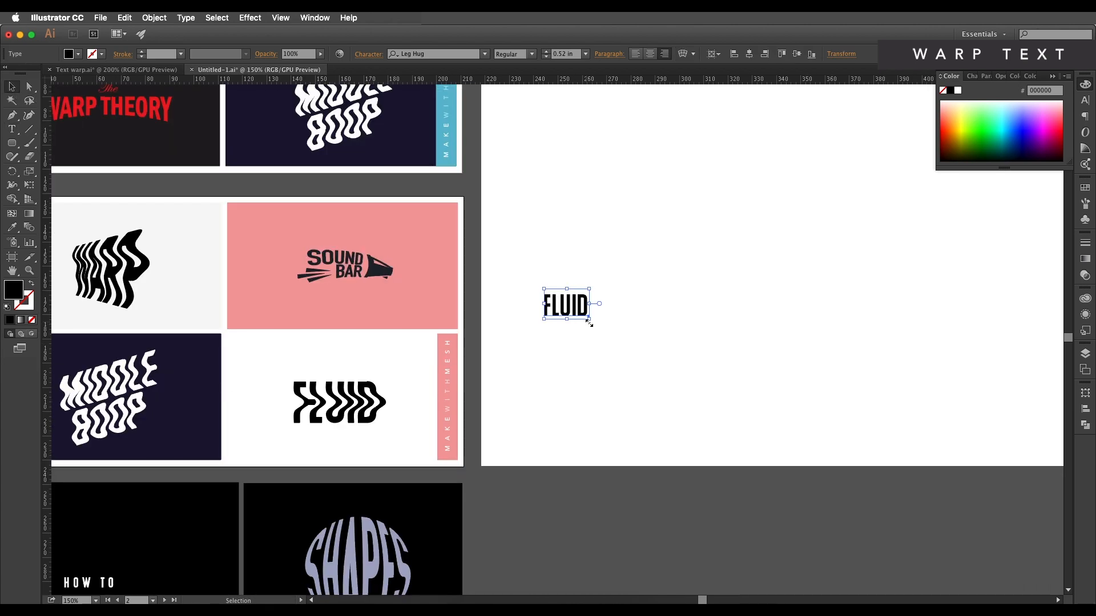
left_click_drag(588, 320, 768, 437)
left_click_drag(689, 380, 622, 354)
Start an Envelope Distort mesh on the FLUID text with 10 rows and 1 column, and turn on its preview.
left_click(154, 18)
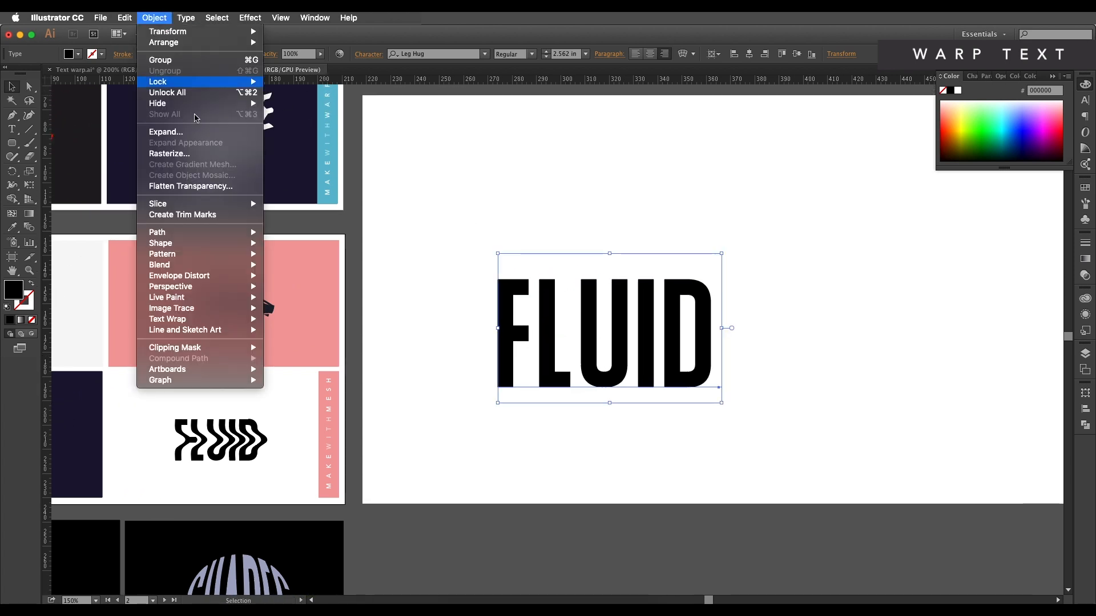
mouse_move(221, 277)
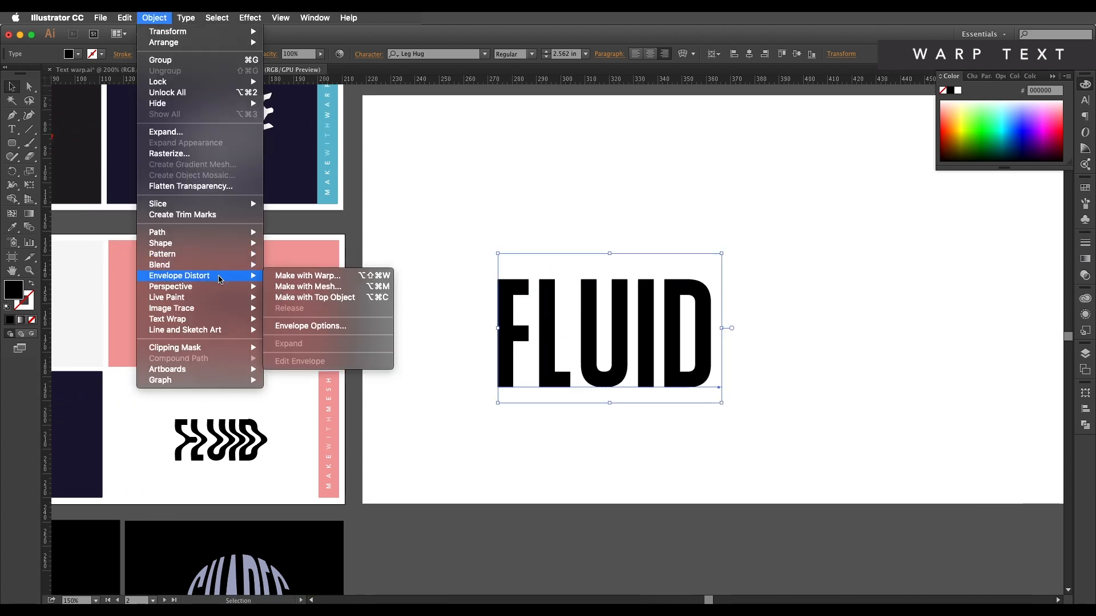
left_click(312, 291)
left_click_drag(454, 106, 415, 115)
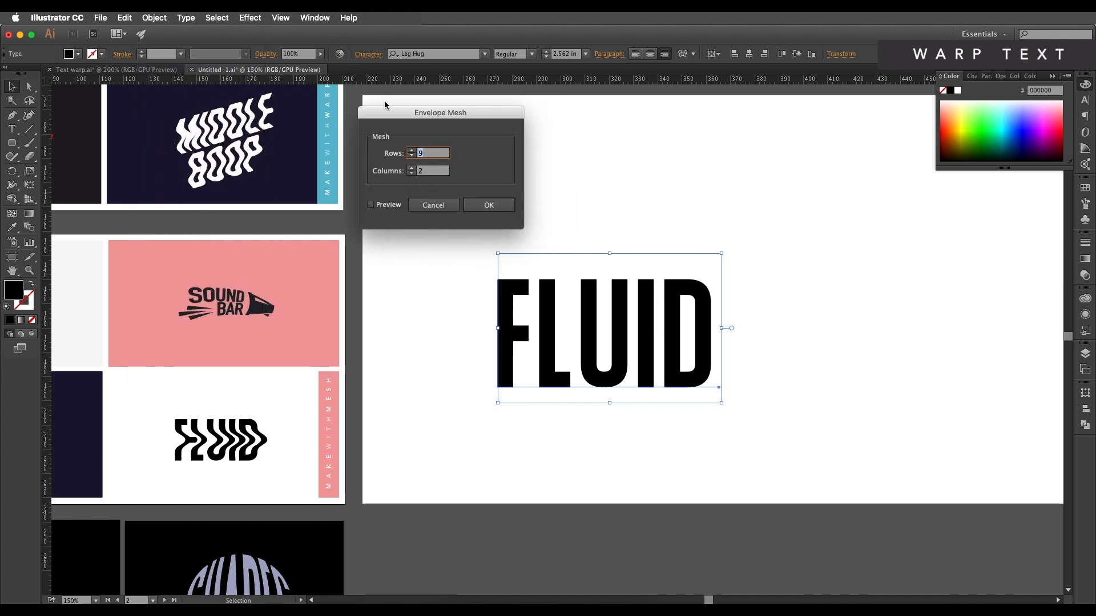
left_click(409, 156)
left_click(411, 174)
left_click(370, 205)
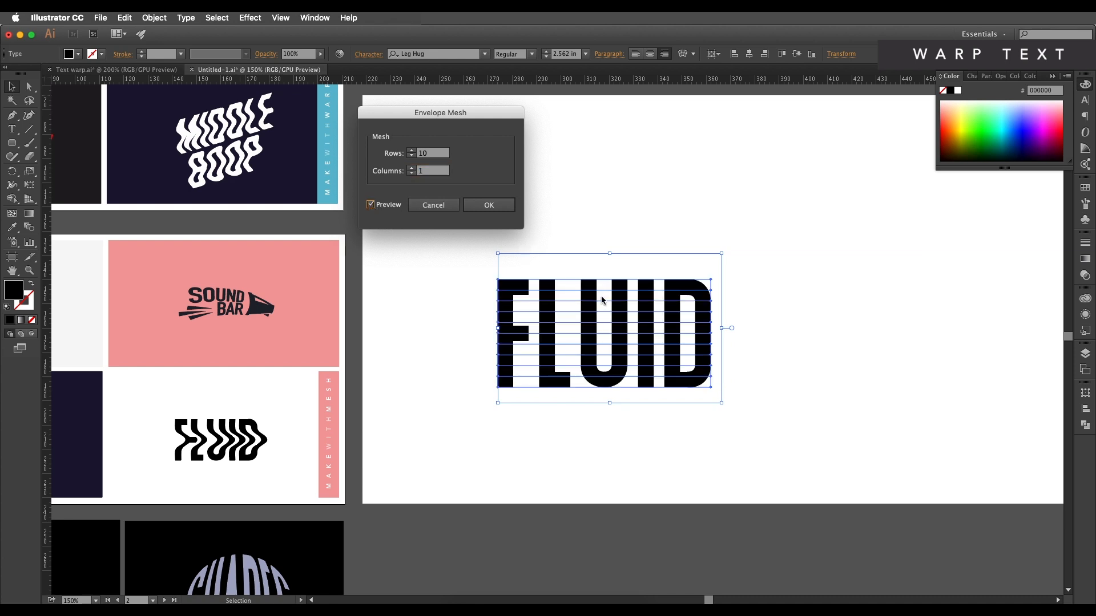
Try different mesh densities on the FLUID text, ending with 5 rows and 2 columns.
left_click(412, 156)
left_click(412, 156)
left_click(412, 156)
left_click(412, 156)
left_click(412, 156)
left_click(412, 156)
left_click(412, 151)
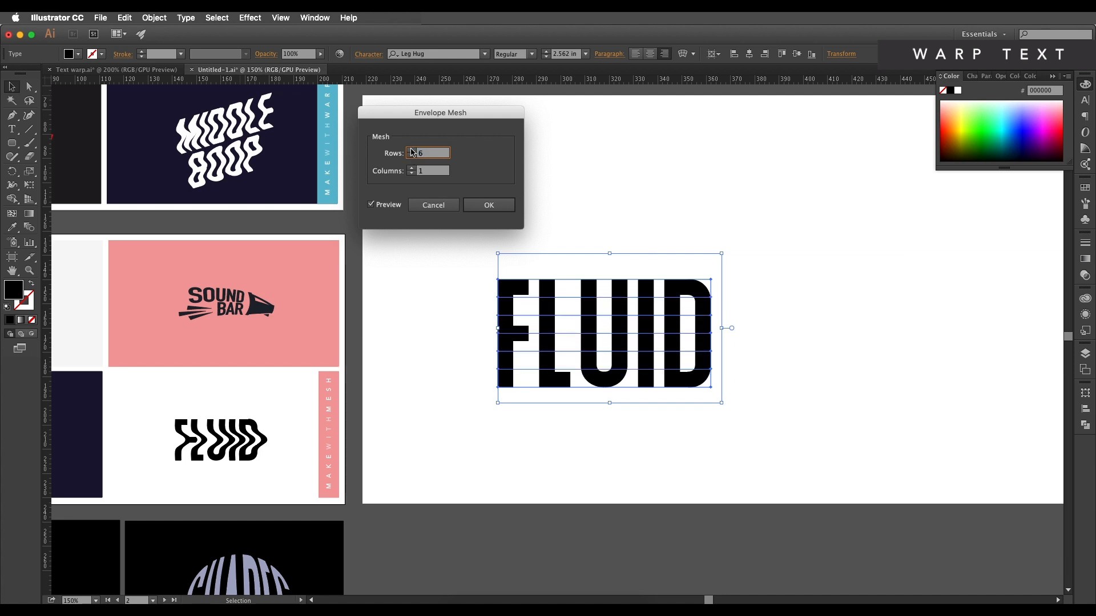
left_click(411, 151)
left_click(411, 150)
left_click(411, 151)
left_click(411, 168)
left_click(412, 156)
left_click(411, 151)
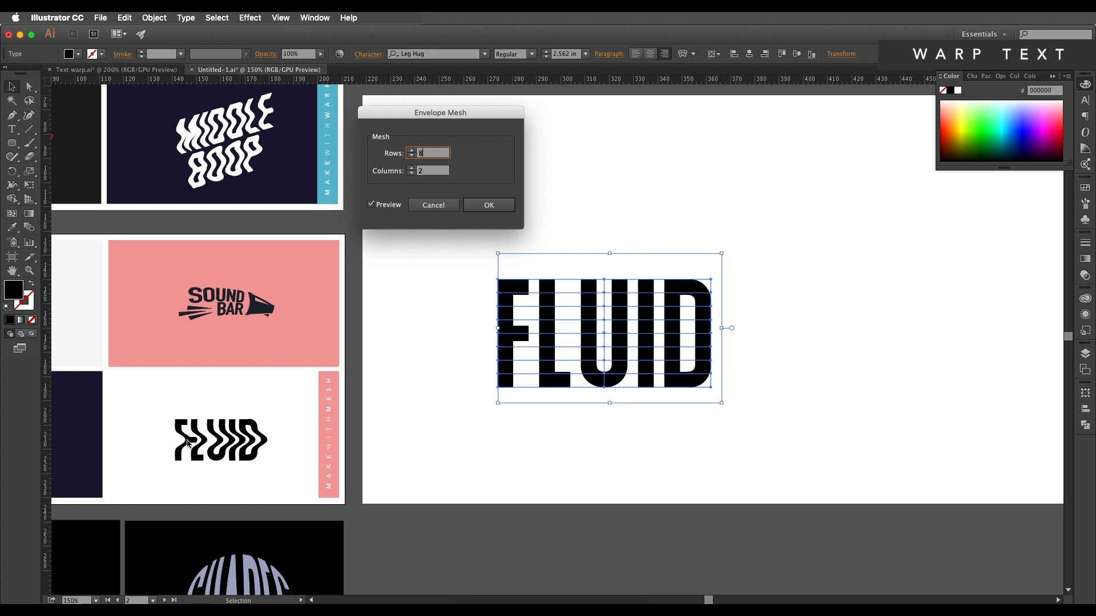
left_click(413, 156)
left_click(413, 156)
left_click(413, 156)
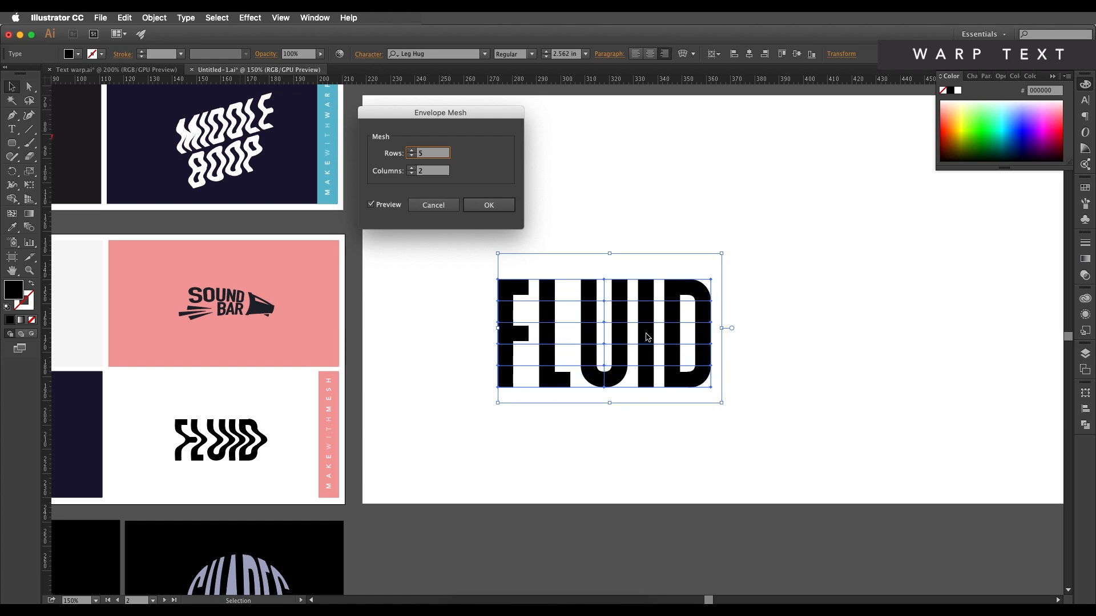
Set the envelope mesh to 6 rows and 1 column and apply it to the FLUID text.
left_click(411, 152)
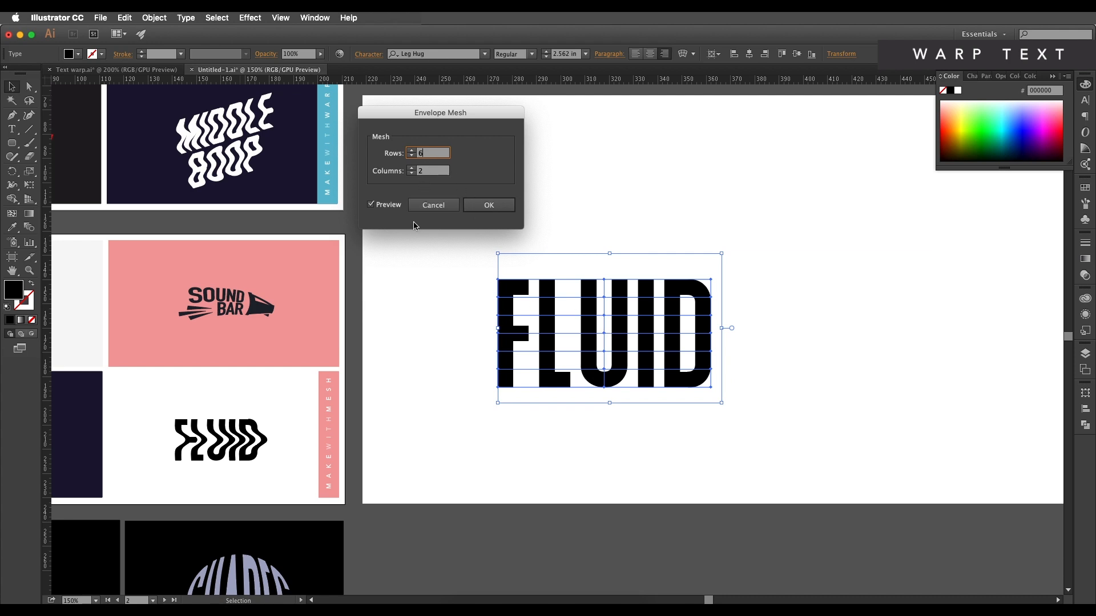
left_click(412, 173)
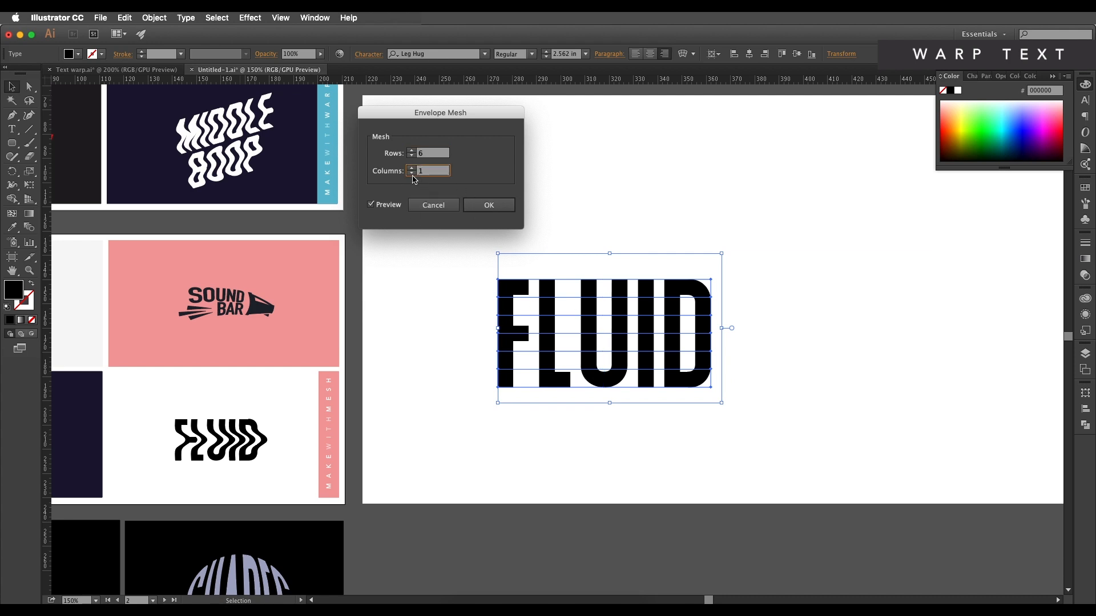
left_click(411, 169)
left_click(412, 173)
left_click(411, 169)
left_click(412, 173)
left_click(481, 205)
Shift the mesh points of the middle horizontal line about 14 mm to the right to bend the FLUID letters, and deselect the text.
left_click(30, 87)
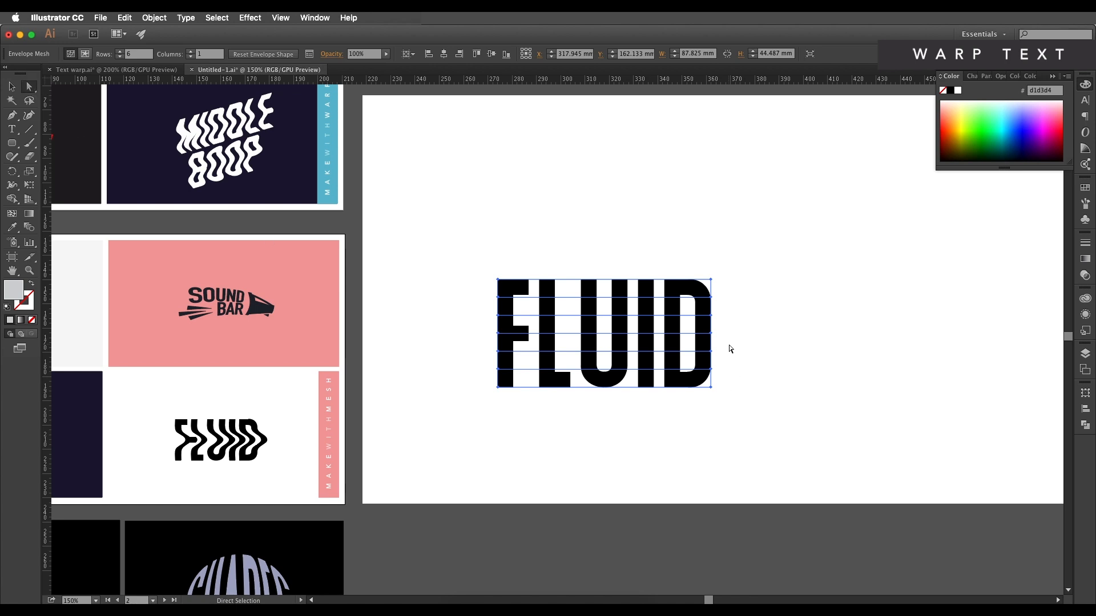
left_click_drag(731, 342, 492, 327)
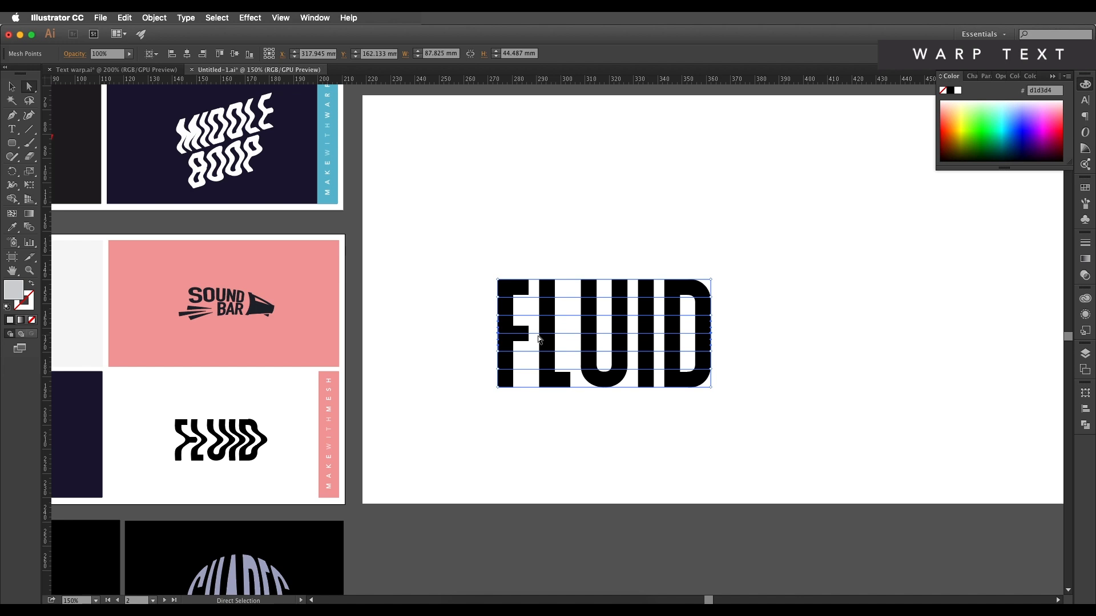
key("shift+Right")
key("shift+Right")
key("shift+Right")
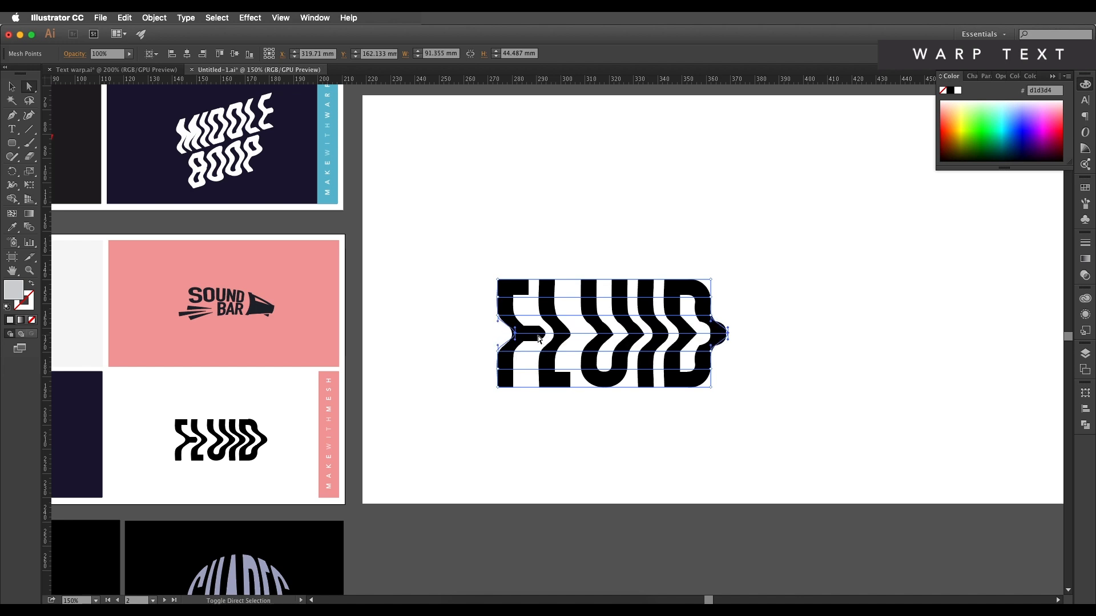
key("shift+Right")
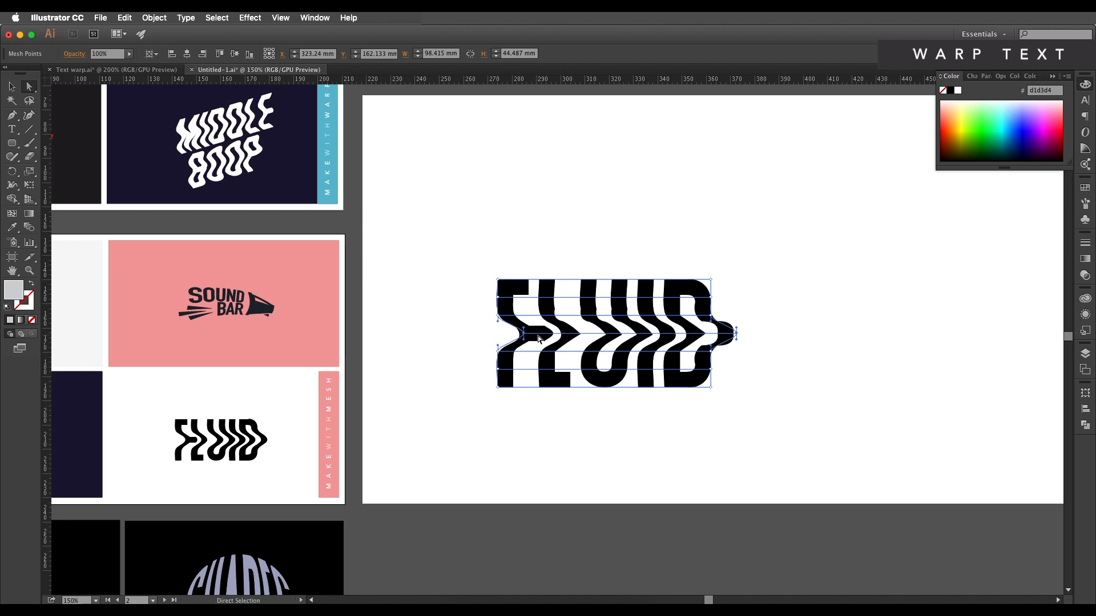
key("shift+Right")
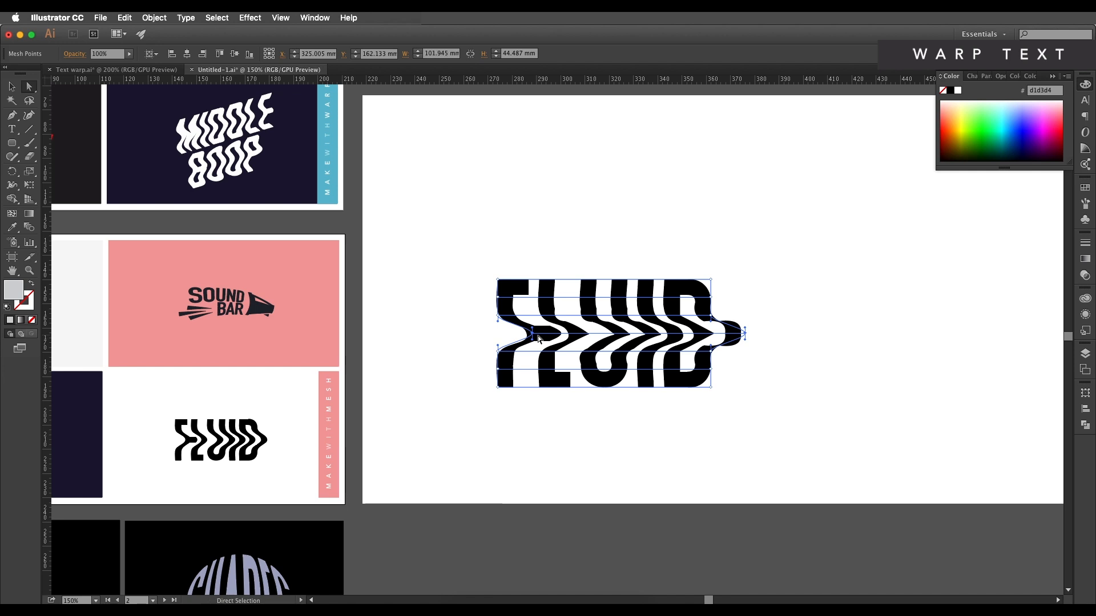
key("super+equal")
key("super+equal")
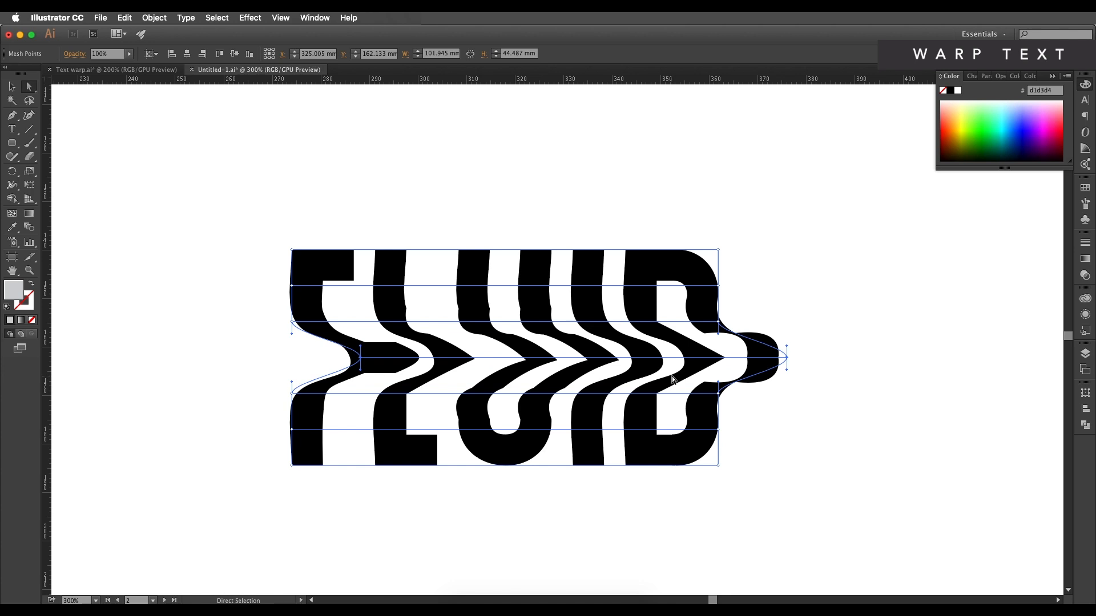
left_click(12, 86)
left_click(313, 212)
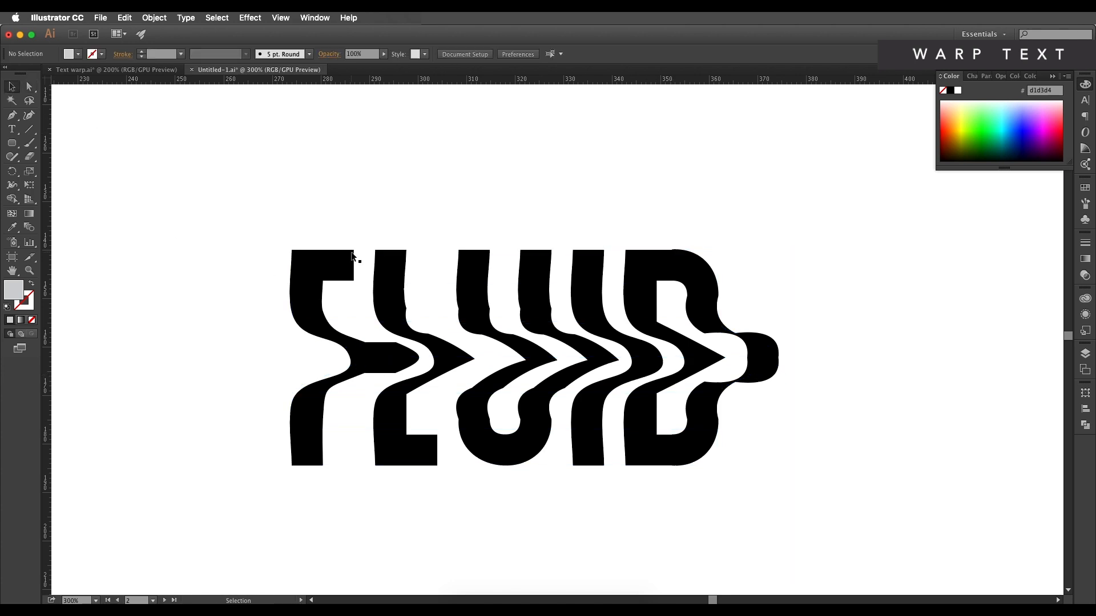
Enlarge the warped FLUID text to about 277 mm wide and centre it on its artboard.
scroll(352, 256, "down", 3)
left_click(413, 296)
left_click_drag(496, 326, 639, 434)
left_click_drag(568, 335, 653, 314)
scroll(508, 294, "up", 1)
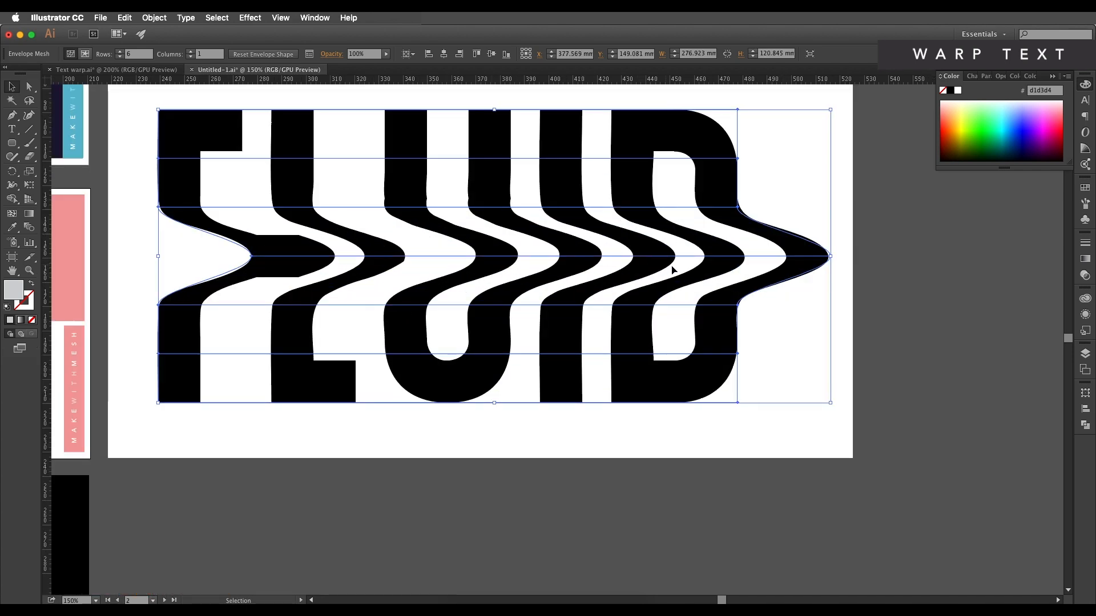
scroll(719, 274, "down", 1)
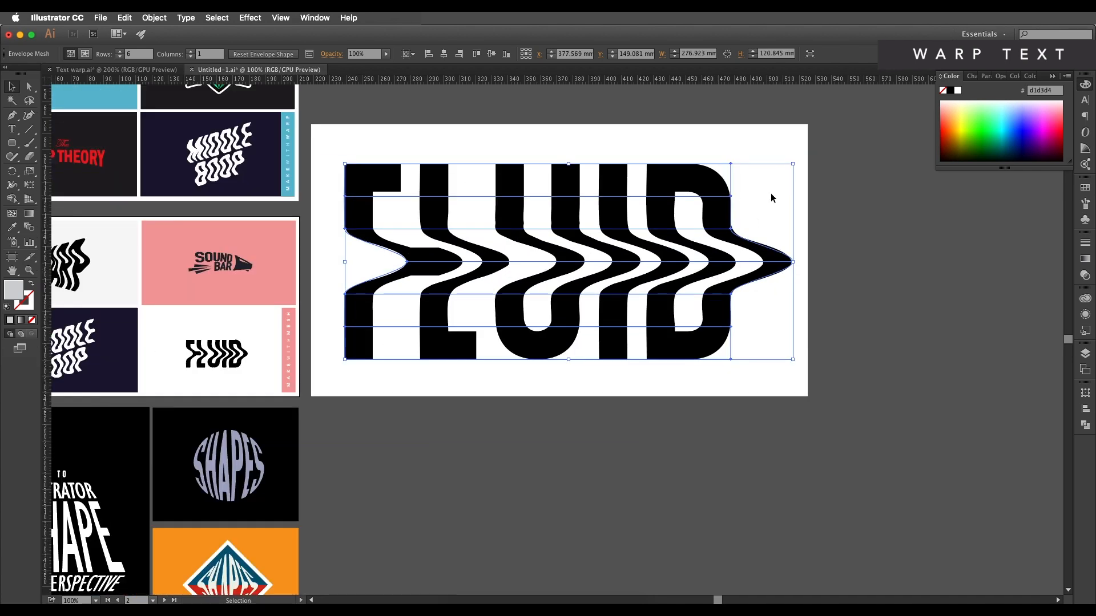
Shrink the warped FLUID text proportionally about its centre to about 64 mm wide.
left_click_drag(793, 164, 608, 251)
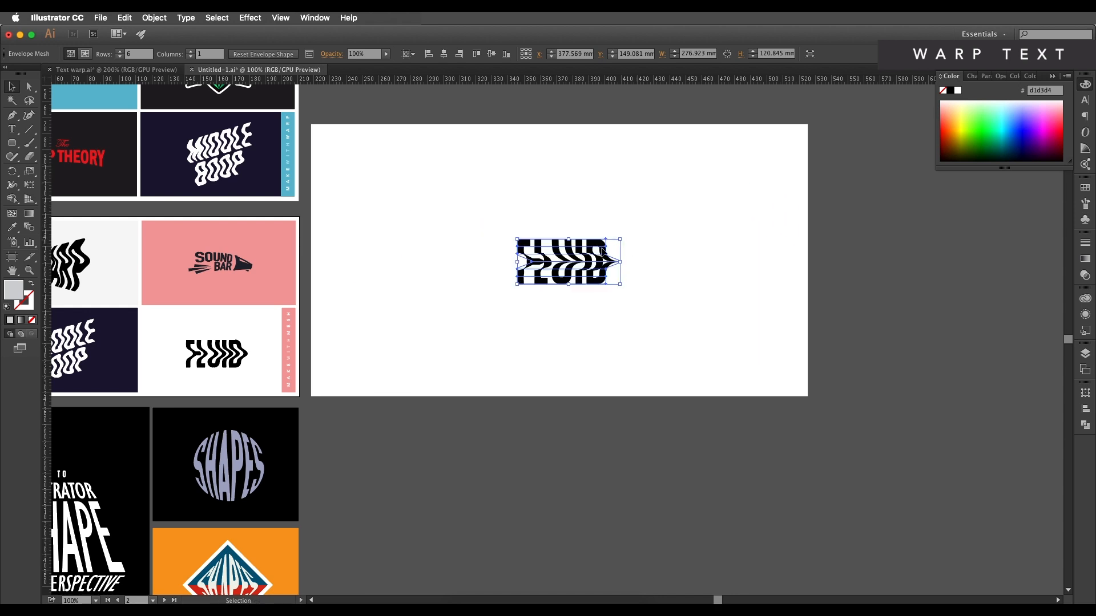
scroll(609, 251, "up", 2)
scroll(527, 275, "down", 3)
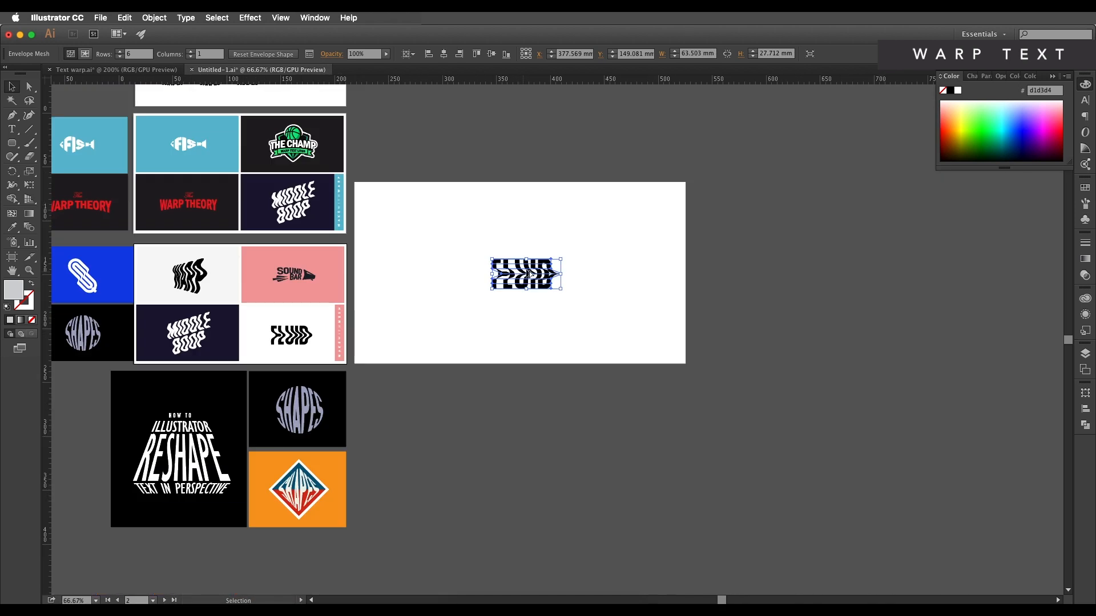
scroll(526, 275, "up", 3)
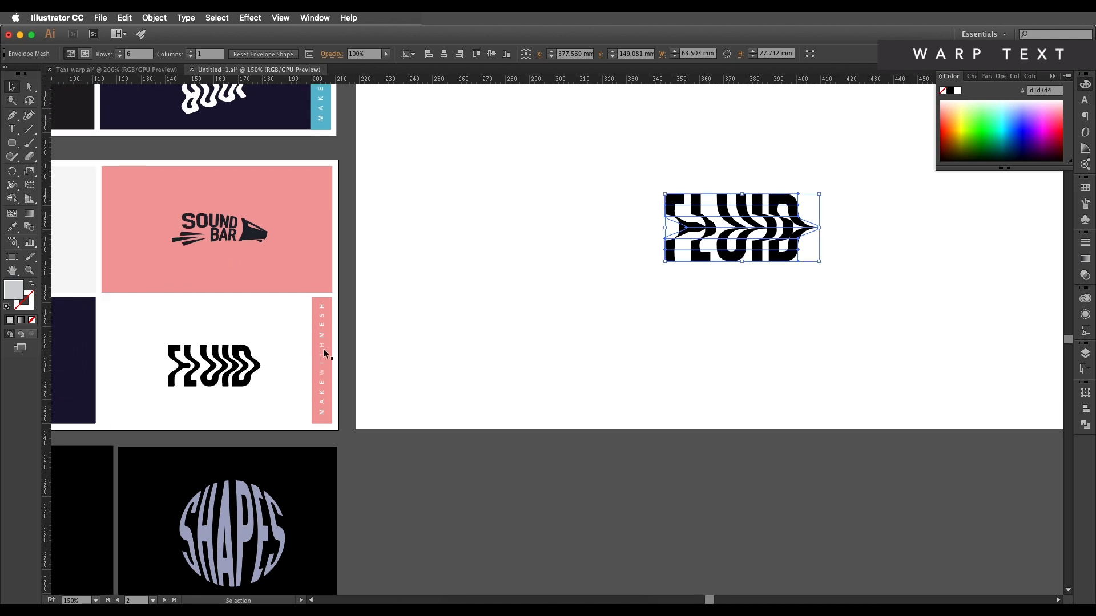
Scale the warped FLUID text up proportionally about its centre to about 270 mm wide.
scroll(783, 252, "down", 1)
left_click_drag(810, 213, 957, 110)
left_click_drag(705, 265, 437, 303)
scroll(430, 294, "up", 2)
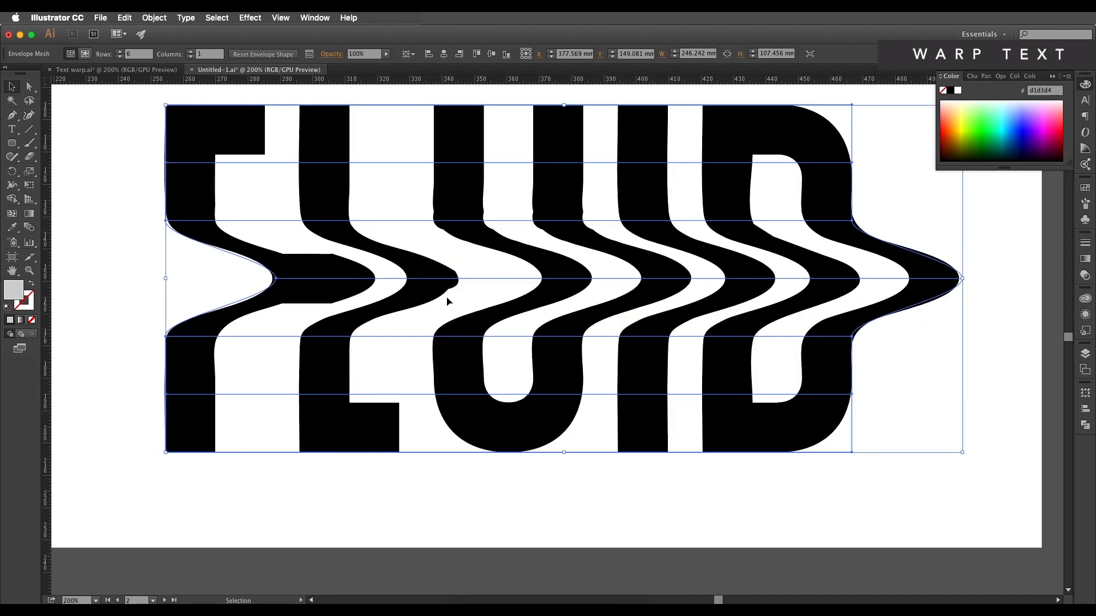
scroll(507, 301, "down", 2)
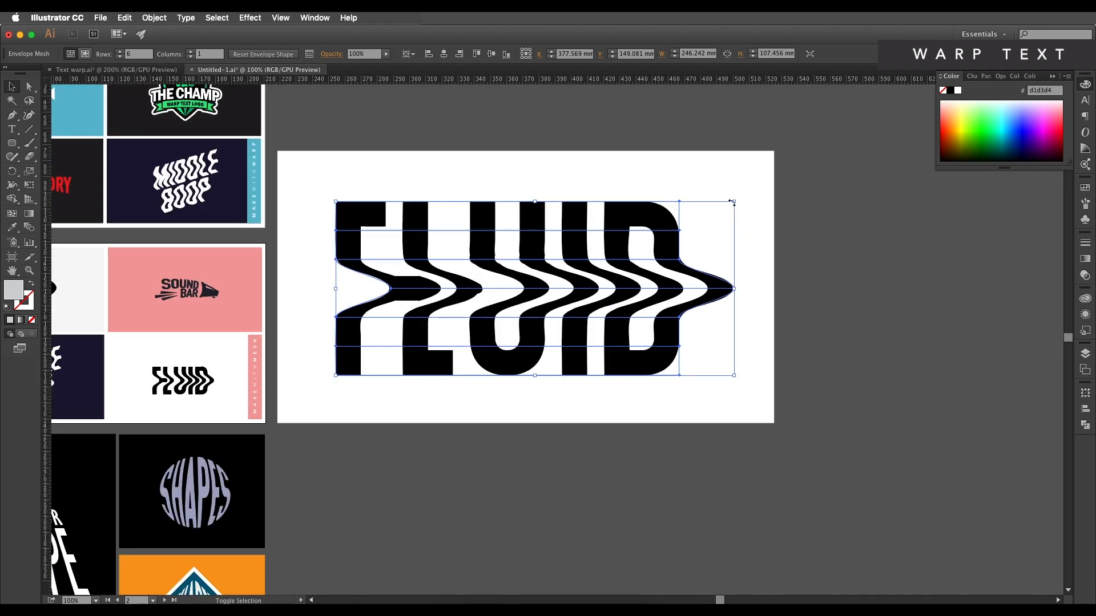
left_click_drag(737, 203, 753, 193)
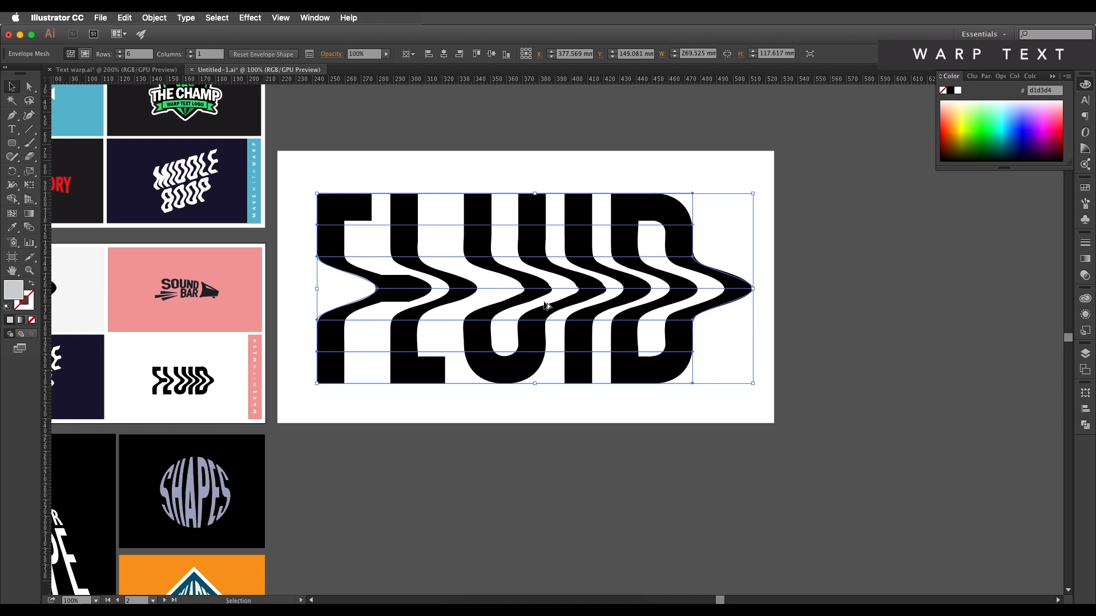
Enlarge the warped FLUID text to about 515 mm wide and move it off the artboard to the right.
scroll(546, 307, "up", 2)
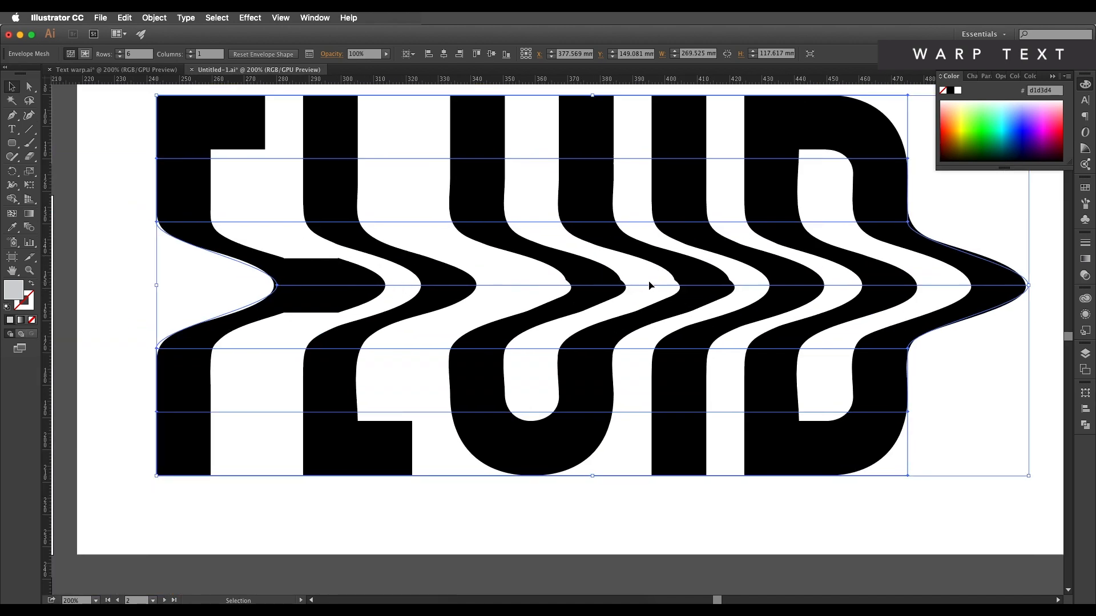
scroll(706, 286, "down", 4)
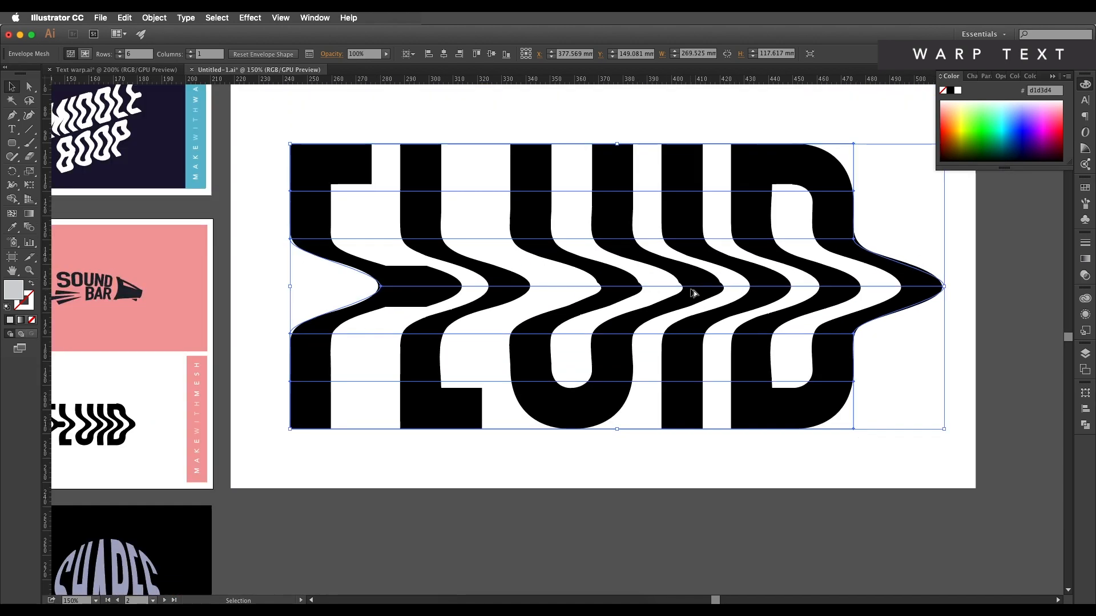
left_click_drag(630, 304, 680, 282)
left_click_drag(579, 341, 873, 328)
scroll(872, 329, "up", 3)
left_click_drag(777, 321, 608, 327)
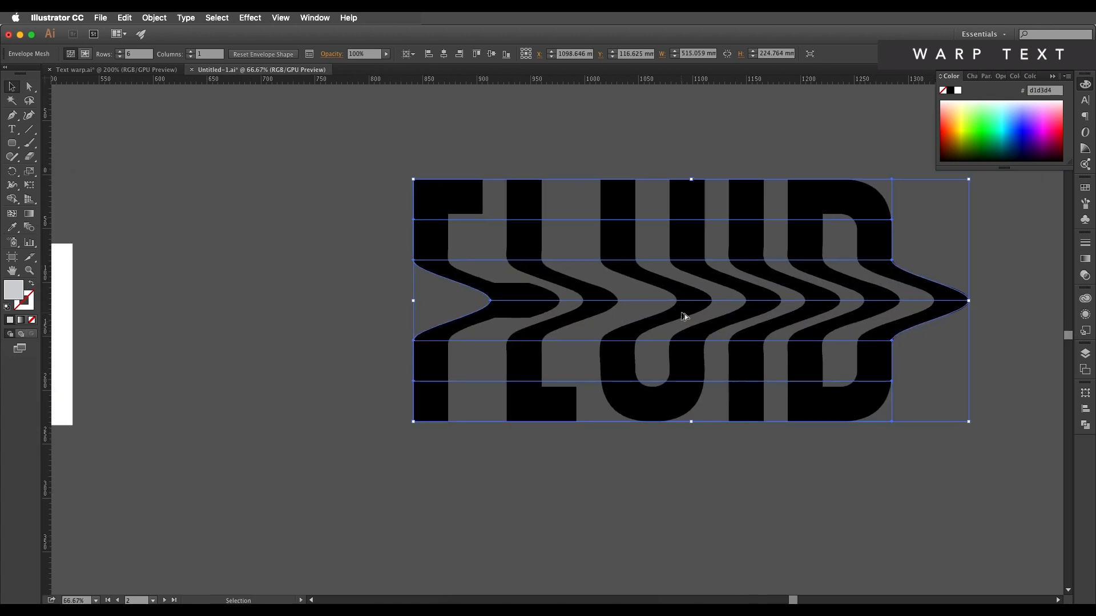
scroll(680, 312, "up", 1)
left_click_drag(780, 304, 720, 309)
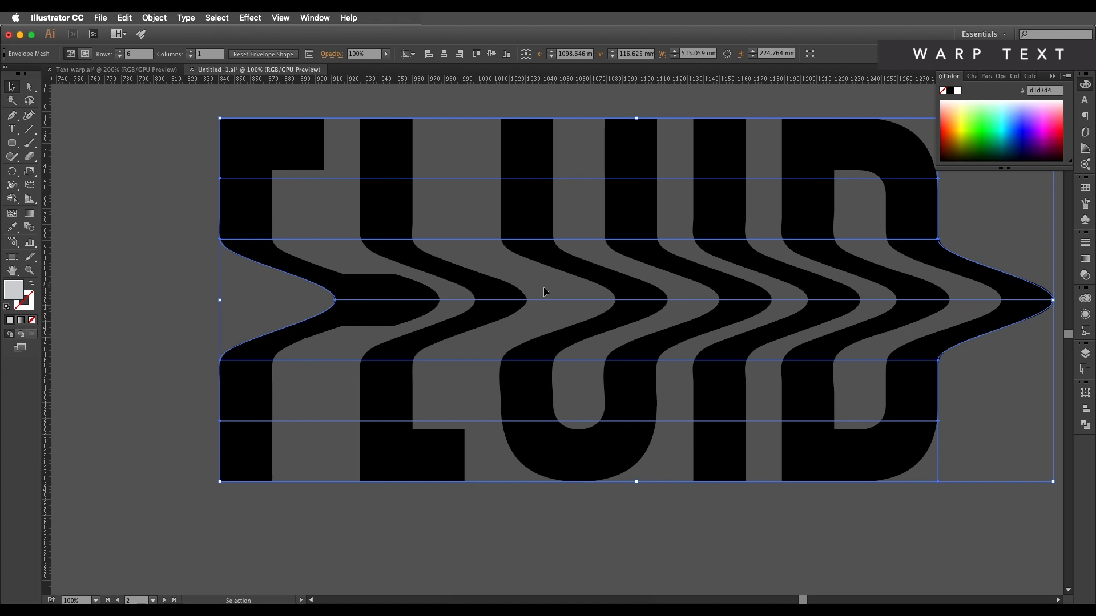
scroll(923, 327, "down", 2)
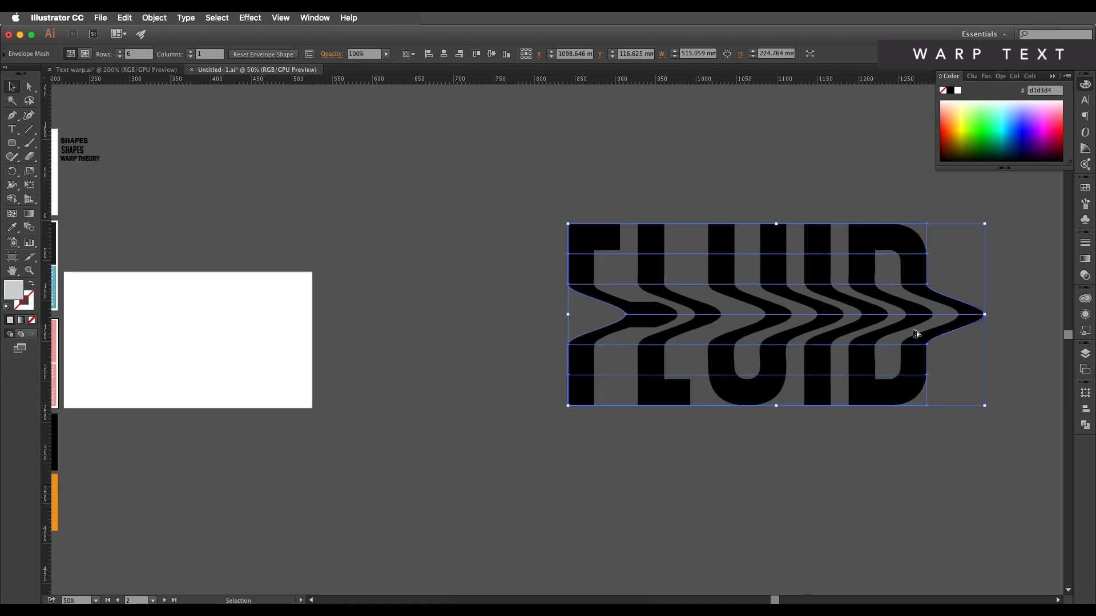
Expand the warped FLUID text into editable shapes, including object and fill.
left_click(153, 17)
left_click(171, 132)
left_click(422, 318)
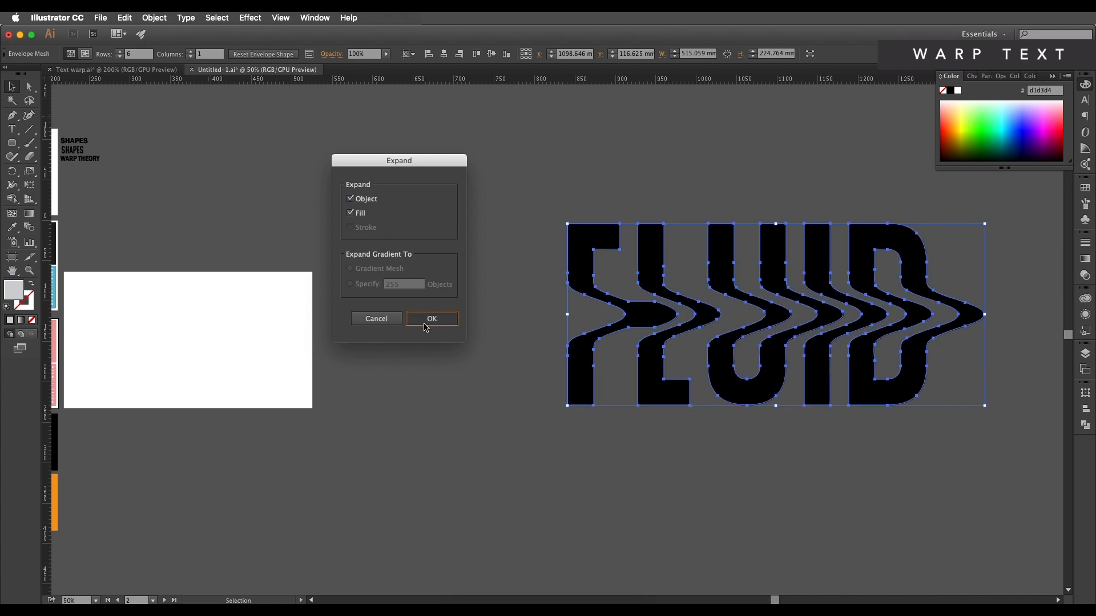
Scale the expanded FLUID design down proportionally to about 62 mm wide and place it in the artboard's lower-left area.
left_click_drag(984, 225, 514, 357)
scroll(417, 361, "up", 3)
left_click_drag(514, 358, 504, 370)
left_click(451, 377)
left_click_drag(570, 347, 551, 366)
left_click_drag(644, 304, 622, 312)
left_click_drag(495, 389, 706, 393)
left_click_drag(497, 368, 611, 397)
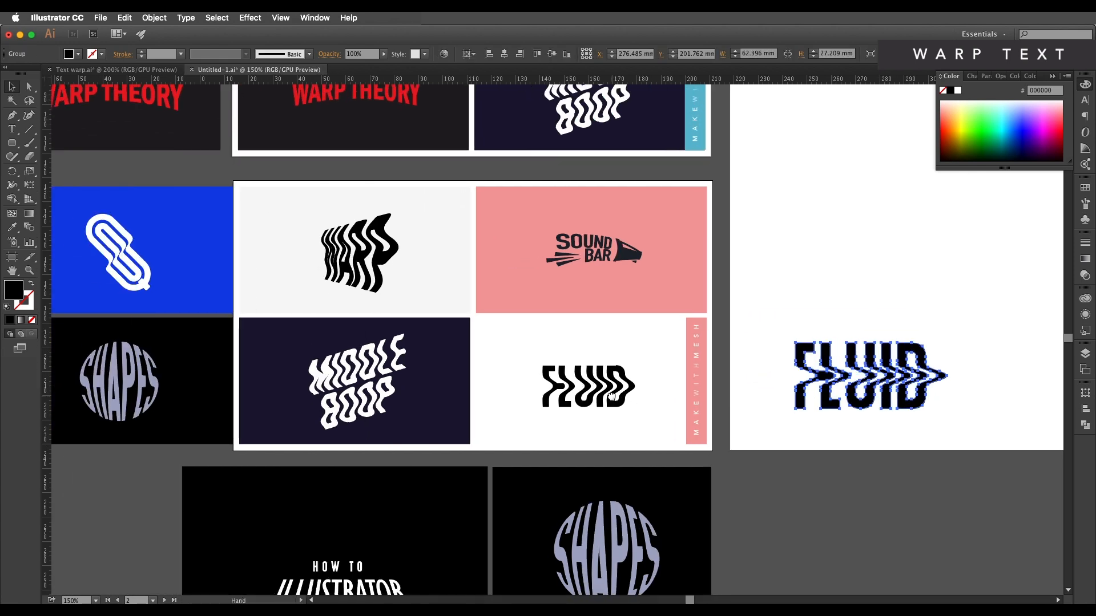
Add a new text object reading WARP on the artboard above the FLUID design.
scroll(374, 281, "up", 1)
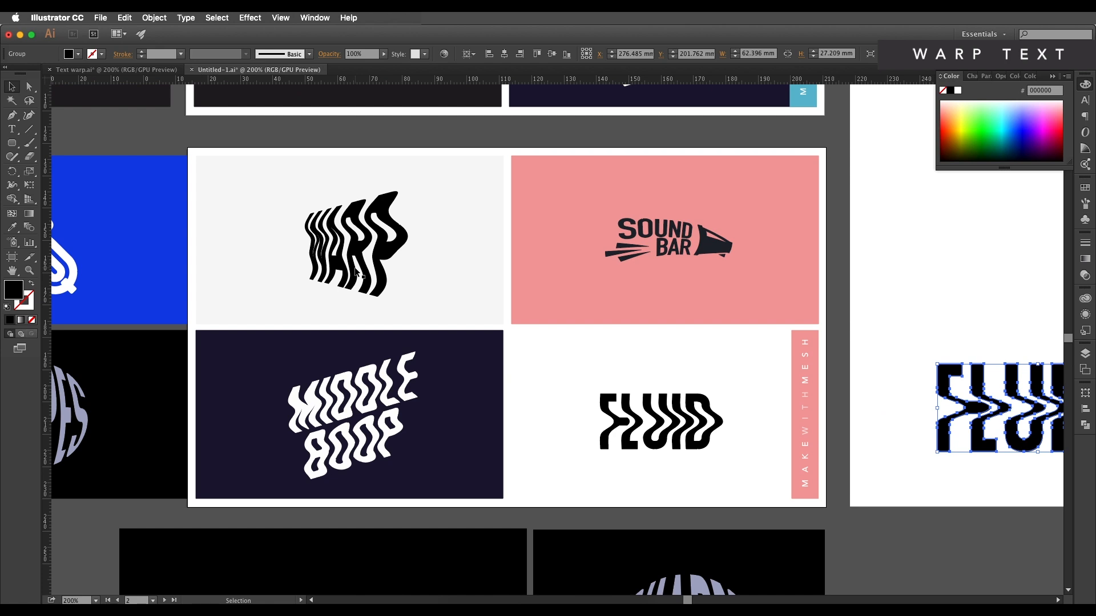
left_click_drag(365, 254, 332, 268)
left_click_drag(750, 375, 788, 369)
key("t")
left_click(772, 198)
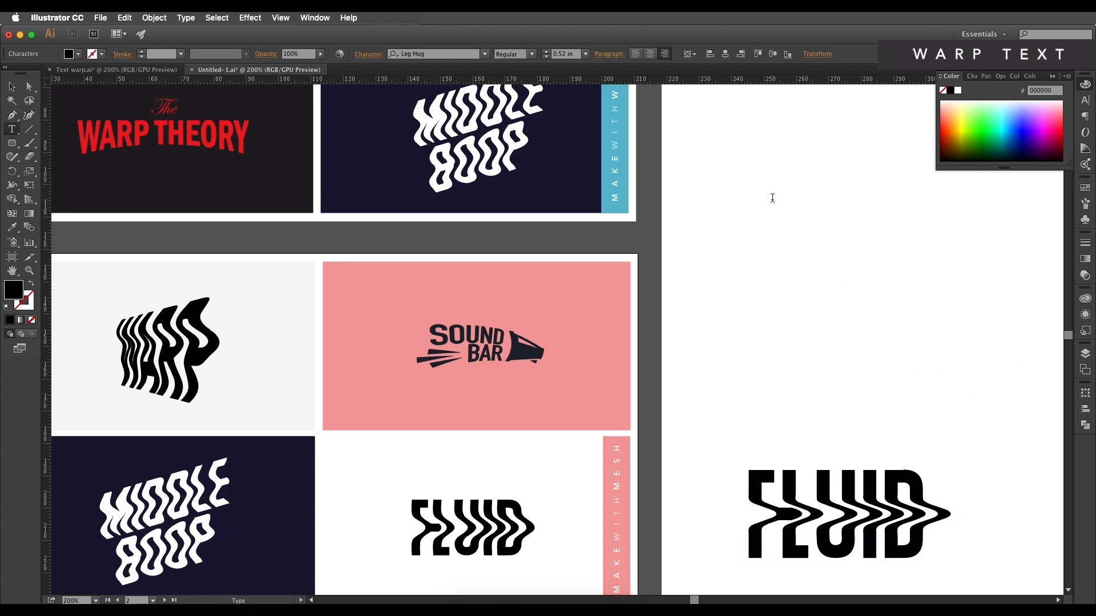
type("WARP")
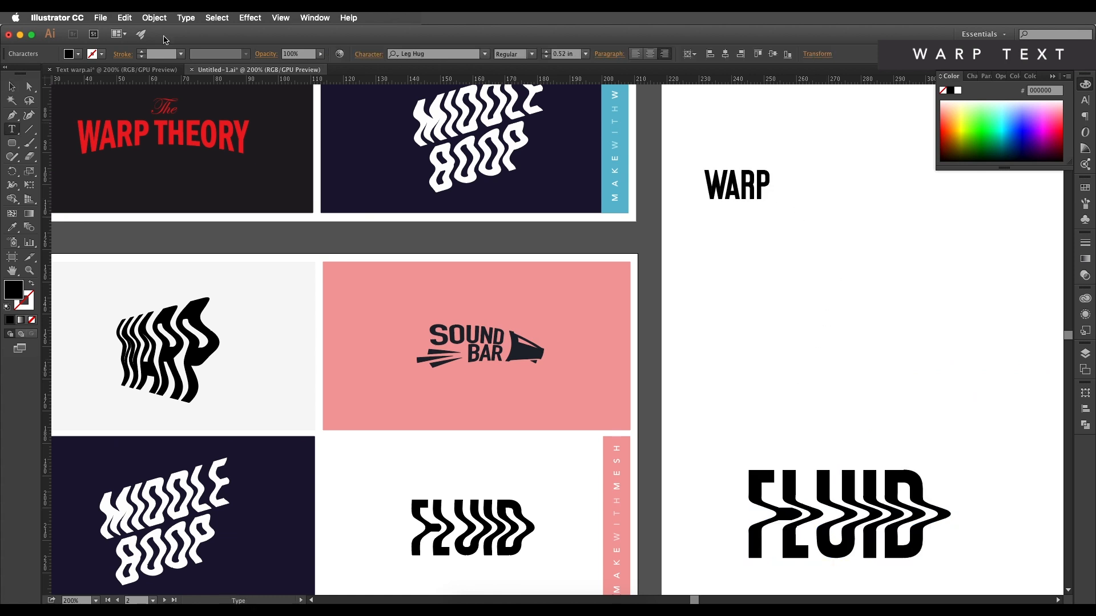
Enlarge the WARP text proportionally to a font size of about 5.444 in.
left_click(12, 86)
scroll(807, 232, "down", 3)
left_click_drag(759, 304, 484, 341)
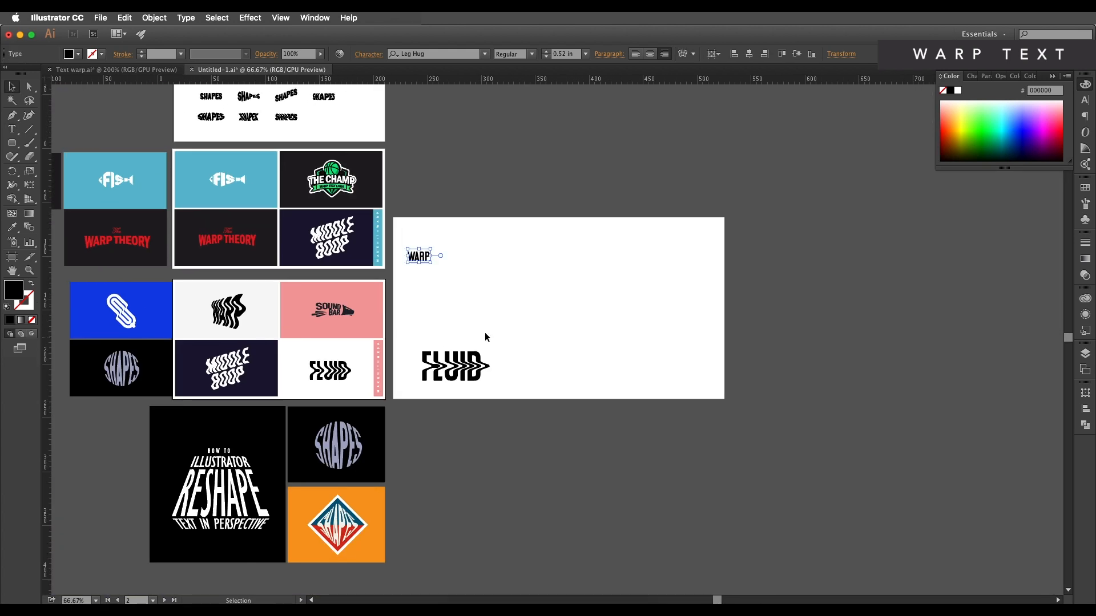
left_click_drag(430, 249, 737, 118)
Move the FLUID design below the artboard and centre the large WARP text on the artboard.
left_click_drag(579, 231, 622, 341)
left_click_drag(428, 374, 416, 487)
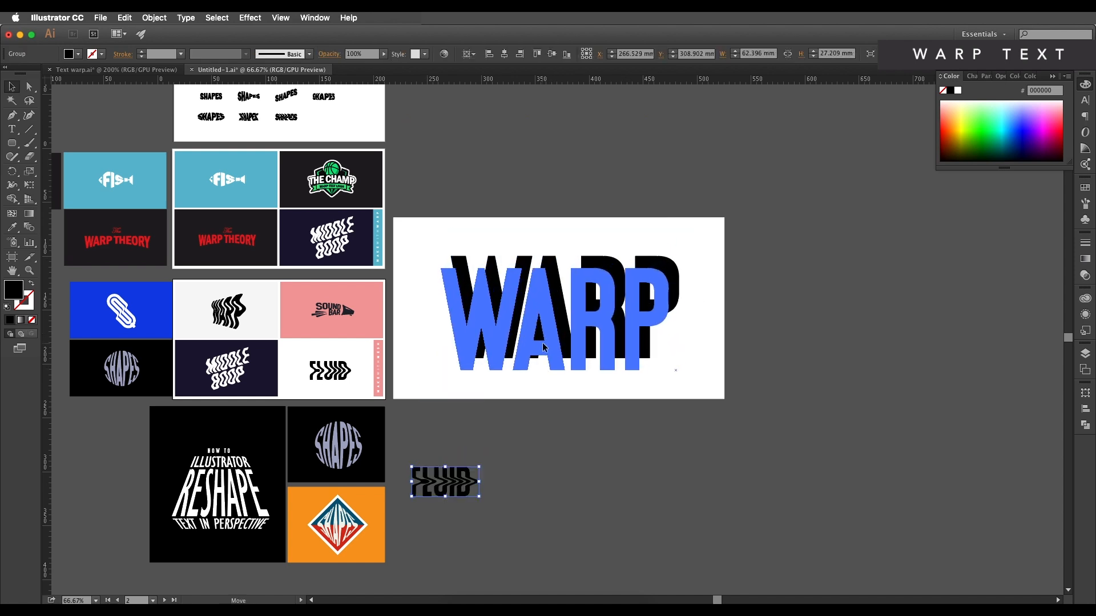
left_click(568, 333)
Apply an envelope mesh with 5 rows and 1 column to the WARP text.
scroll(568, 333, "up", 1)
left_click(150, 18)
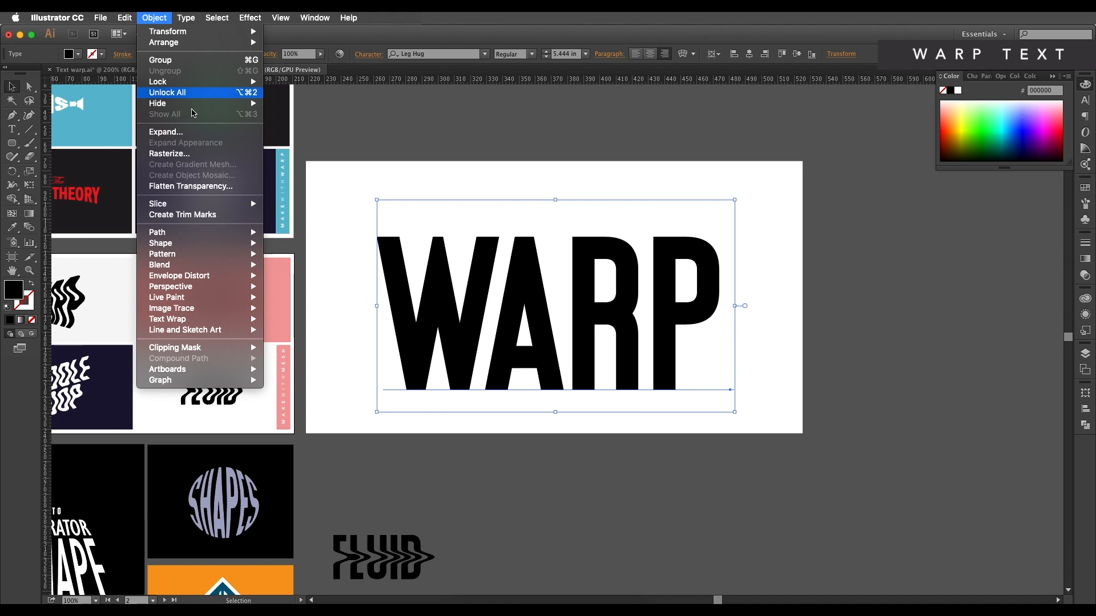
mouse_move(240, 276)
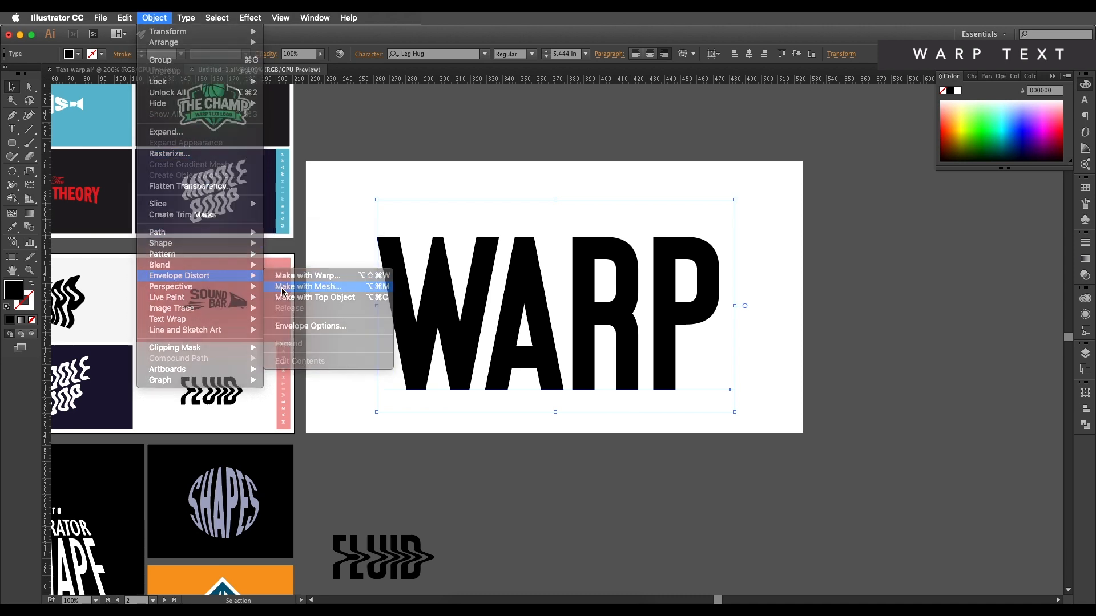
left_click(288, 286)
left_click(387, 209)
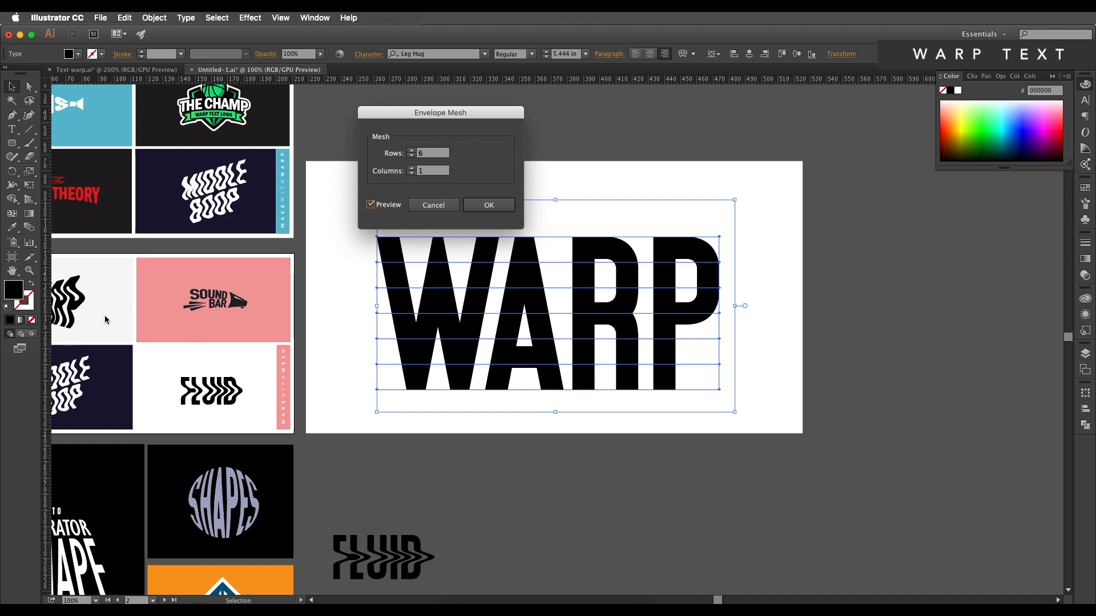
left_click(428, 155)
left_click(417, 173)
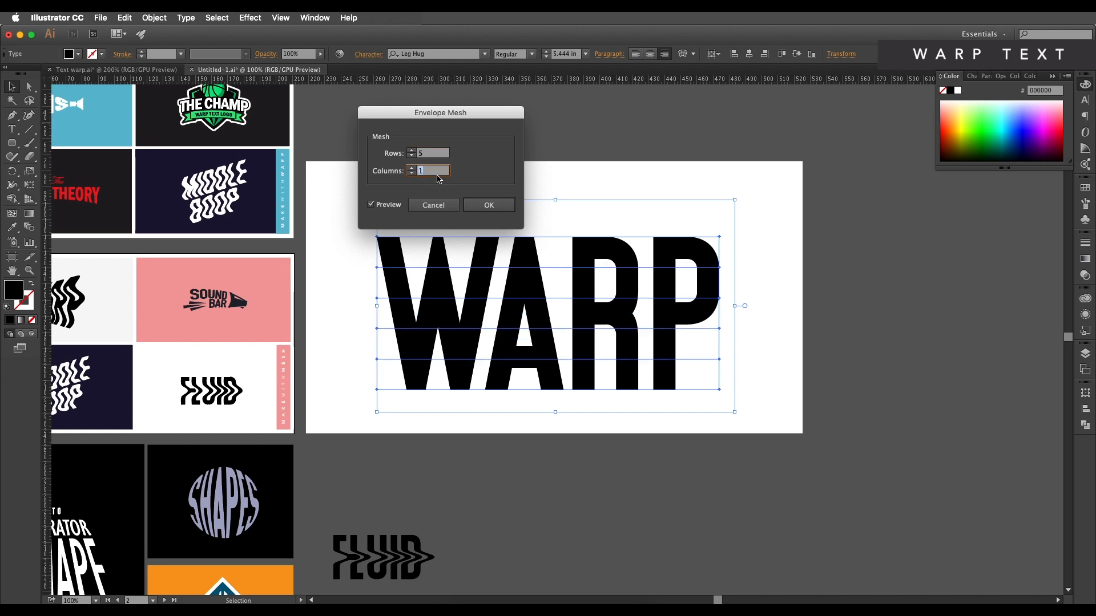
left_click(478, 208)
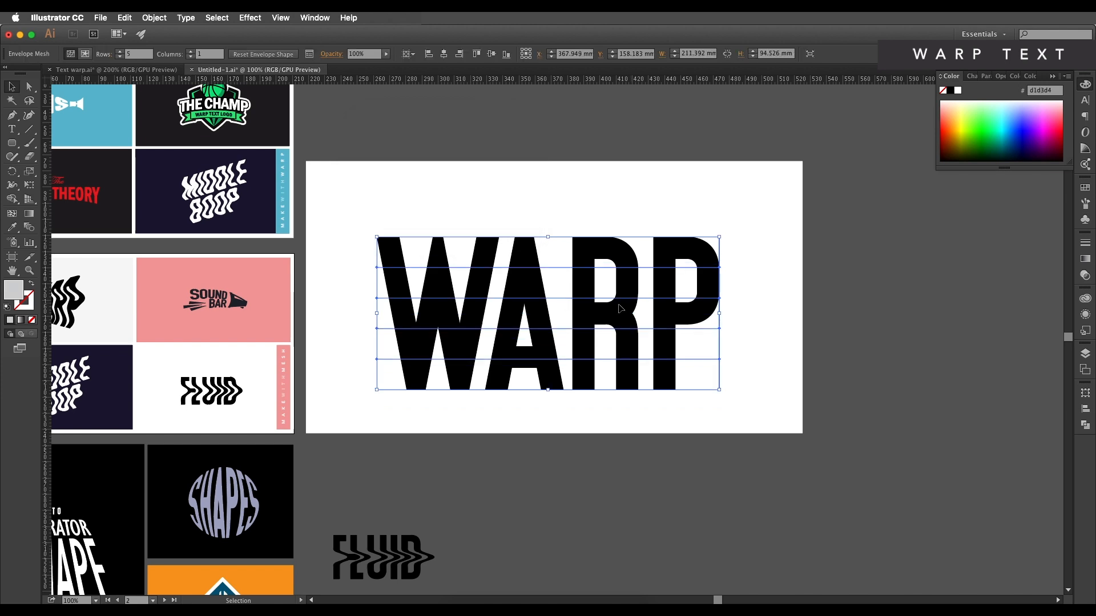
Shift the mesh points of the WARP text's second horizontal line about 14 mm to the left.
scroll(626, 307, "left", 5)
left_click(29, 87)
left_click_drag(864, 276, 492, 258)
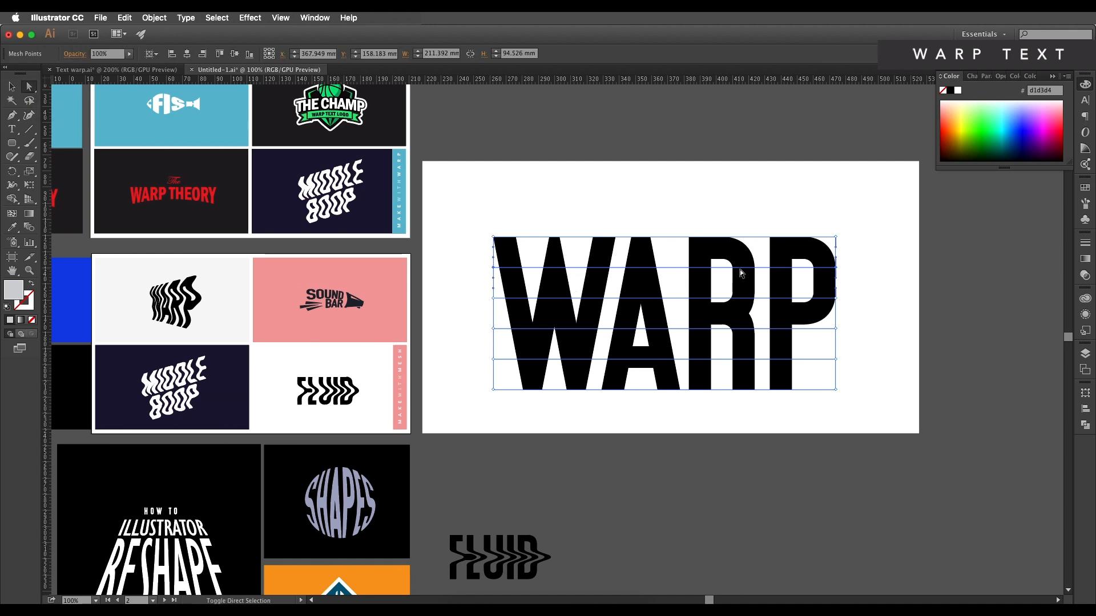
key("shift+Left")
key("shift+Left")
key("shift+Left")
key("shift+Left")
key("shift+Left")
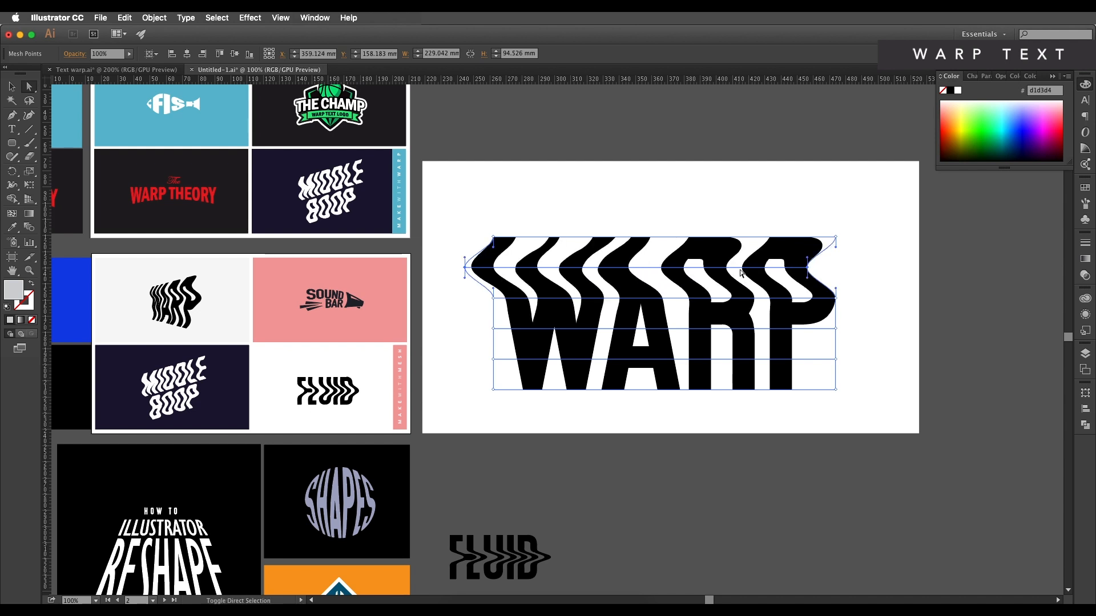
key("shift+Right")
Shift the third mesh line's points about 3.5 mm to the right and the fourth line's points about 10.6 mm to the left.
left_click_drag(851, 311, 856, 336)
key("shift+Right")
key("shift+Left")
key("shift+Left")
key("shift+Left")
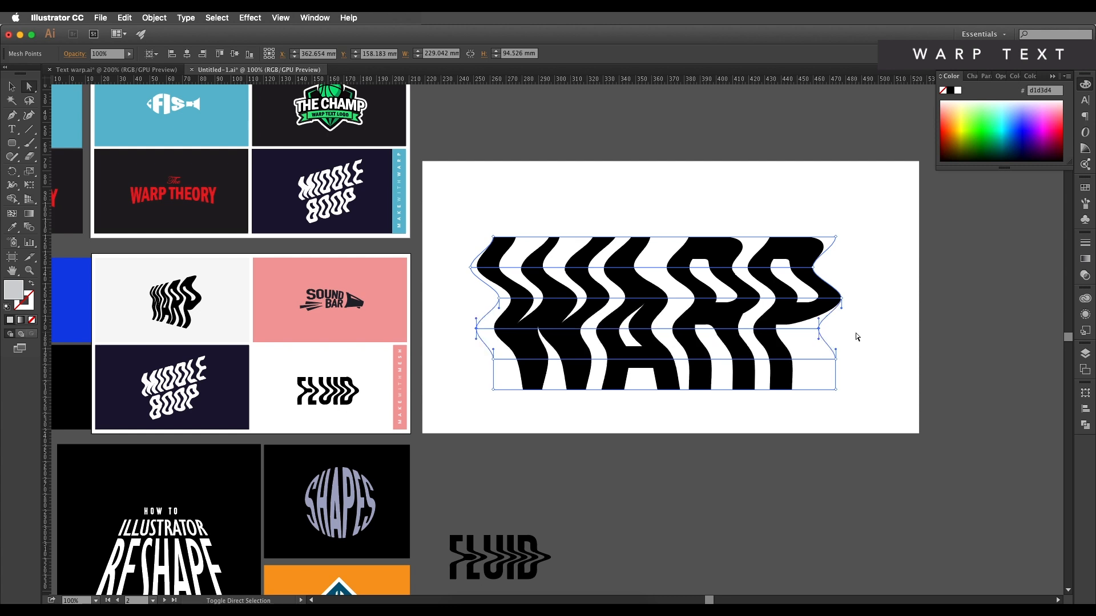
Shift the fifth mesh line's points slightly right and the bottom line's points about 10 mm left, and deselect the text.
left_click_drag(479, 353, 977, 379)
key("shift+Right")
left_click_drag(884, 418, 472, 388)
key("shift+Left")
key("shift+Left")
key("shift+Left")
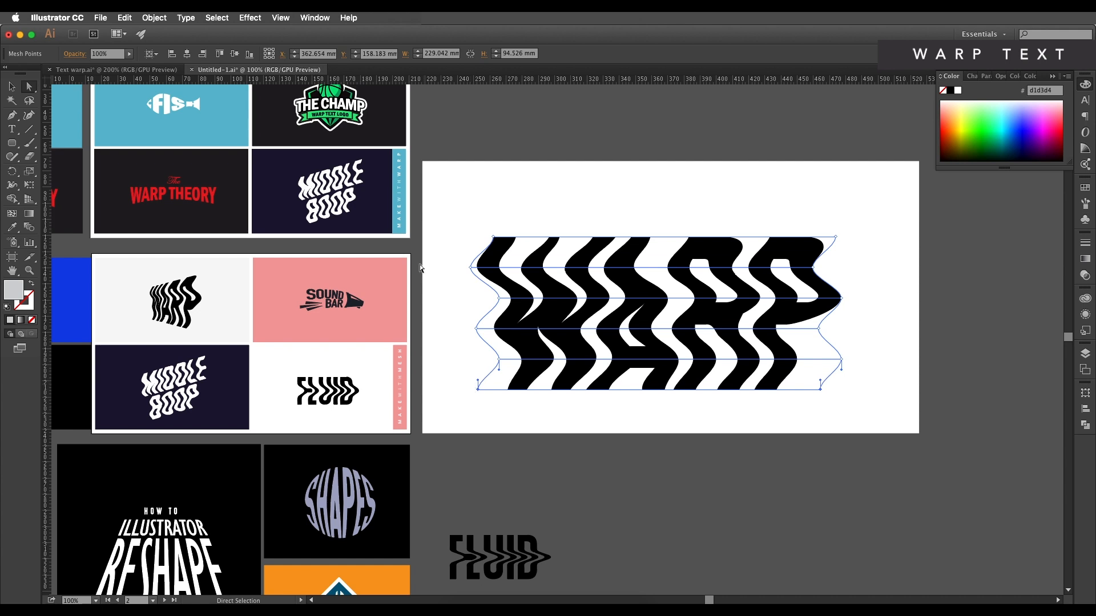
left_click(546, 233)
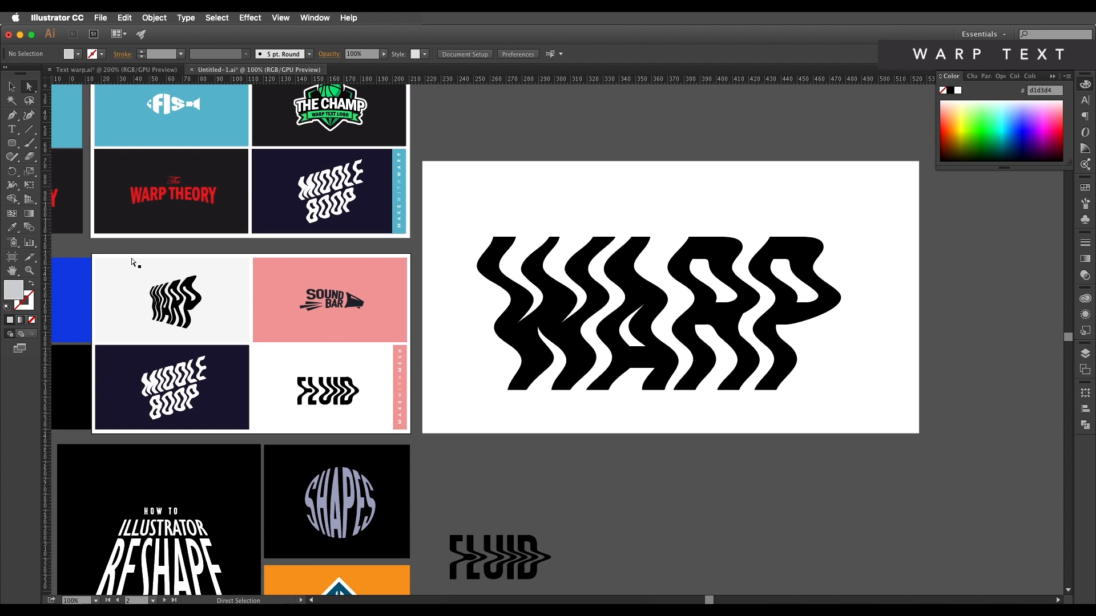
Apply a perspective distortion to the WARP text with Free Transform, flaring its right side to about 176 mm high.
scroll(185, 295, "up", 1)
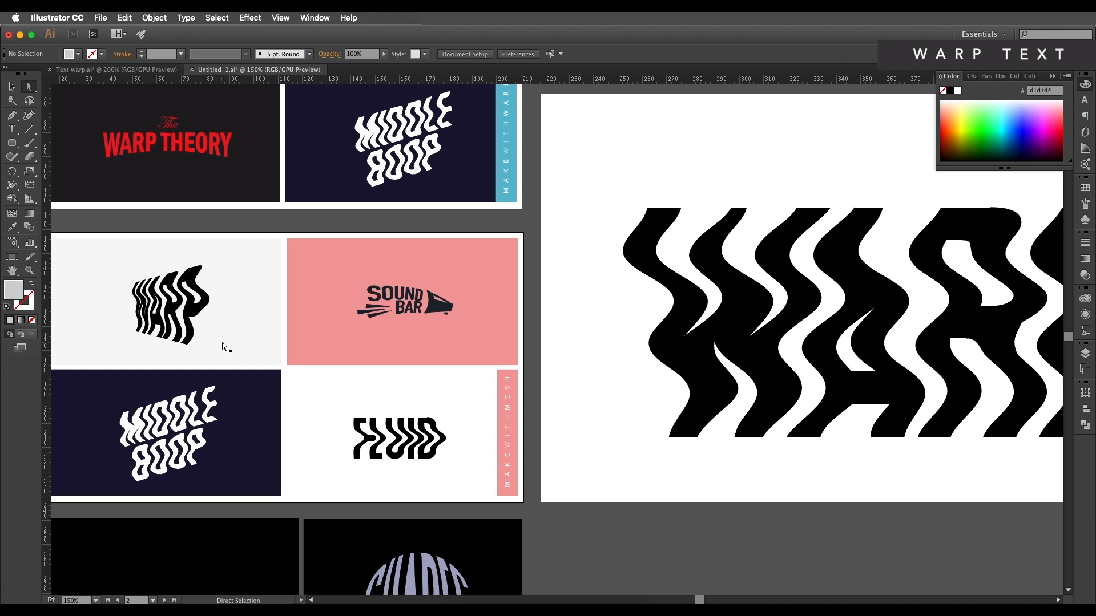
scroll(360, 378, "down", 1)
key("v")
left_click(634, 369)
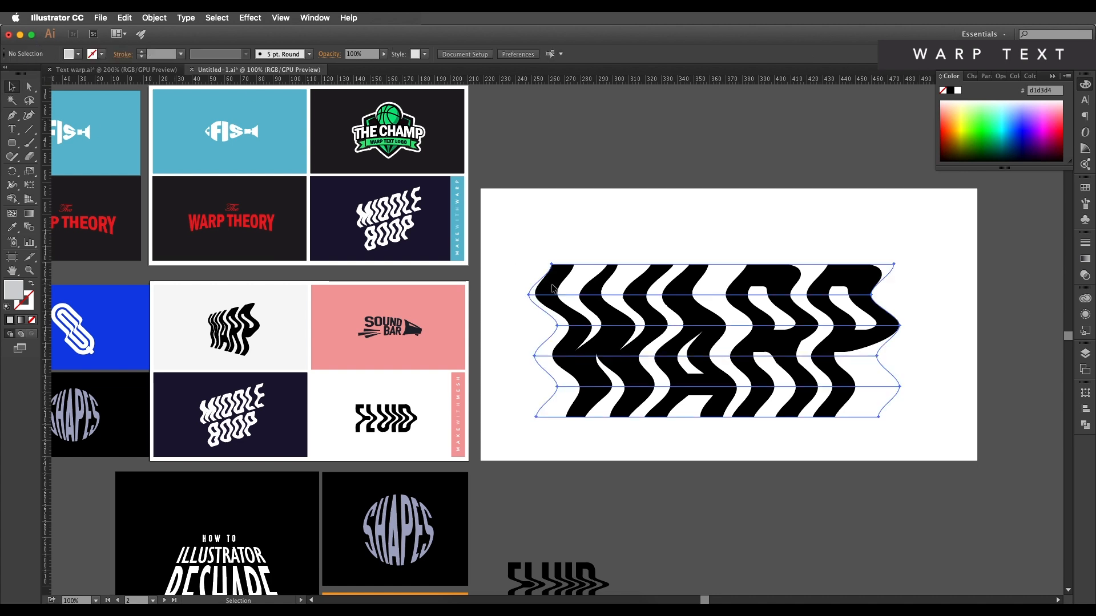
left_click(29, 189)
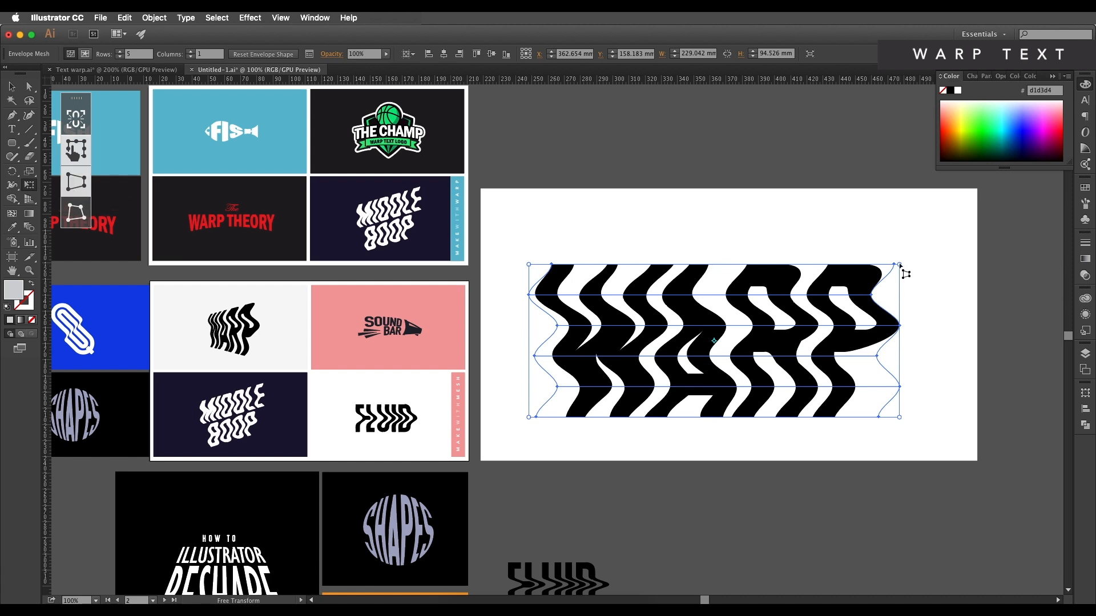
left_click_drag(900, 265, 882, 201)
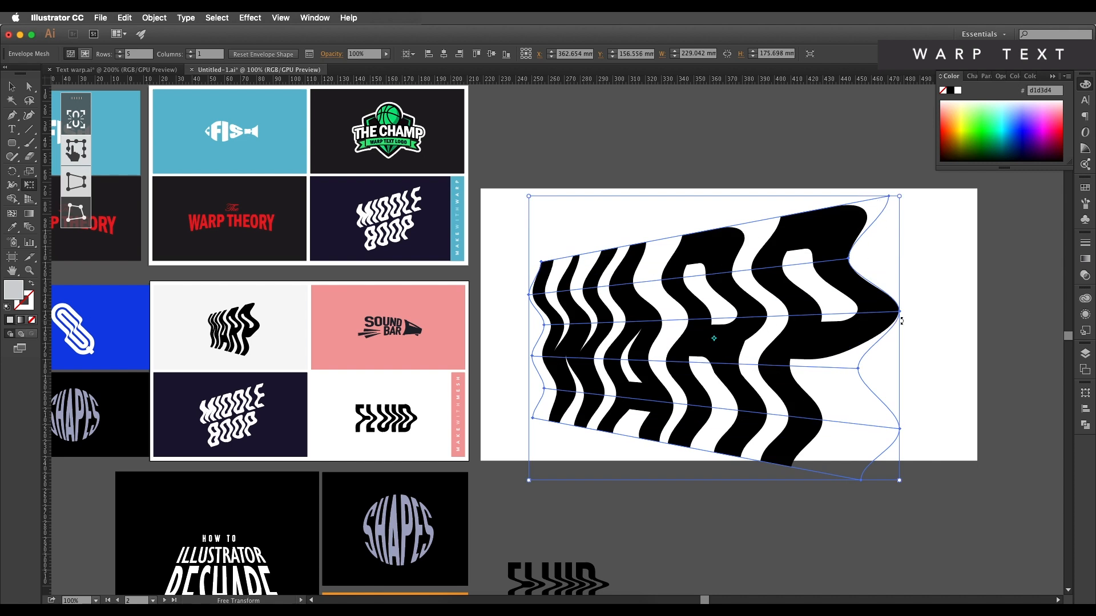
Narrow the WARP text horizontally to about 152 mm wide with Free Transform and reposition it near the artboard's centre.
left_click(74, 154)
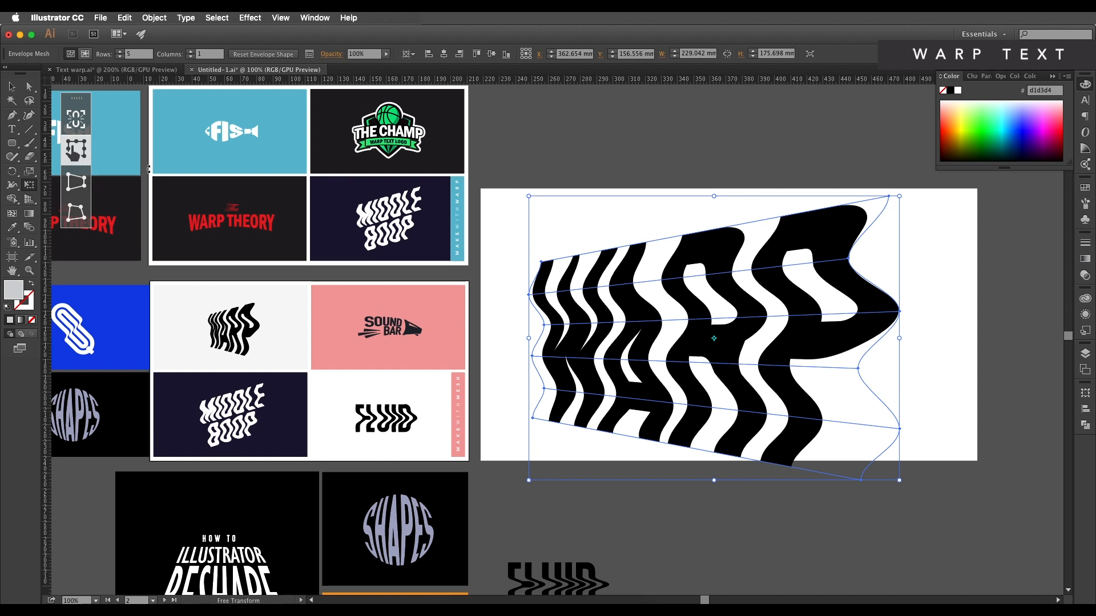
left_click_drag(902, 340, 775, 340)
left_click_drag(694, 352, 754, 352)
Expand the distorted WARP envelope into editable shapes.
scroll(754, 353, "down", 2)
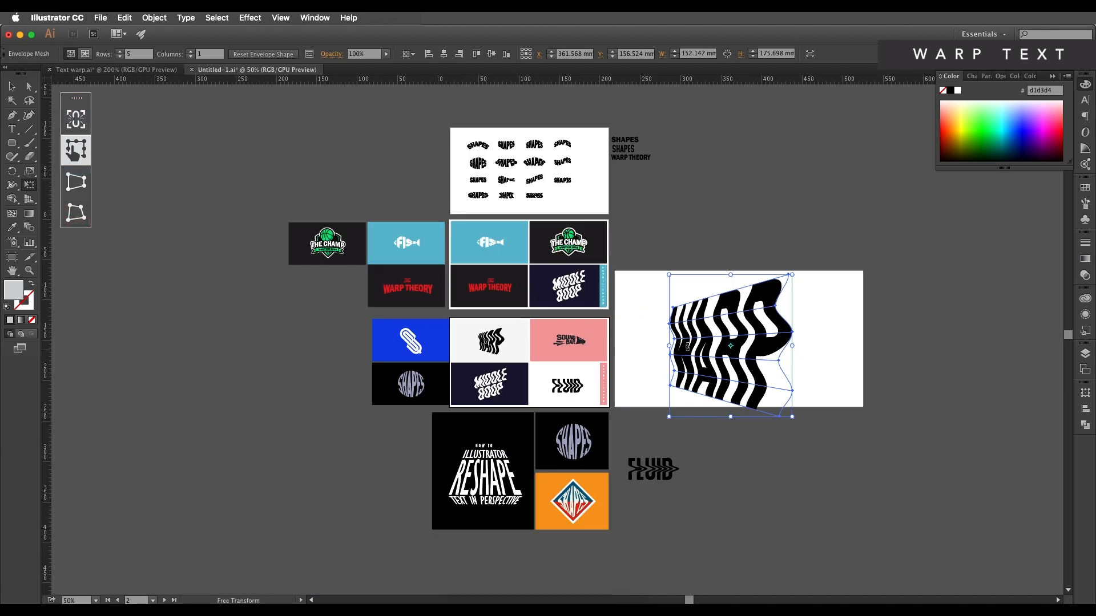
scroll(765, 350, "up", 2)
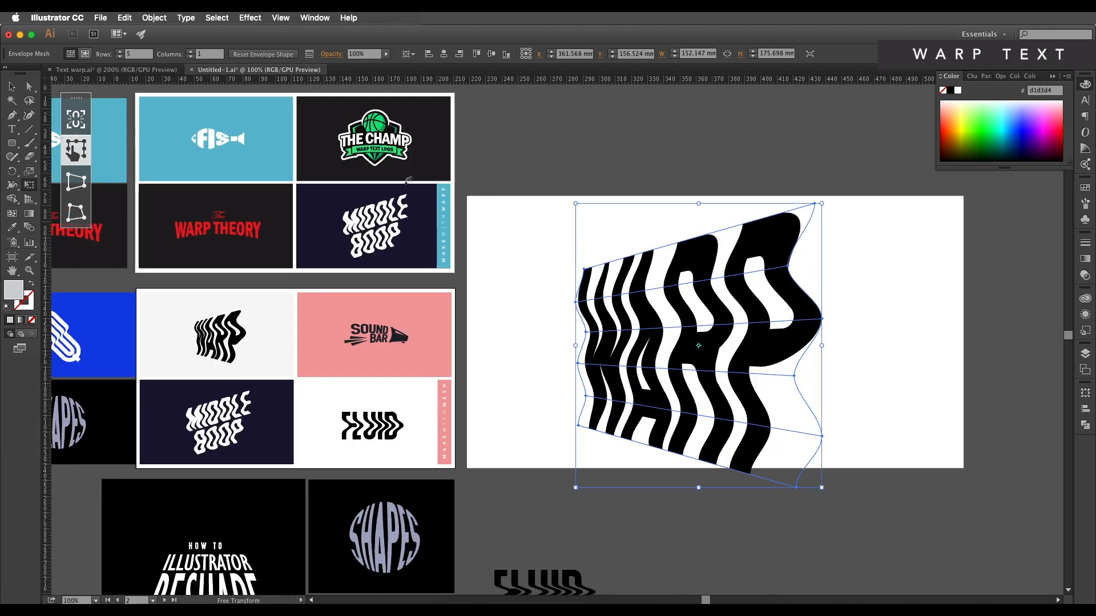
left_click(155, 19)
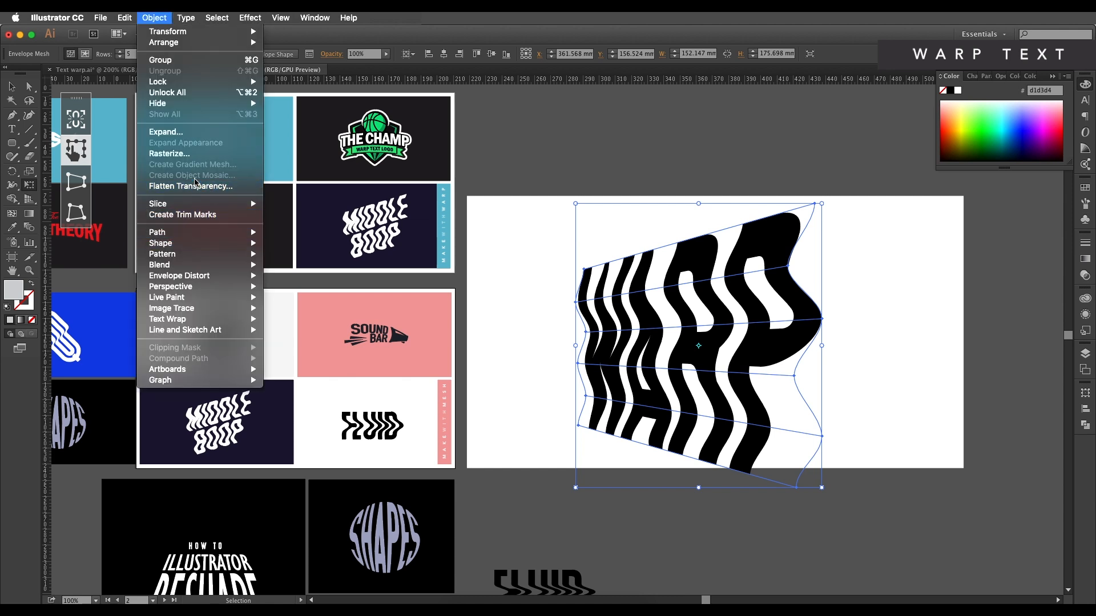
left_click(166, 131)
left_click(432, 318)
Scale the expanded WARP design down proportionally to about 39 mm wide and move it to the left part of the artboard.
key("e")
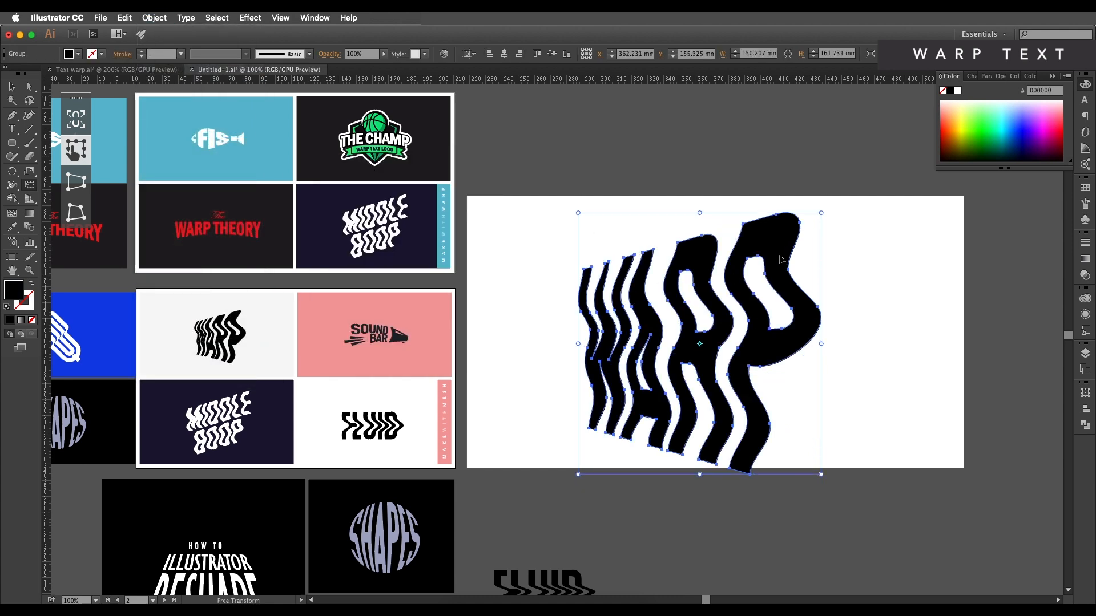
left_click_drag(822, 214, 731, 310)
left_click(12, 86)
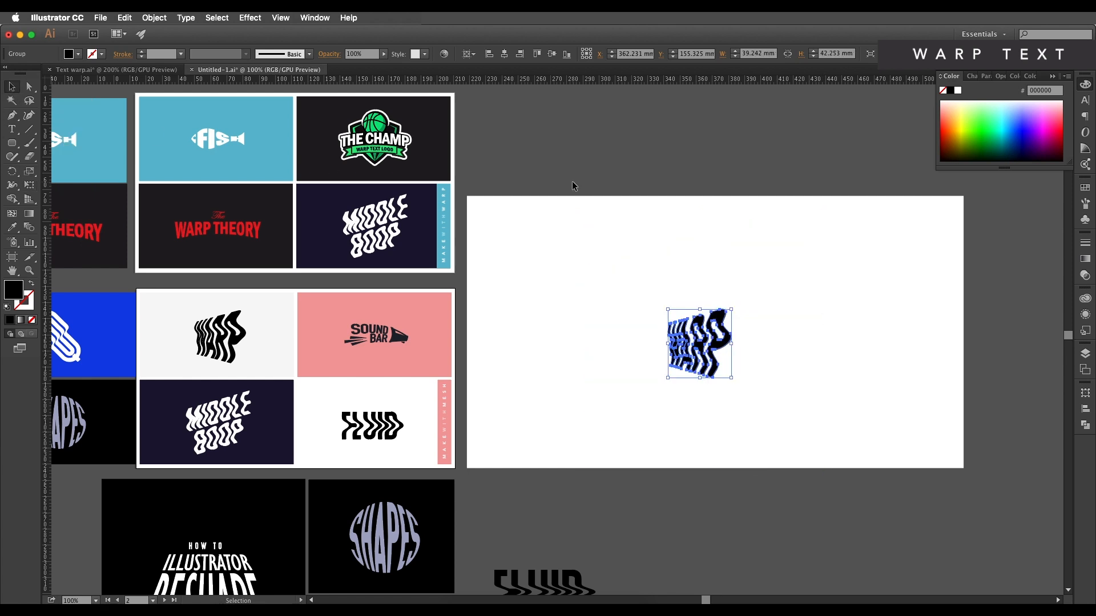
left_click(661, 307)
left_click_drag(687, 337, 565, 326)
scroll(571, 367, "up", 1)
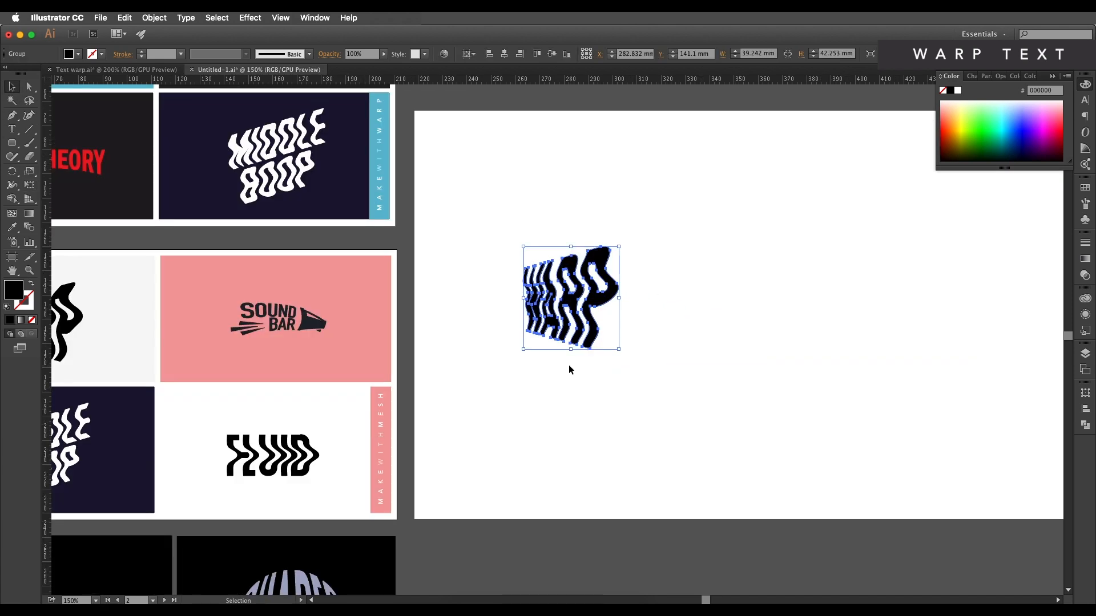
left_click_drag(570, 365, 770, 383)
Squeeze the small WARP design slightly narrower from its right side and deselect it.
left_click(823, 321)
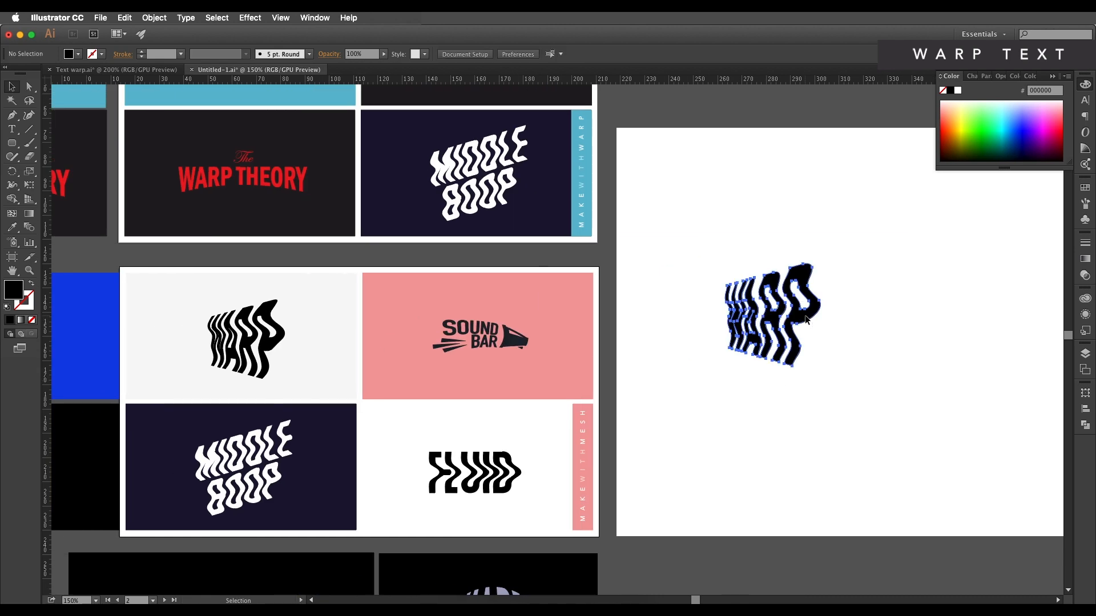
left_click(806, 319)
left_click_drag(821, 318, 814, 317)
left_click(821, 334)
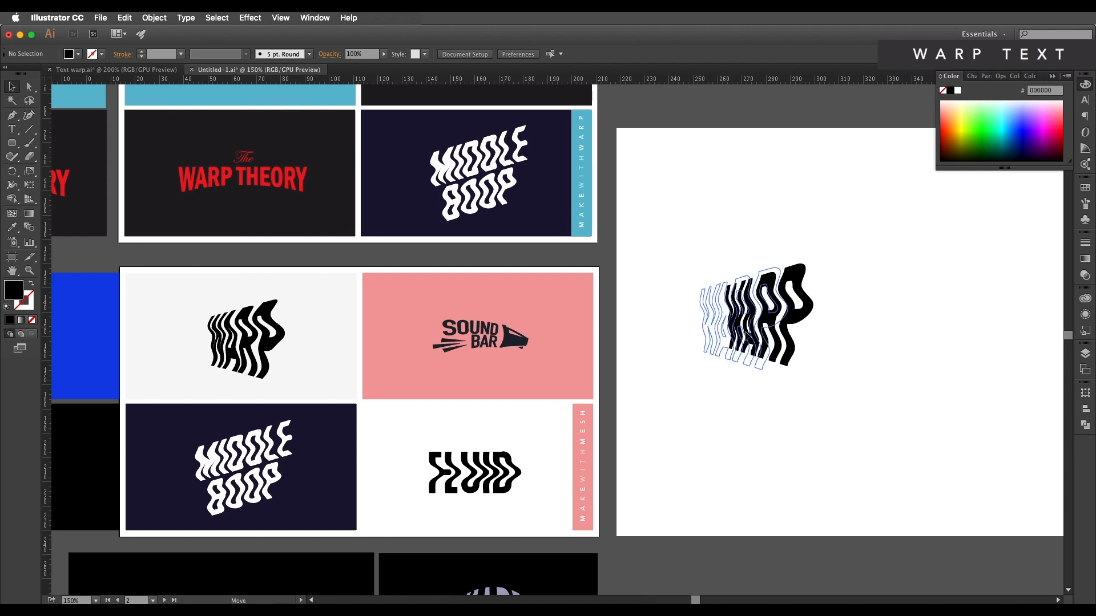
Examine the finished SOUND BAR megaphone logo on the pink tile as a reference.
scroll(814, 355, "down", 2)
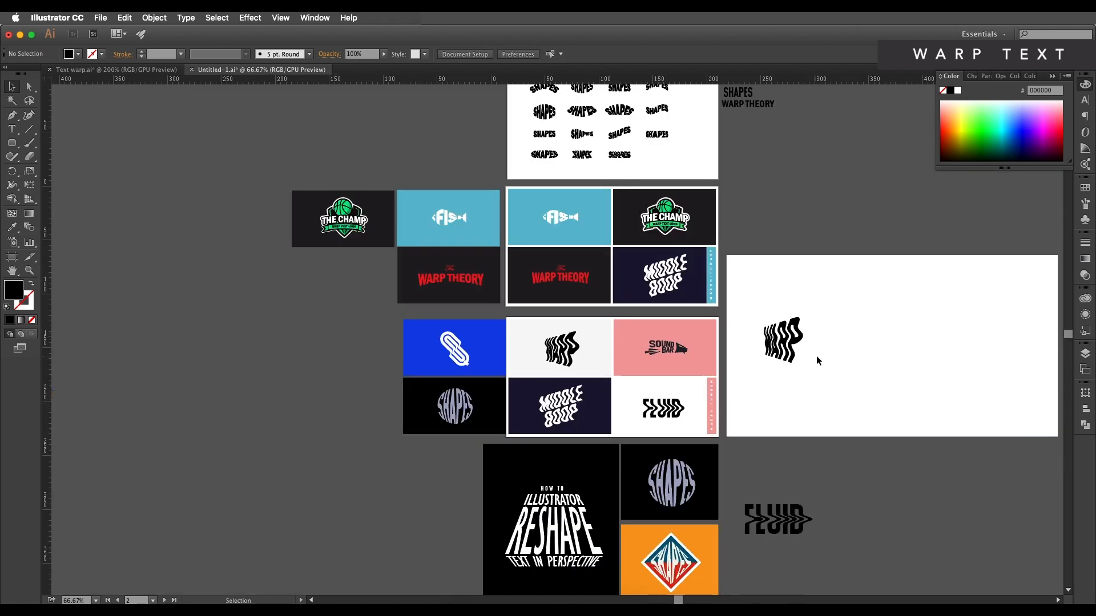
scroll(742, 353, "right", 3)
left_click(648, 348)
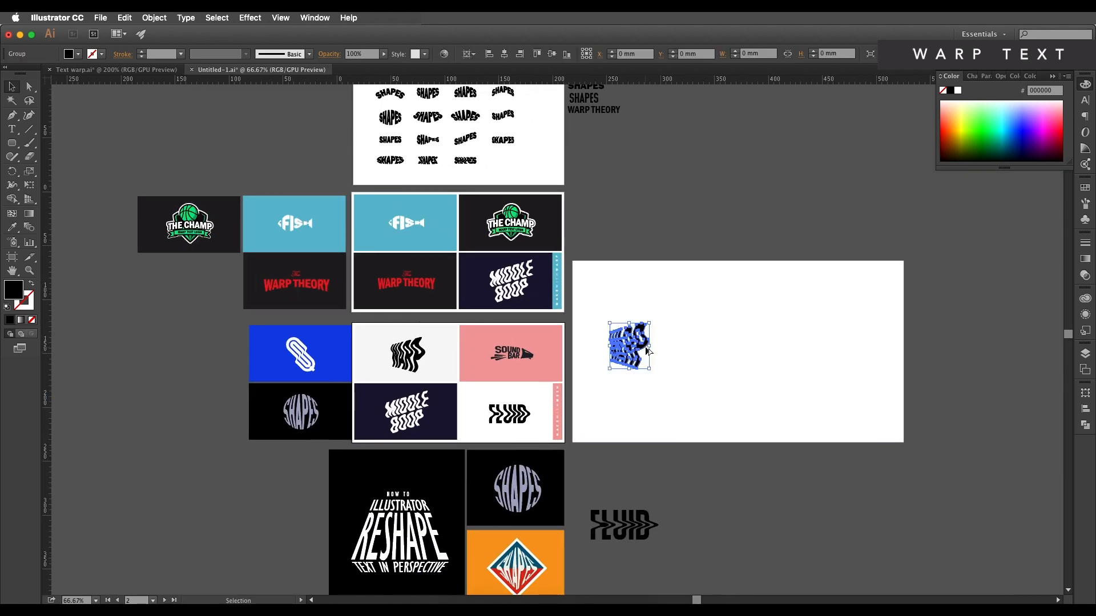
scroll(648, 348, "up", 3)
left_click_drag(670, 345, 661, 345)
key("space")
left_click_drag(658, 377, 926, 333)
left_click_drag(440, 404, 571, 404)
scroll(607, 354, "up", 1)
scroll(607, 354, "right", 3)
scroll(607, 354, "up", 1)
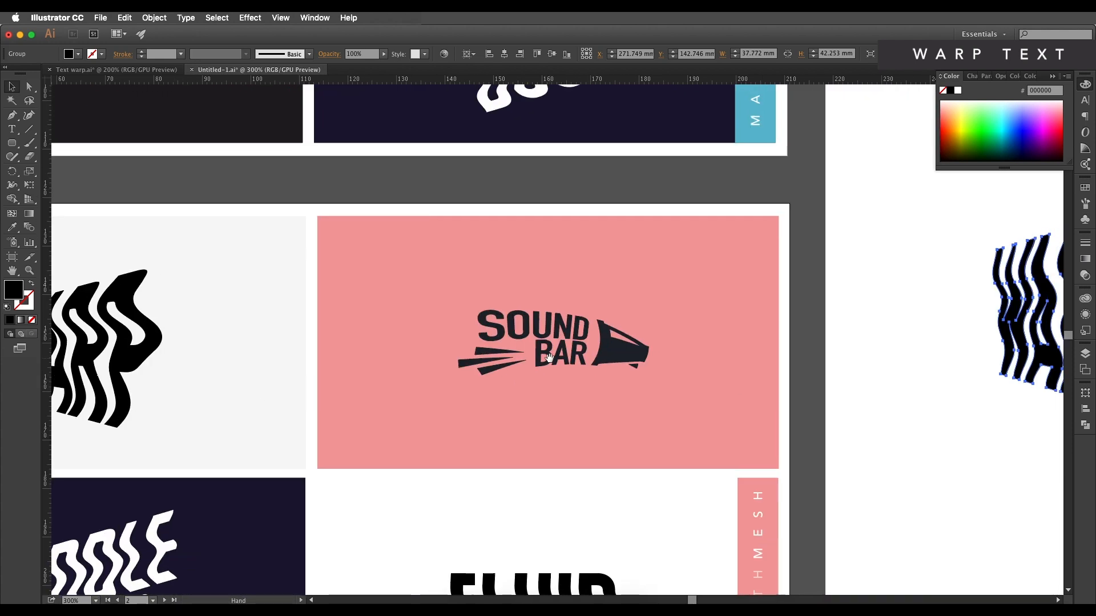
left_click_drag(603, 366, 578, 369)
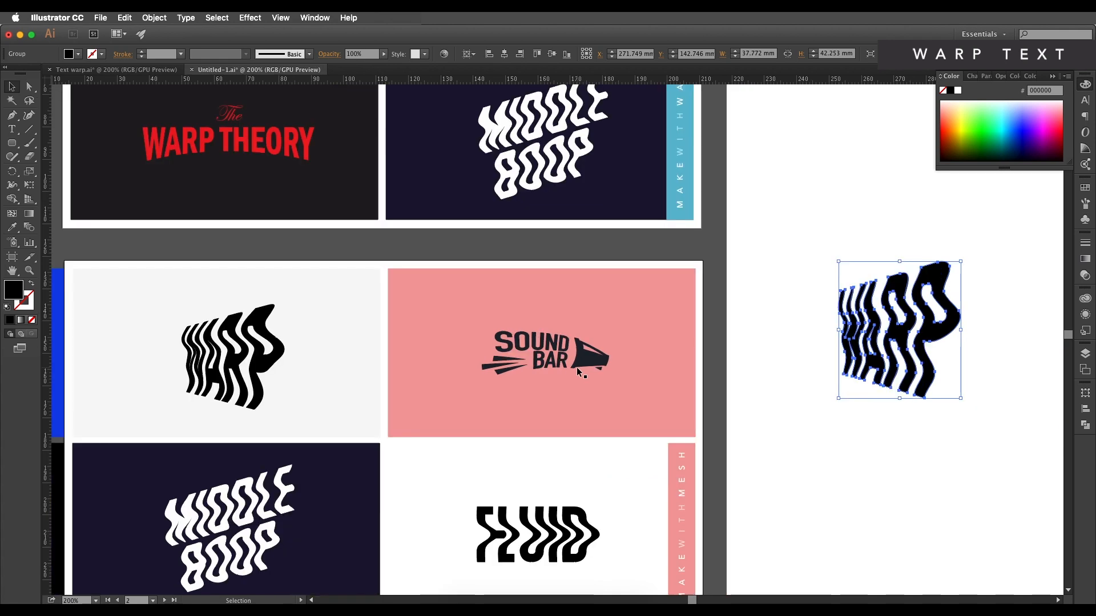
scroll(577, 367, "down", 1)
scroll(470, 387, "right", 3)
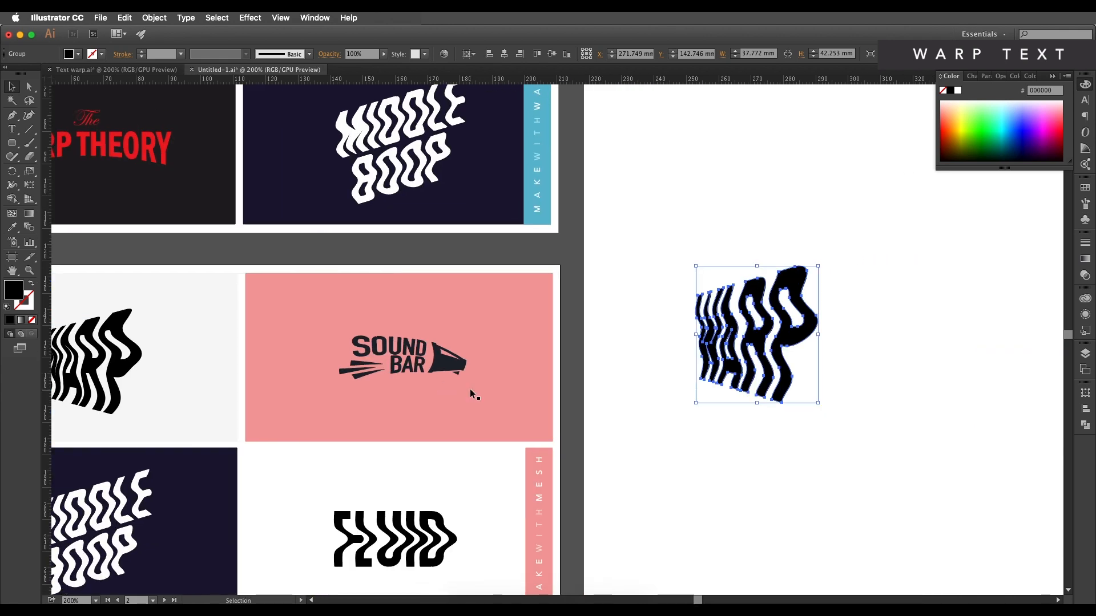
Move the small WARP design off the artboard next to the FLUID design and deselect it.
scroll(470, 390, "down", 4)
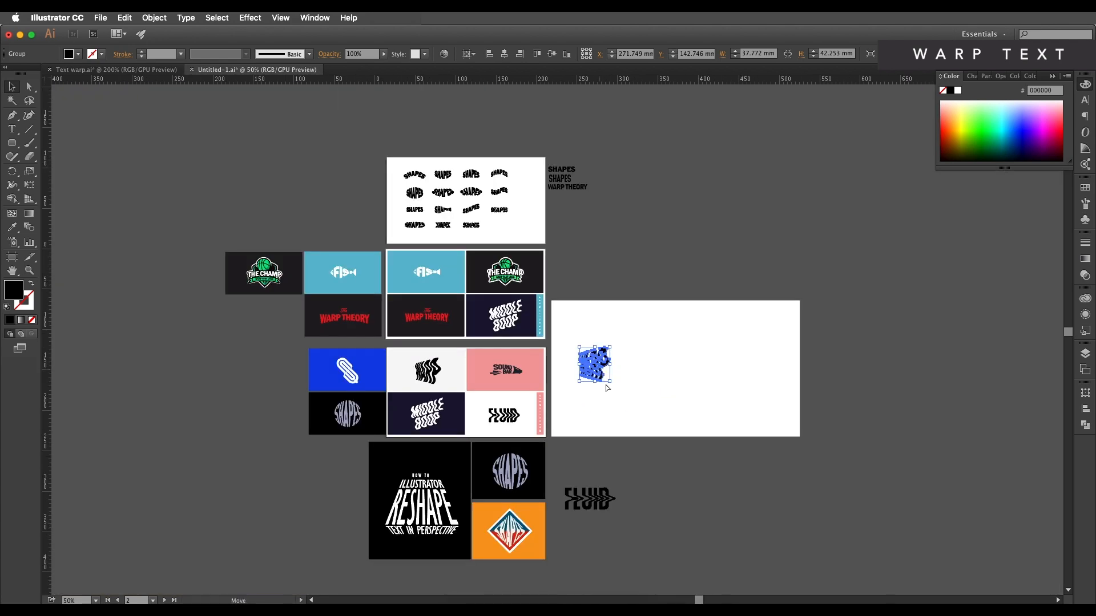
left_click_drag(605, 385, 665, 500)
left_click(646, 389)
Add the right-aligned text SOUND over BAR on two lines in Leg Hug and position it on the left half of the artboard.
scroll(616, 385, "up", 3)
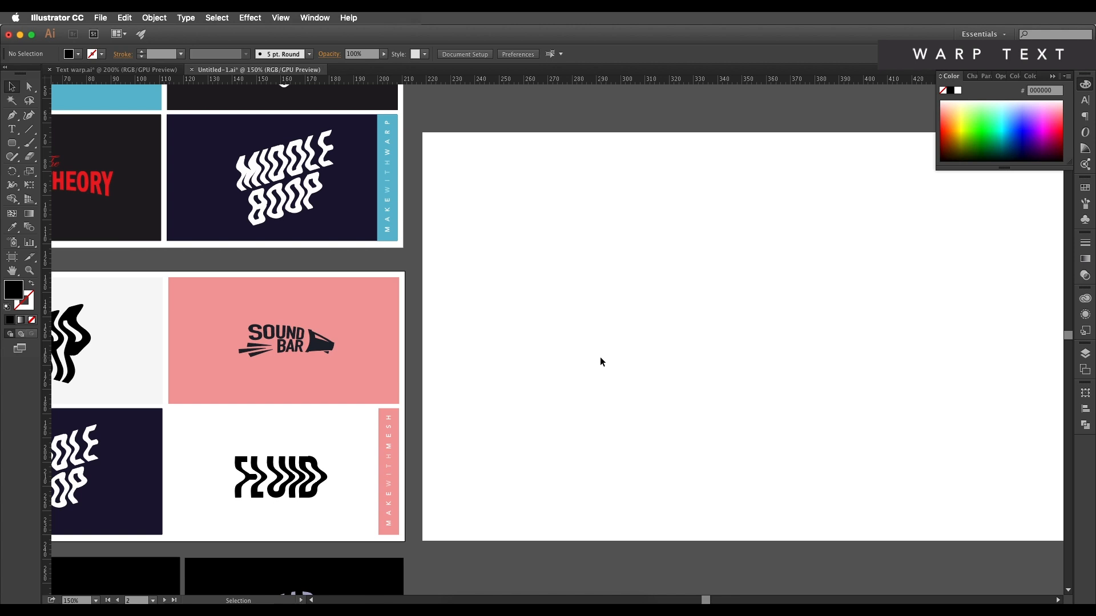
key("t")
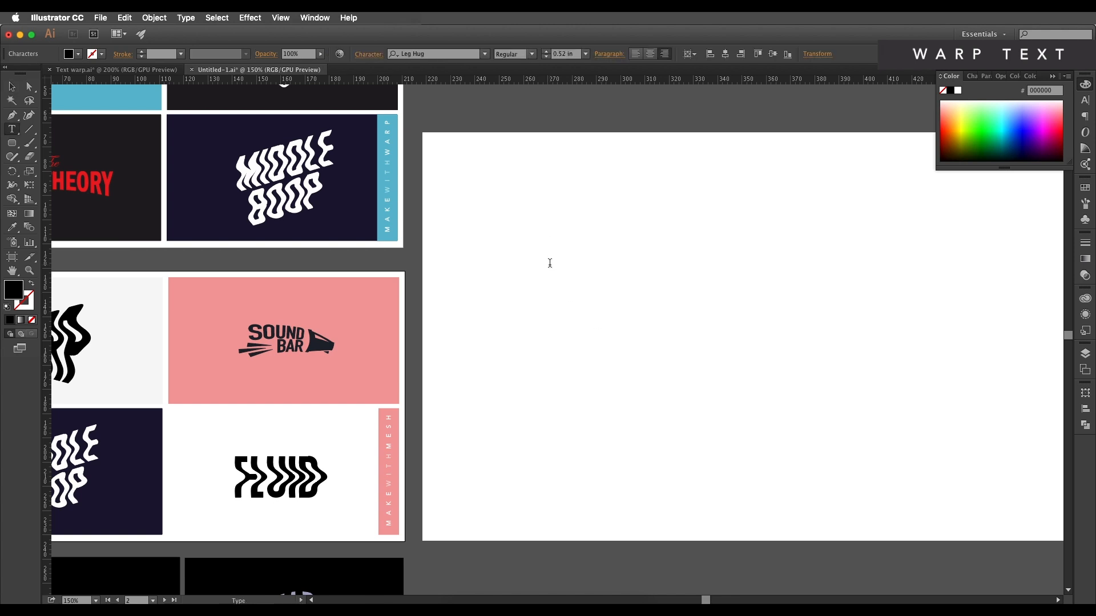
left_click(550, 263)
type("SOUND")
key("Return")
type("BAR")
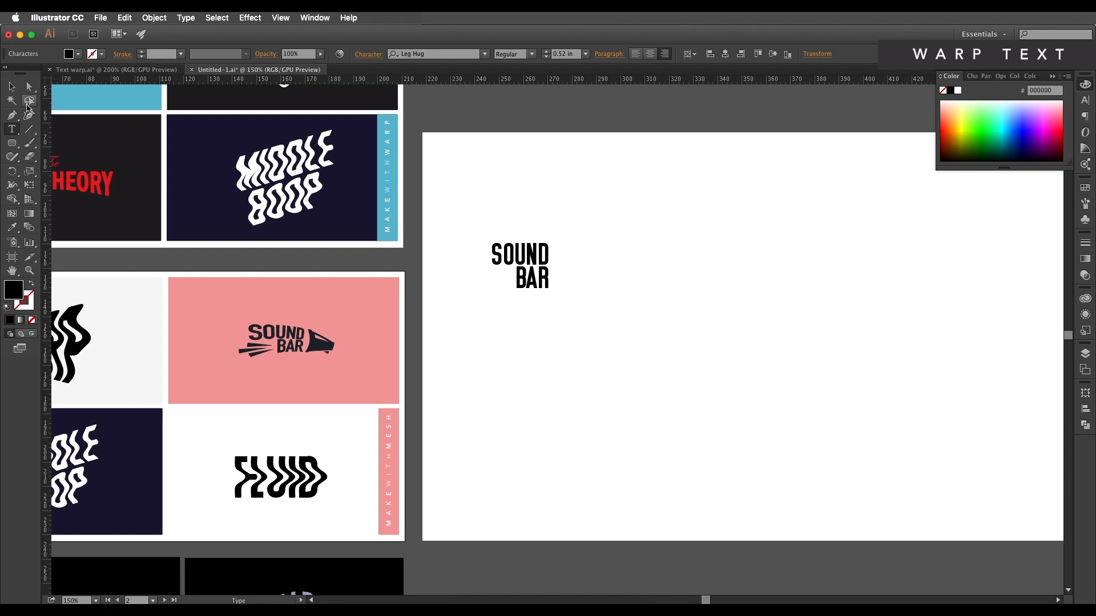
left_click(12, 87)
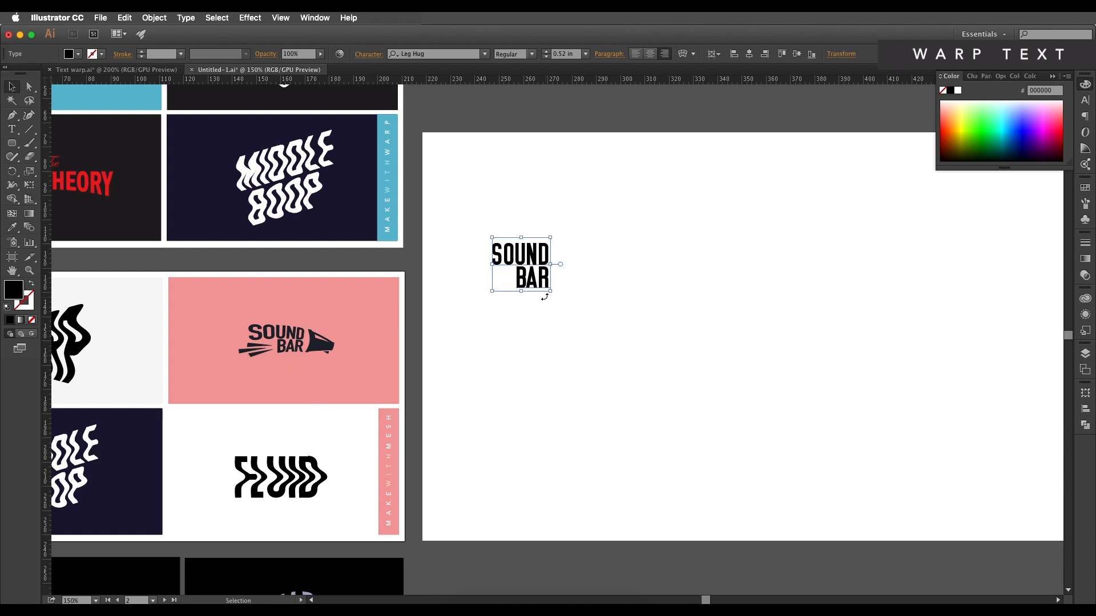
left_click_drag(538, 284, 606, 332)
Draw a thin black rectangle about 16.4 mm wide and 2.5 mm high to the left of BAR.
key("super+equal")
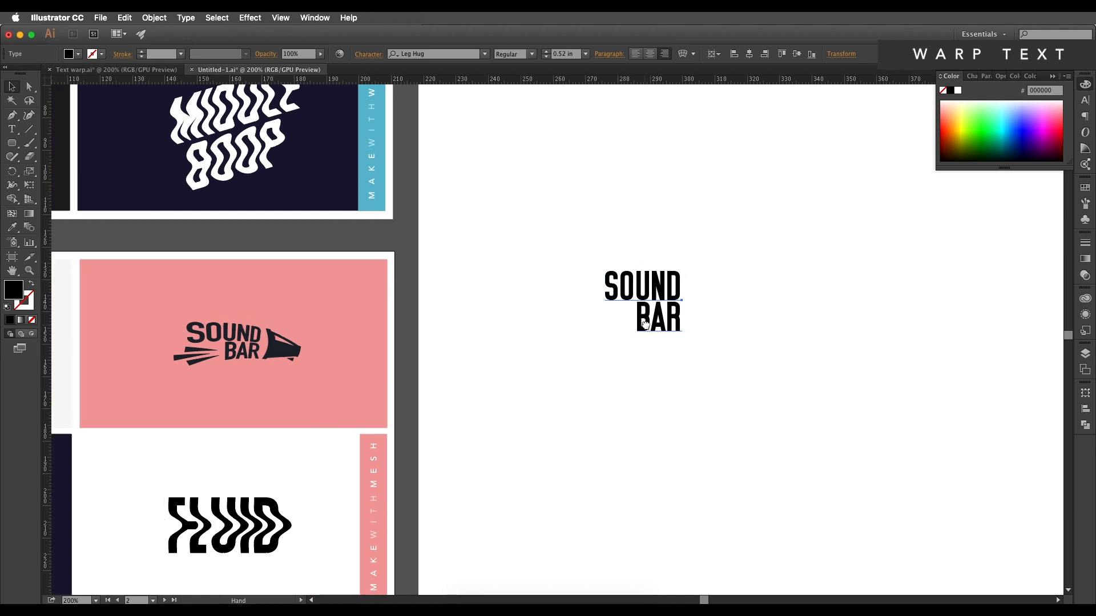
left_click_drag(11, 143, 57, 142)
left_click_drag(514, 311, 568, 318)
Turn the thin rectangle into a wedge by deleting its lower-right anchor point and centring the remaining right tip vertically.
left_click(17, 120)
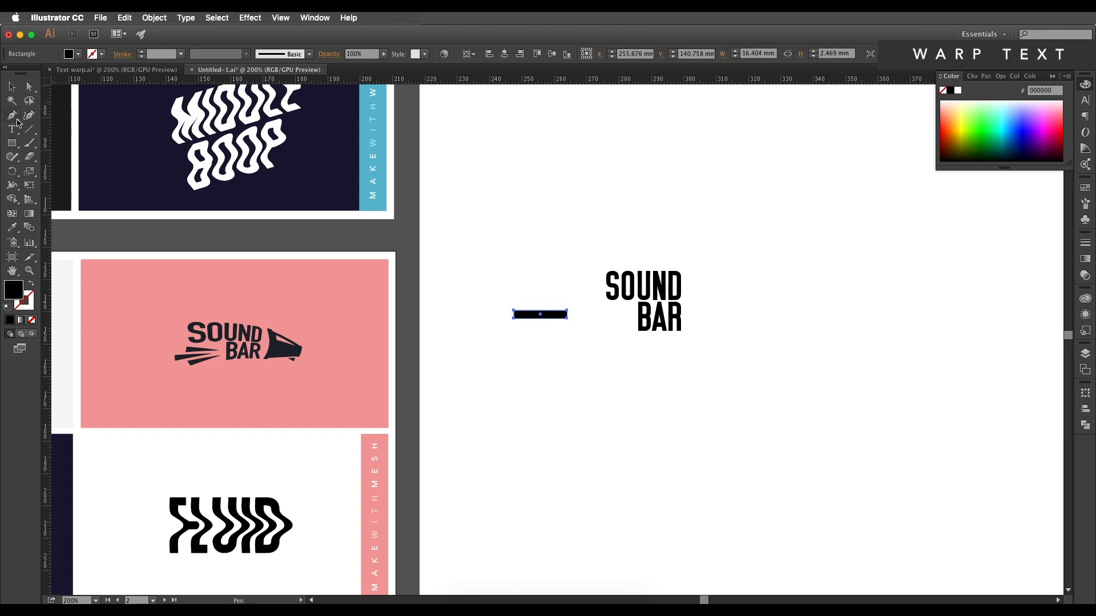
scroll(591, 327, "up", 1)
left_click(553, 314)
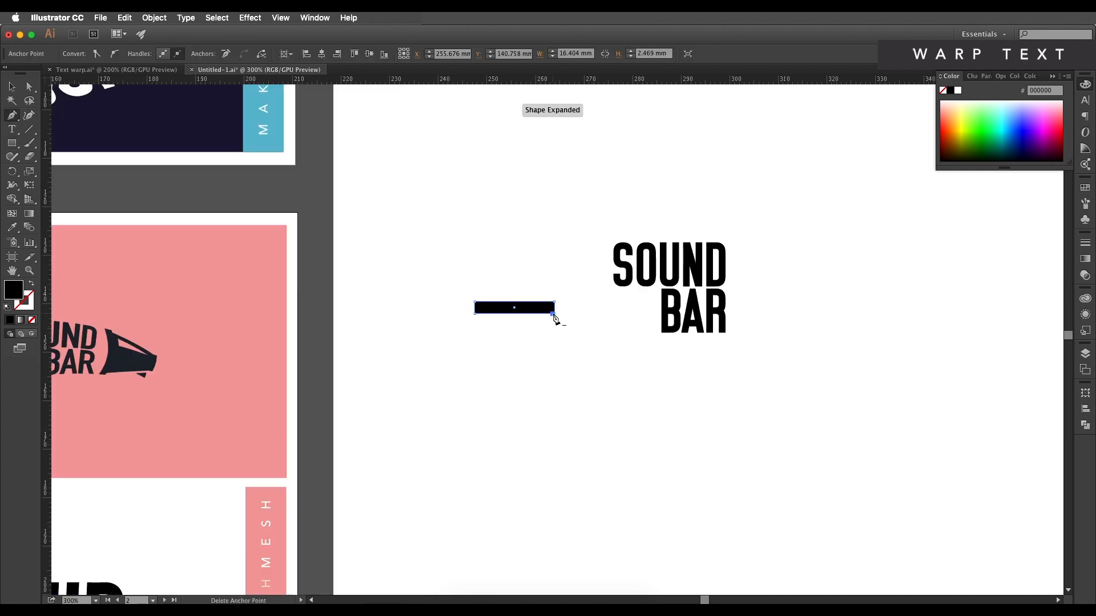
left_click(553, 315)
key("a")
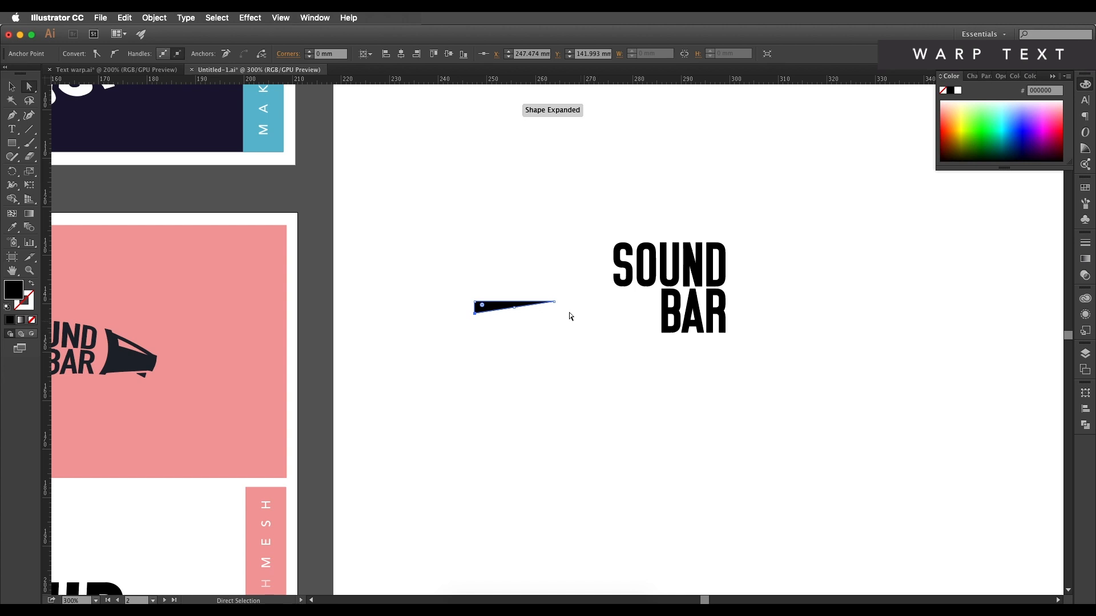
left_click_drag(555, 302, 601, 304)
Move the wedge beside BAR and duplicate and rotate it to form a fan of three sound lines.
key("v")
left_click(606, 349)
left_click_drag(602, 345, 708, 367)
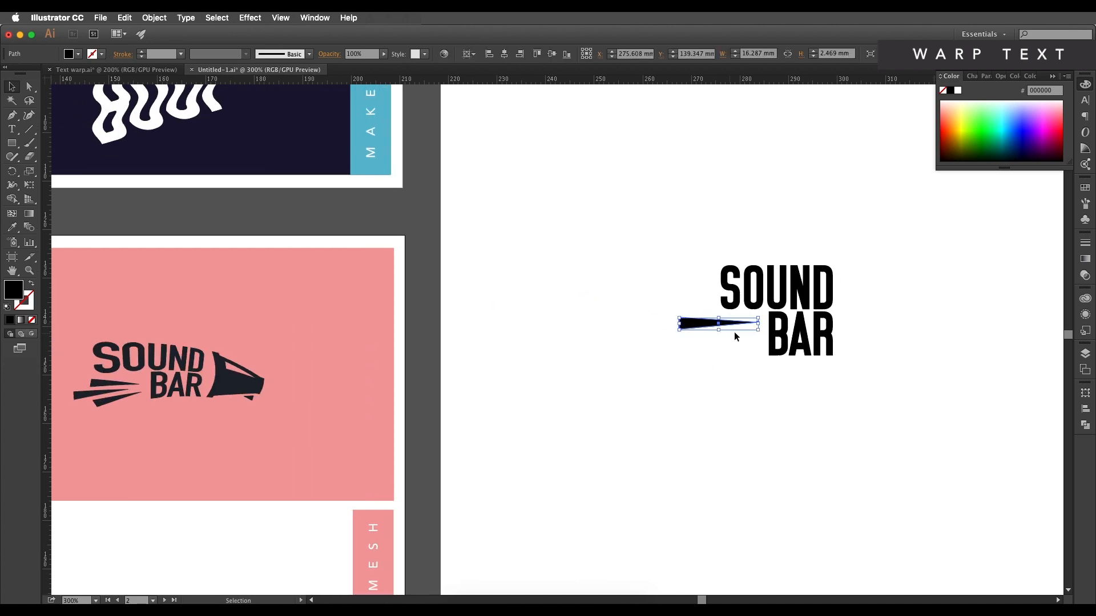
left_click_drag(759, 326, 740, 350)
left_click_drag(736, 296, 691, 321)
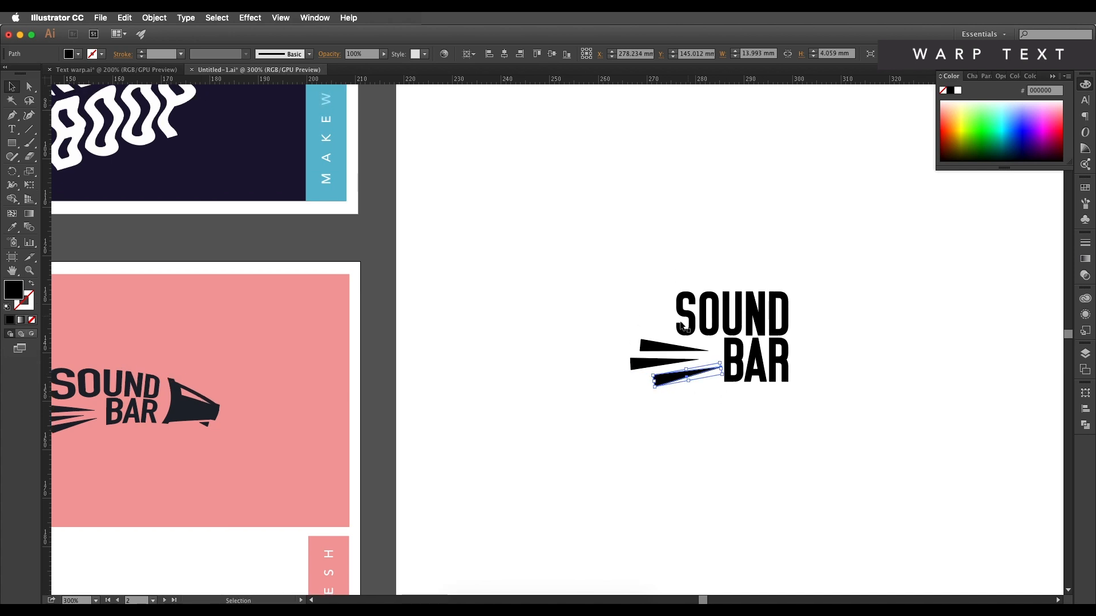
Draw a black rectangle to the right of the SOUND BAR text, matching the height of its two lines.
scroll(757, 370, "right", 2)
key("super+minus")
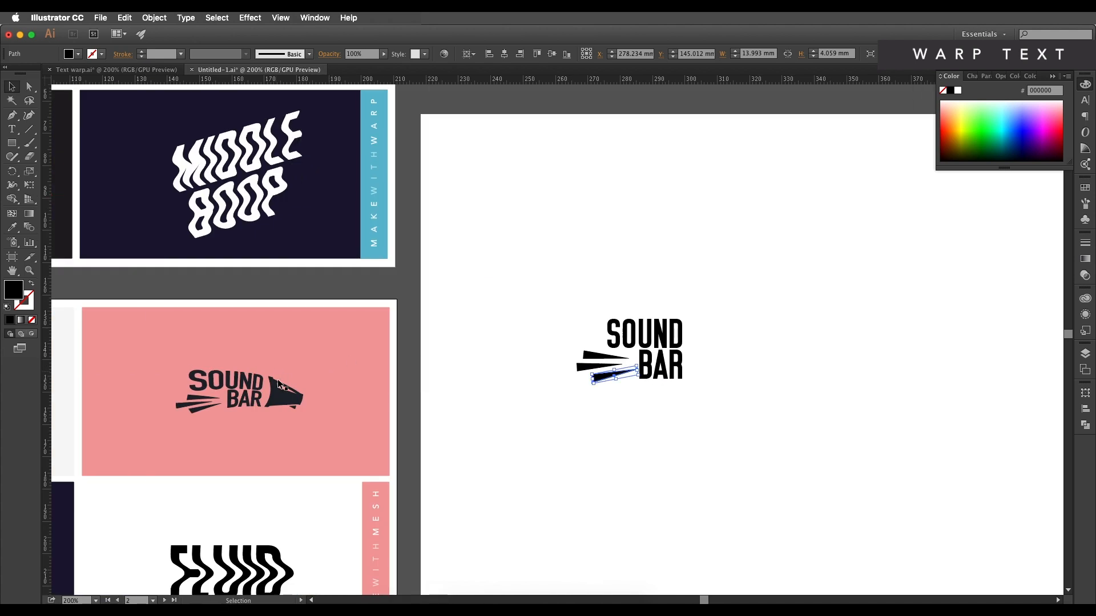
scroll(279, 398, "up", 2)
scroll(291, 395, "down", 3)
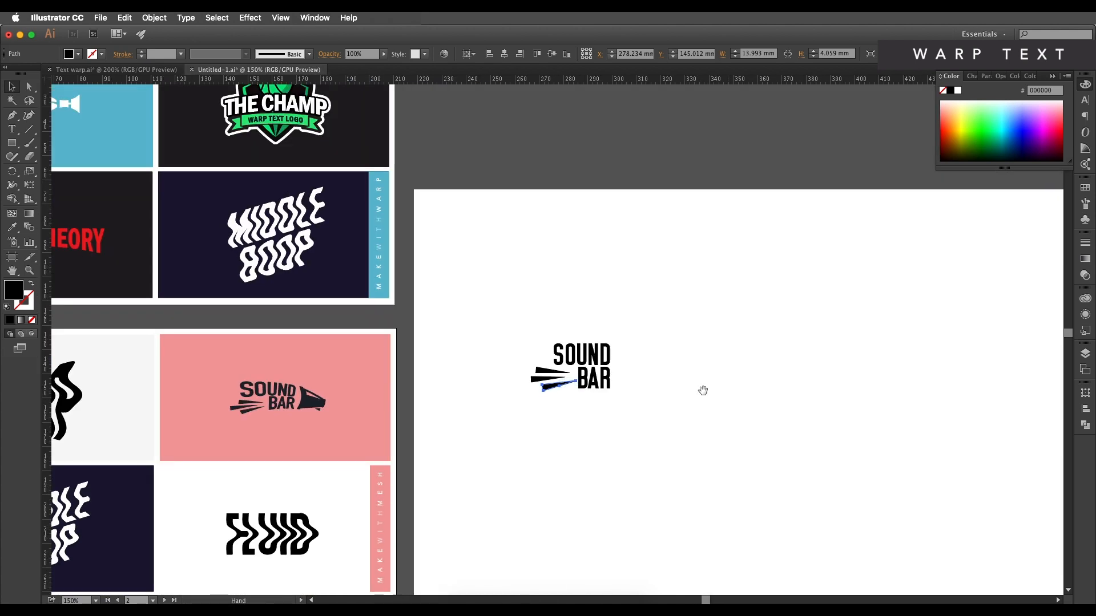
left_click_drag(722, 392, 635, 374)
scroll(636, 374, "up", 1)
scroll(622, 369, "left", 2)
left_click(14, 144)
scroll(508, 311, "up", 1)
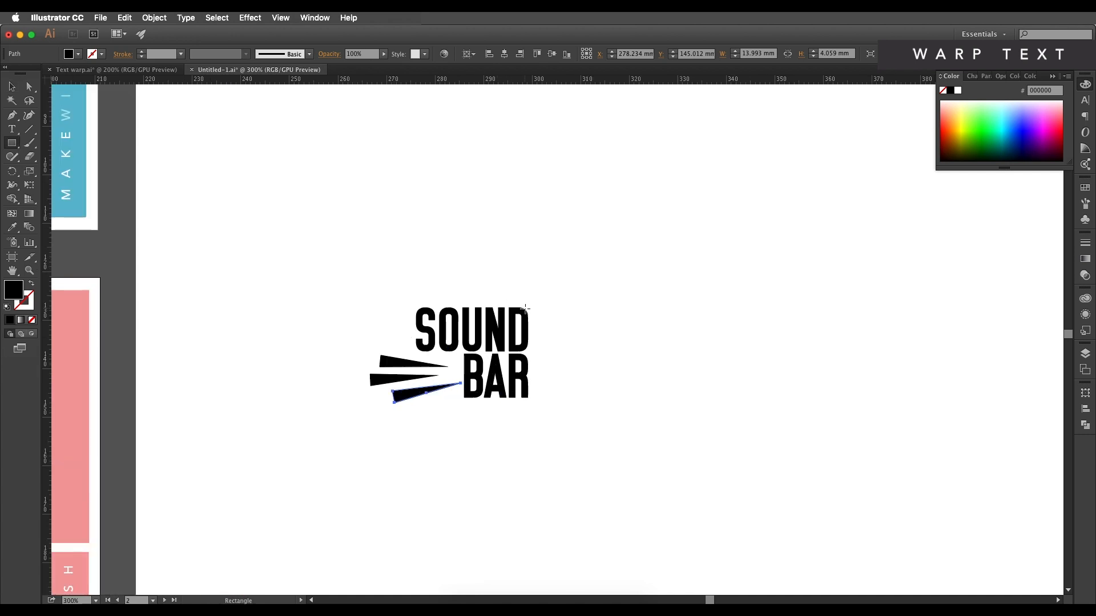
left_click_drag(520, 307, 604, 398)
Build the megaphone block from two narrow end bars with a rectangle about 17 mm wide and 18.5 mm high between them.
left_click(12, 86)
left_click_drag(557, 361, 653, 360)
left_click(713, 263)
left_click_drag(676, 313, 677, 303)
left_click(590, 332)
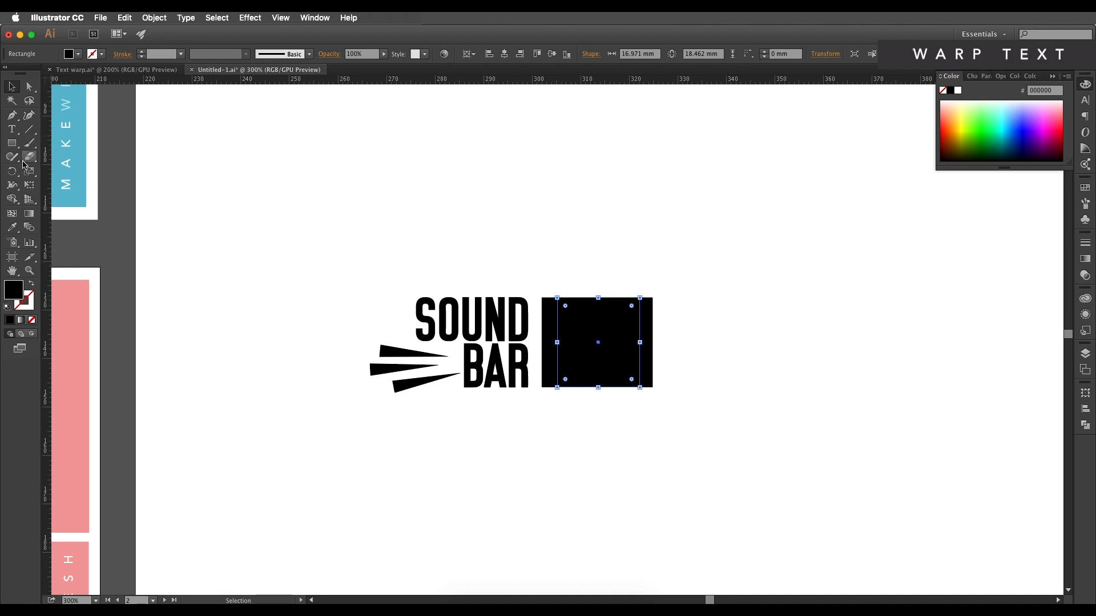
Taper the middle rectangle towards its right side using the perspective distortion of Free Transform.
left_click(27, 187)
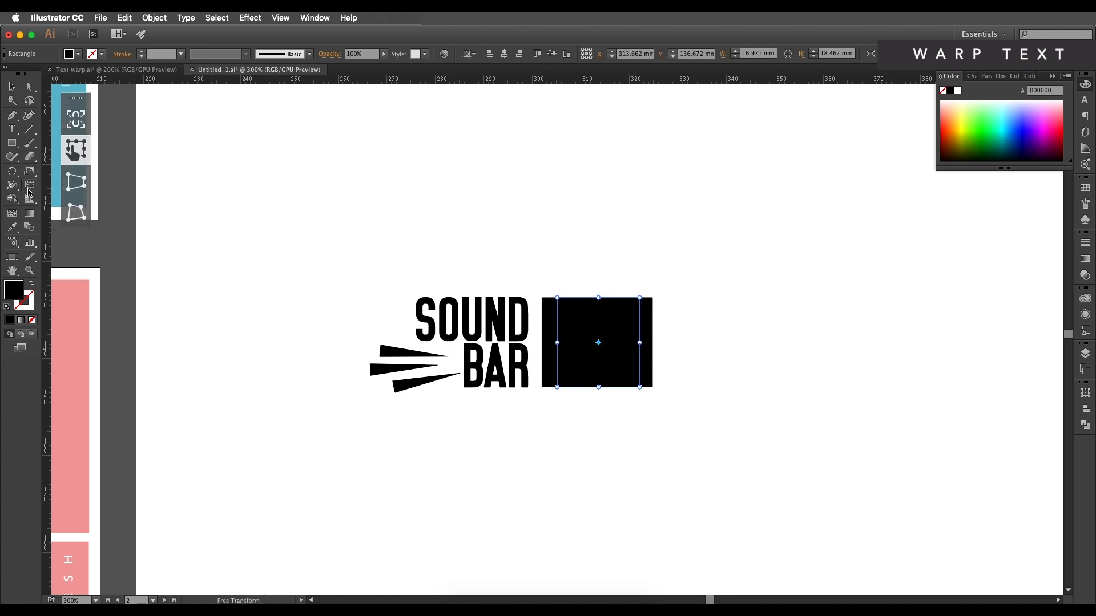
left_click(79, 189)
mouse_move(640, 298)
left_mouse_down()
mouse_move(640, 345)
mouse_move(640, 320)
left_mouse_up()
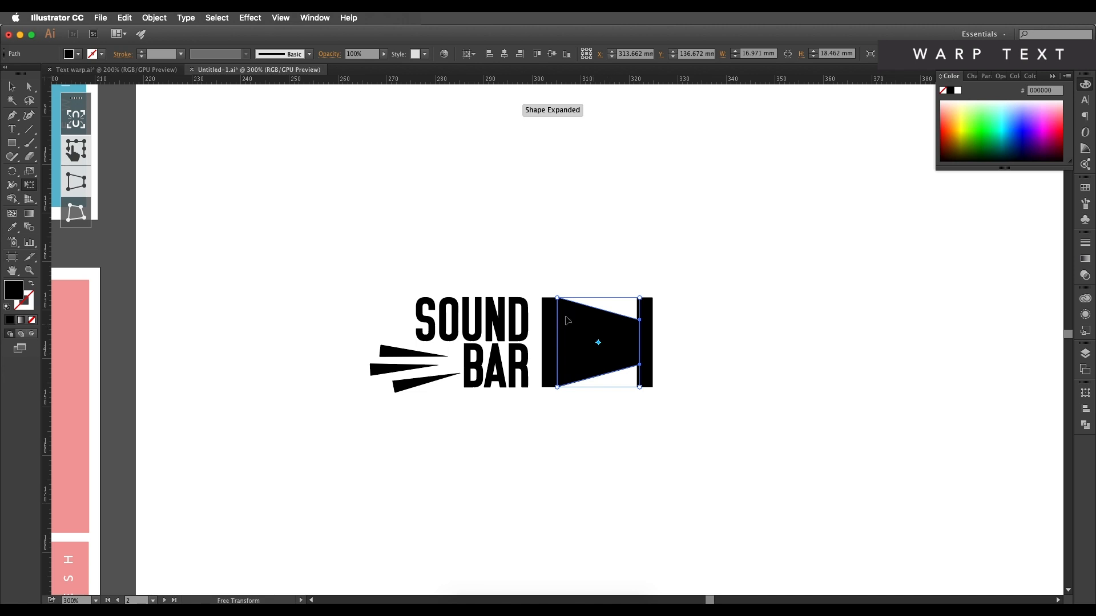
left_click(12, 89)
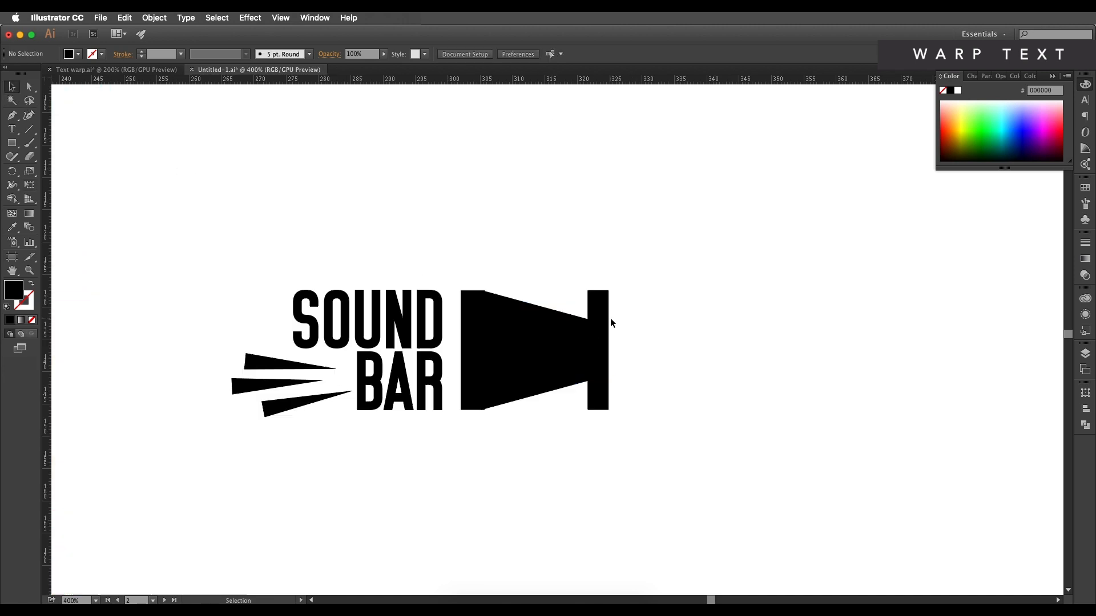
Shorten the right end bar symmetrically to about 10 mm high to fit the narrow end of the taper.
left_click(606, 317)
left_click_drag(598, 291, 799, 346)
left_click(579, 302)
scroll(727, 313, "up", 2)
Reduce the height of the tapered middle shape slightly so it steps in from the left end bar.
left_click(705, 310)
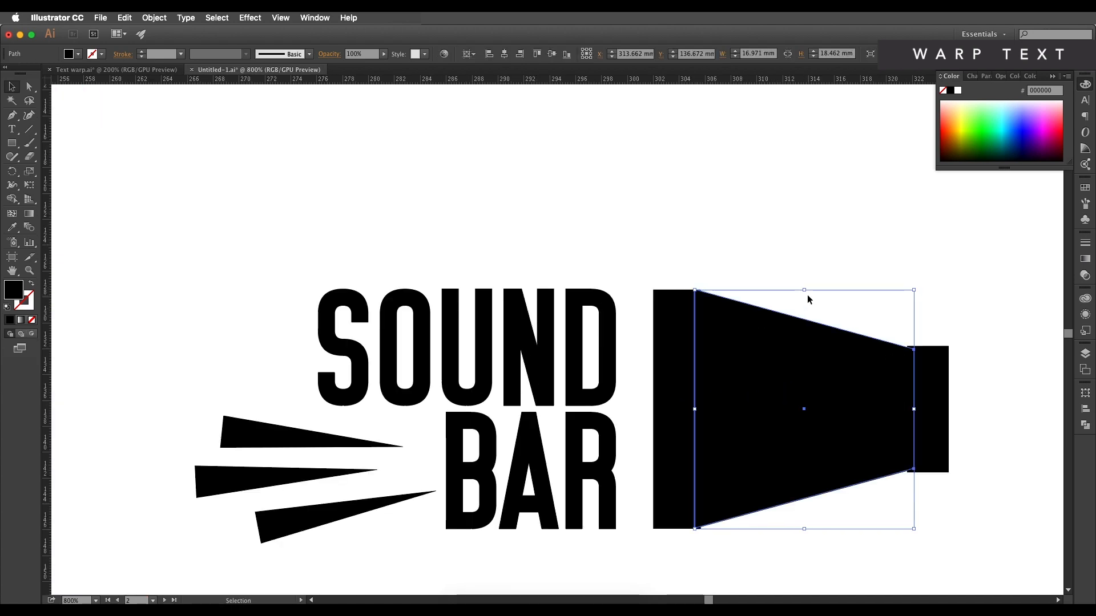
left_click_drag(807, 290, 807, 298)
left_click(776, 257)
key("space")
left_click_drag(859, 351, 774, 336)
Widen the tapered middle shape on both sides so its ends overlap the two end bars.
left_click(646, 373)
left_click_drag(611, 388, 586, 393)
left_click_drag(830, 394, 845, 394)
left_click(896, 389)
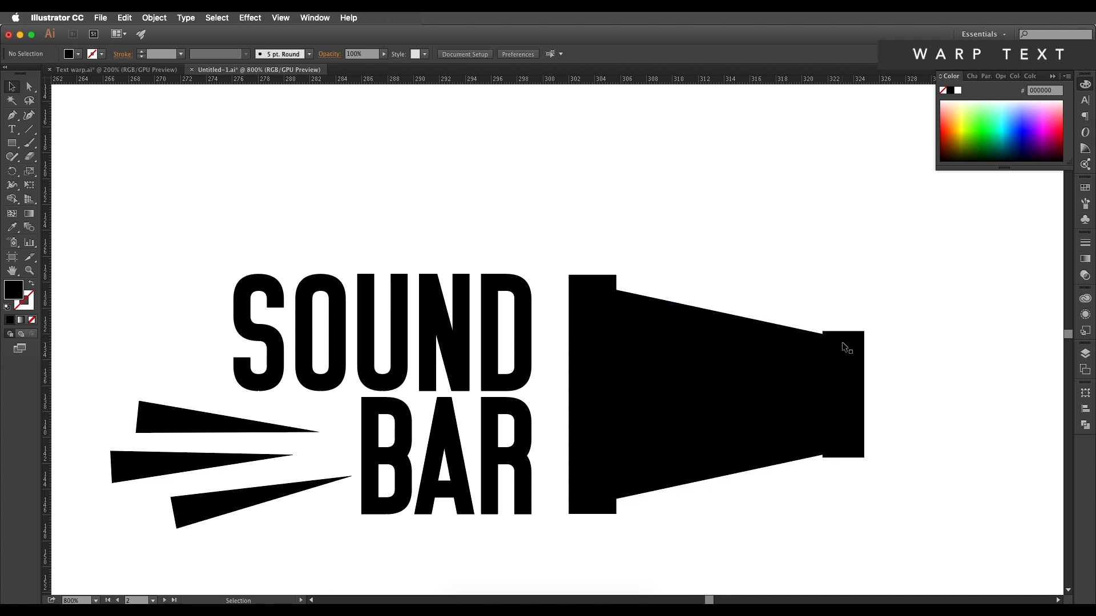
Trim the right end bar's height symmetrically to about 9.5 mm.
left_click(860, 345)
left_click(840, 367)
left_click(787, 270)
left_click_drag(903, 351, 892, 344)
left_click(839, 338)
left_click_drag(832, 326, 832, 330)
scroll(748, 340, "left", 5)
Increase the height of the tapered shape slightly so its edges meet the right end bar's corners.
left_click(765, 328)
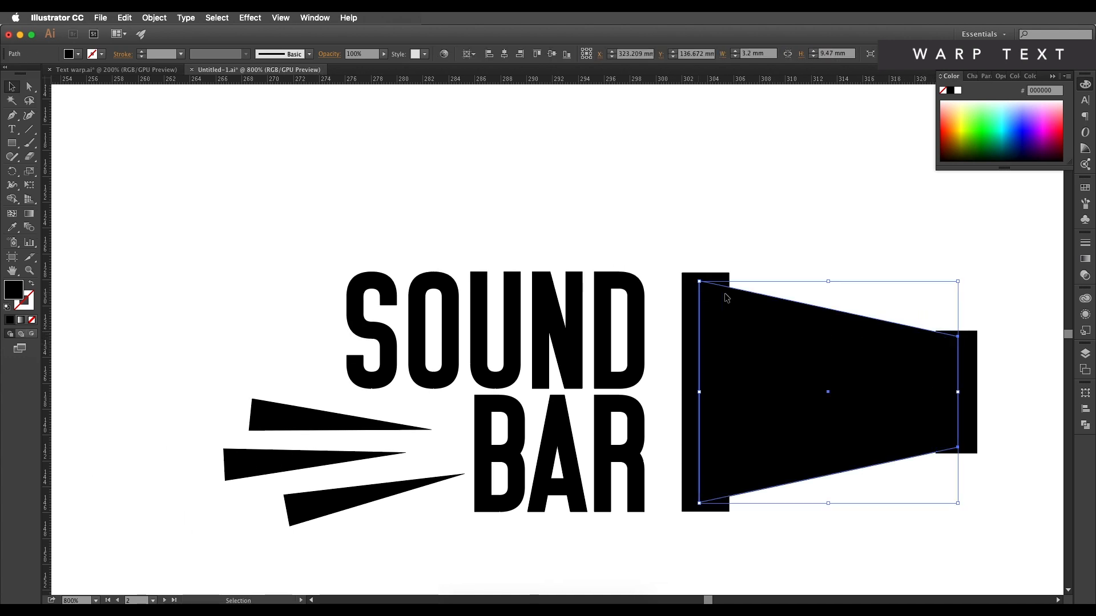
left_click_drag(831, 281, 831, 278)
scroll(827, 341, "right", 5)
left_click(828, 341)
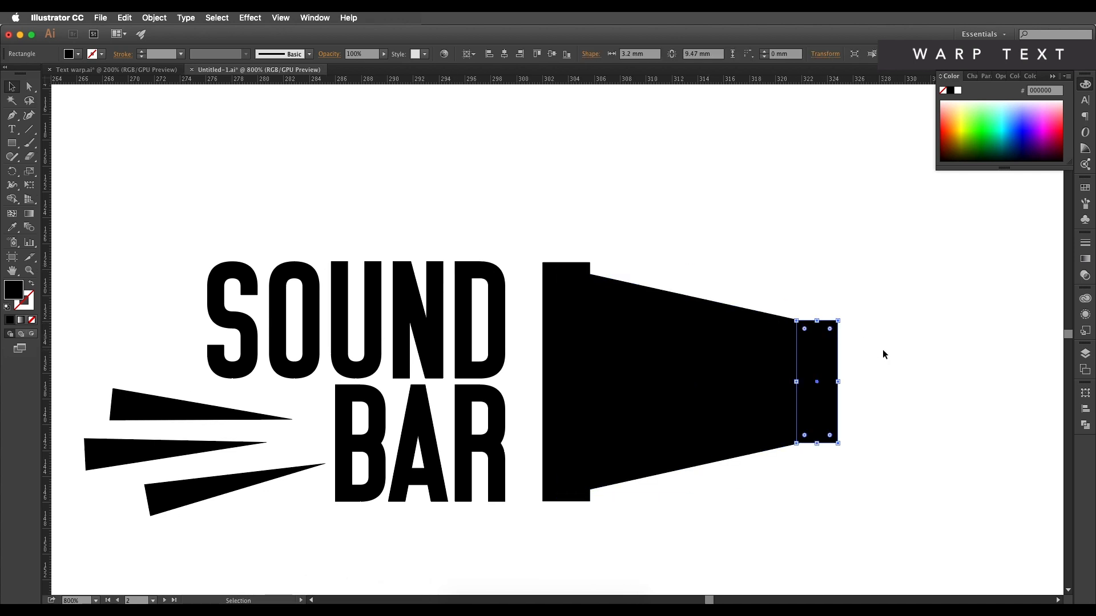
left_click(884, 350)
Compare the new megaphone with the curved megaphone in the finished SOUND BAR logo.
scroll(875, 394, "down", 2)
left_click_drag(811, 416, 855, 393)
scroll(854, 392, "down", 1)
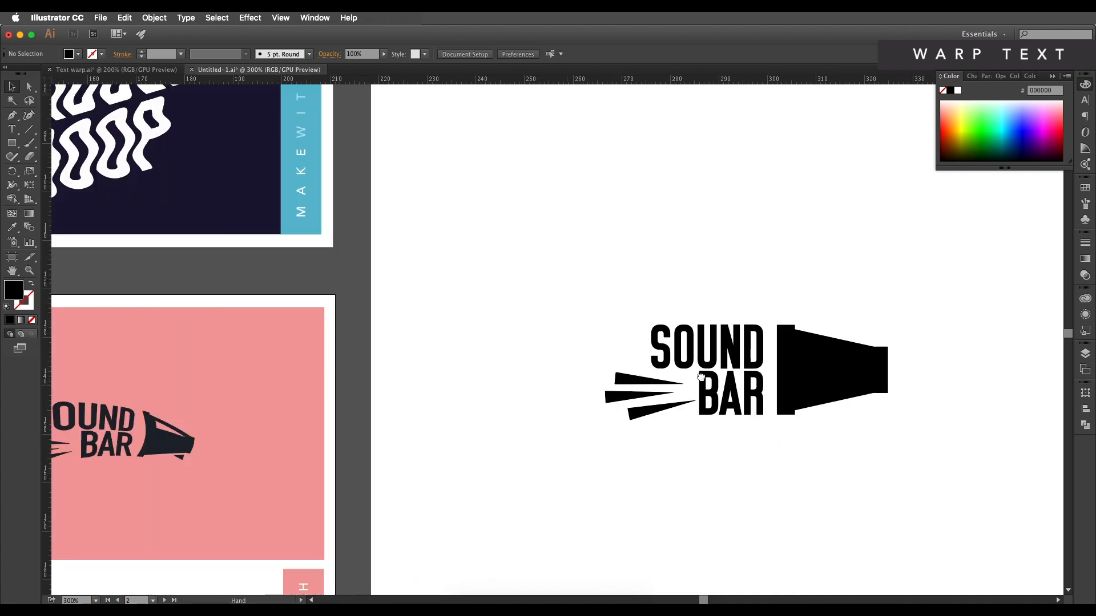
scroll(605, 382, "left", 5)
scroll(411, 410, "up", 1)
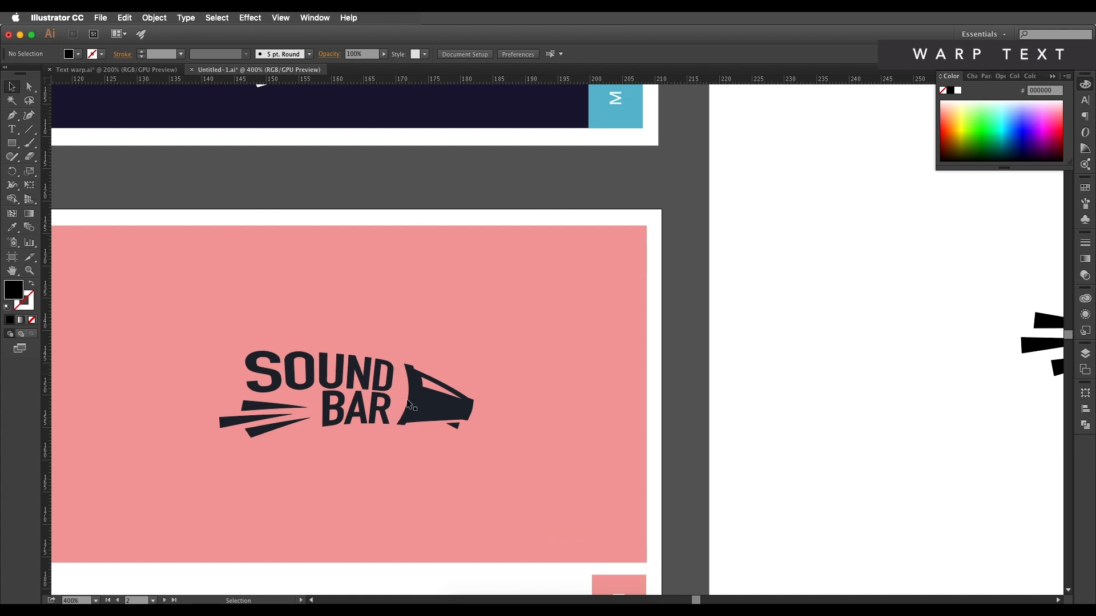
scroll(489, 443, "right", 3)
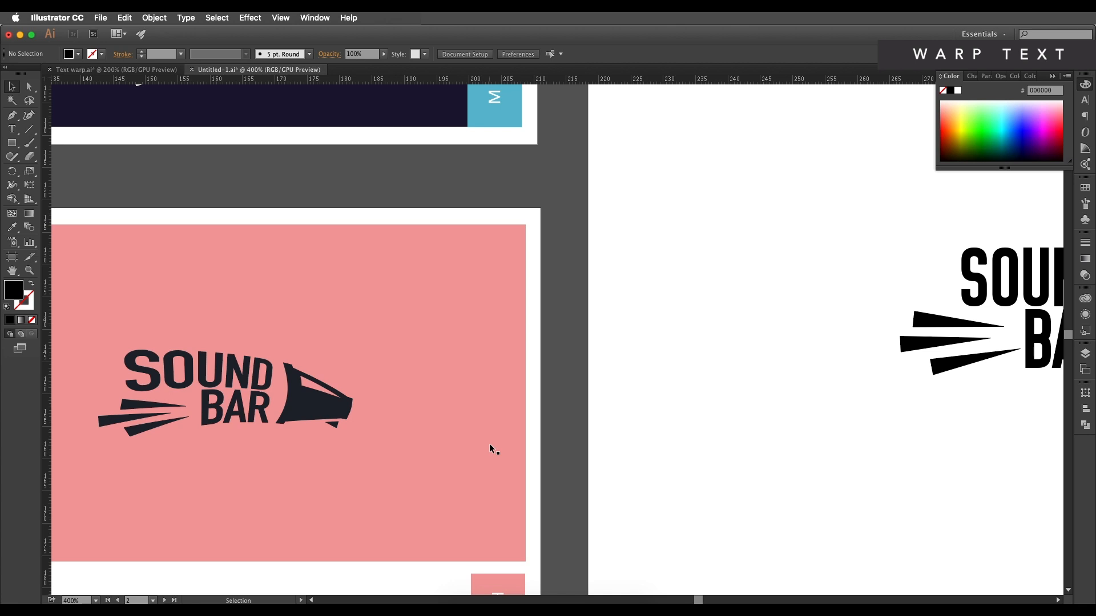
scroll(592, 403, "right", 12)
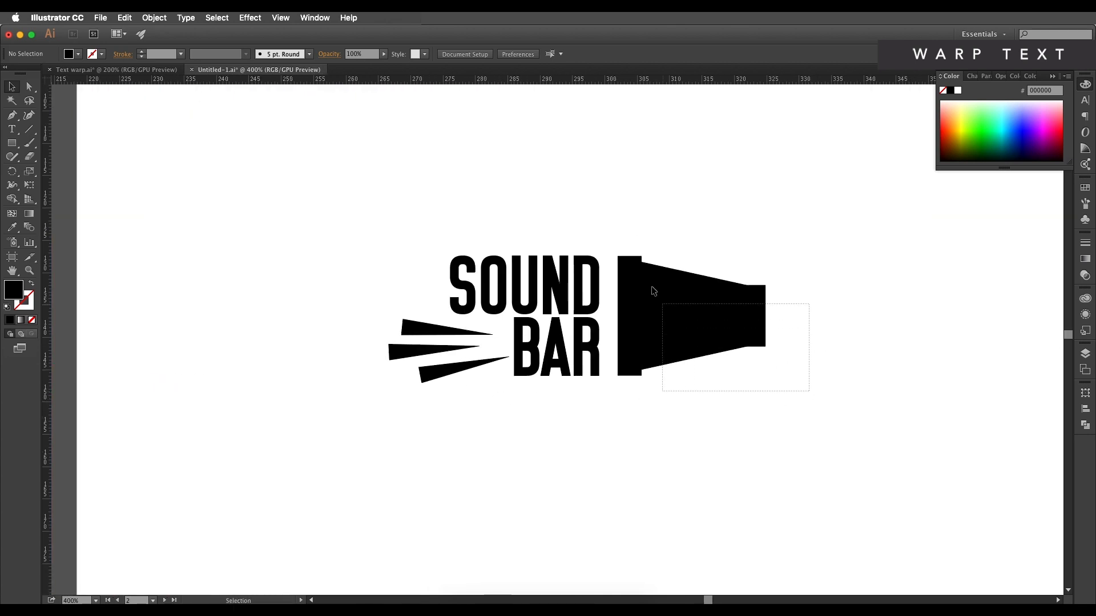
Group the three megaphone shapes and start an Envelope Distort Make with Warp on the group.
left_click(680, 280)
key("v")
left_click(149, 16)
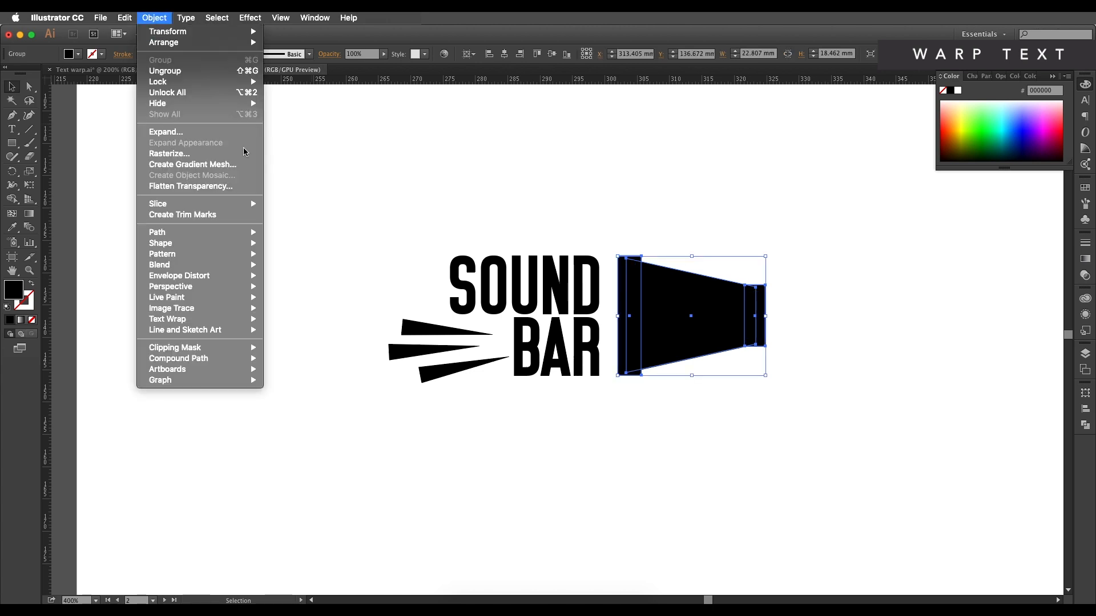
mouse_move(234, 277)
left_click(305, 278)
Choose the Arch warp style with vertical orientation for the megaphone group, trying the horizontal orientation for comparison.
left_click(287, 71)
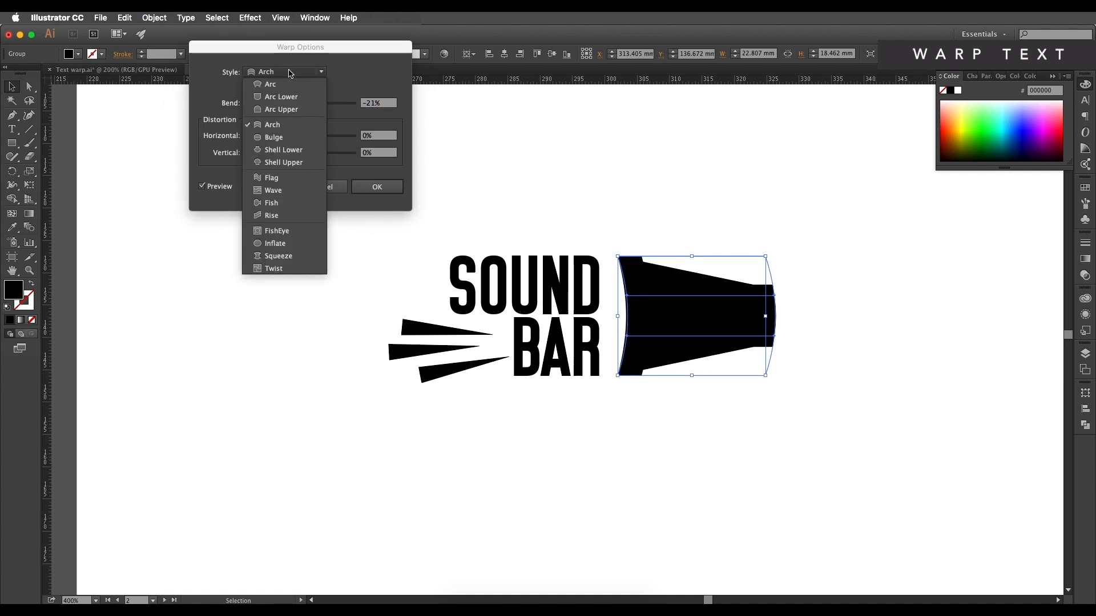
left_click(284, 125)
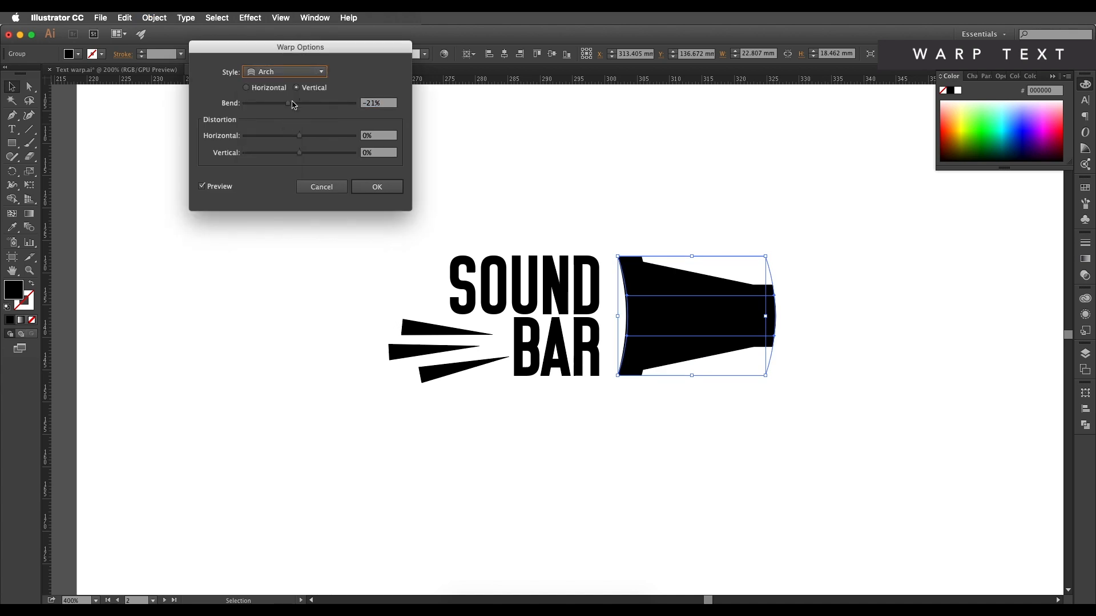
left_click(263, 89)
left_click(298, 89)
left_click(258, 89)
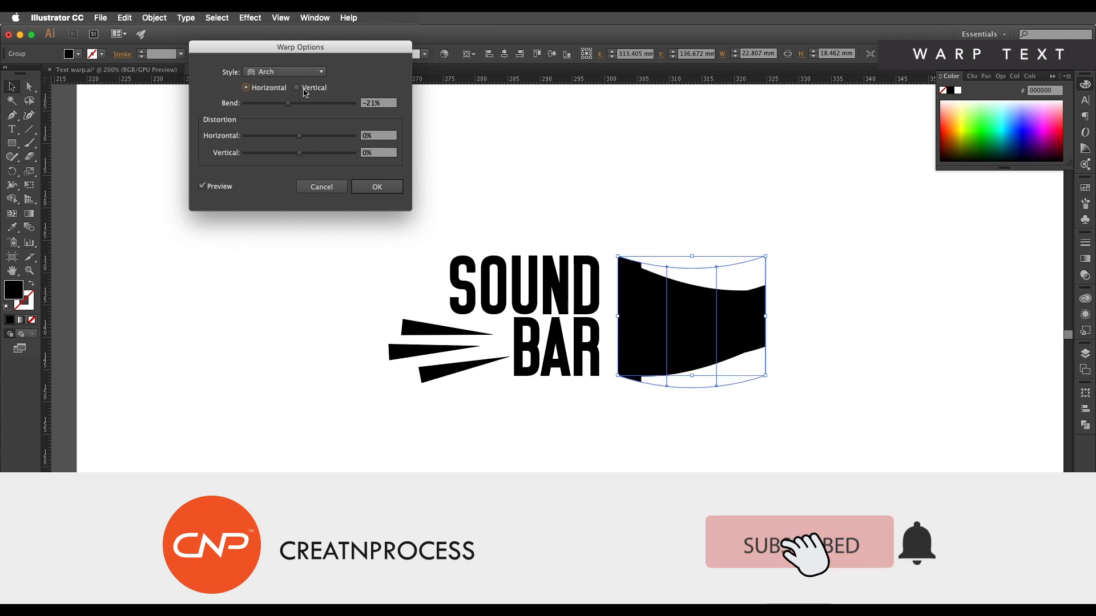
left_click(298, 88)
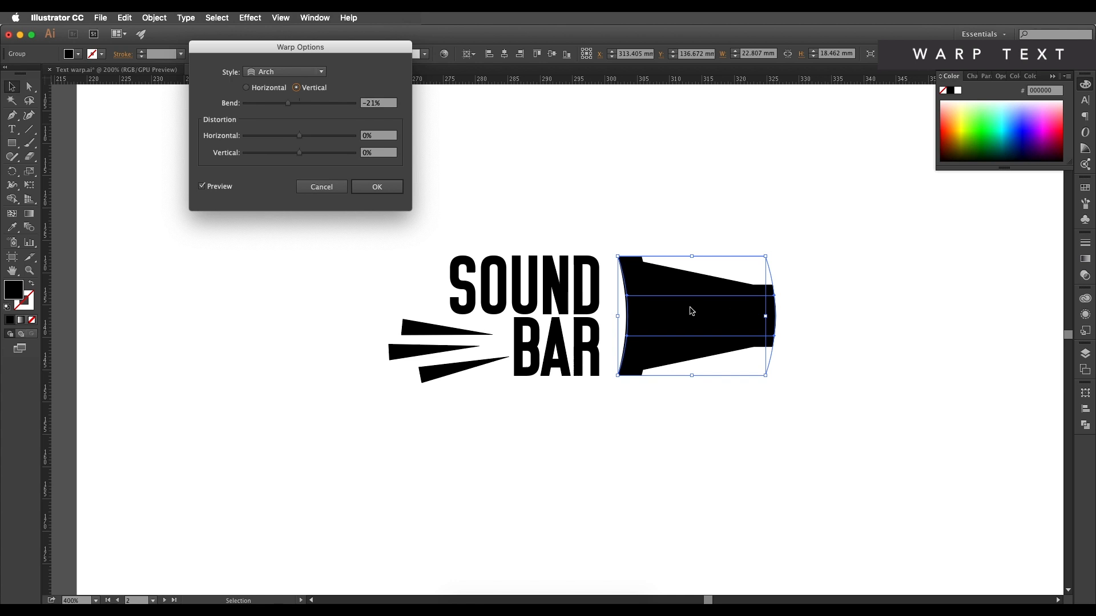
Set the Arch warp's bend to -25% and apply it to the megaphone.
left_click_drag(291, 102, 318, 109)
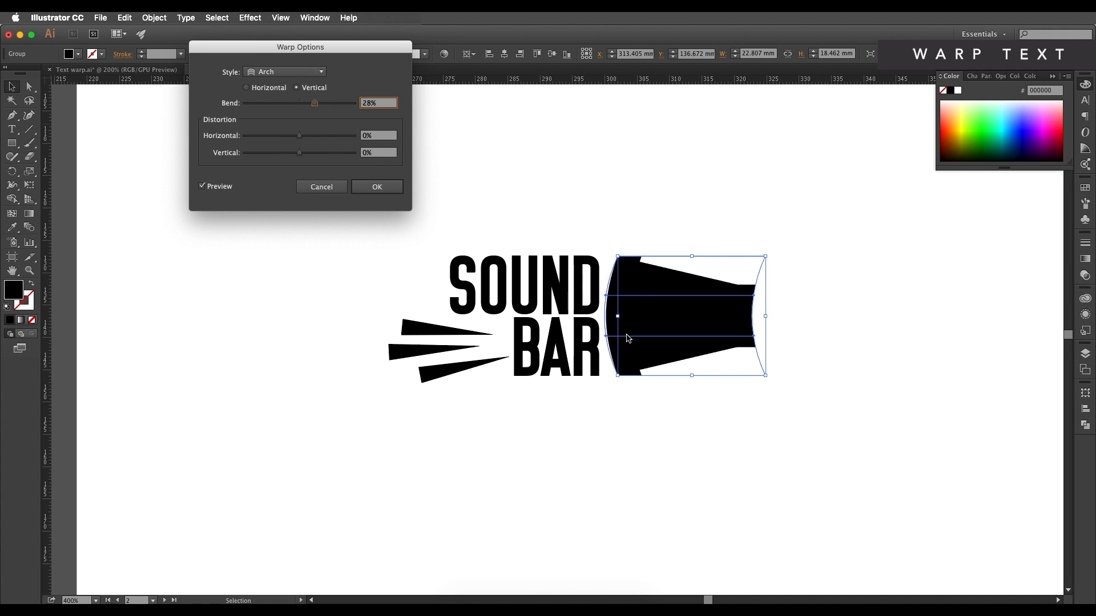
left_click_drag(295, 110, 289, 105)
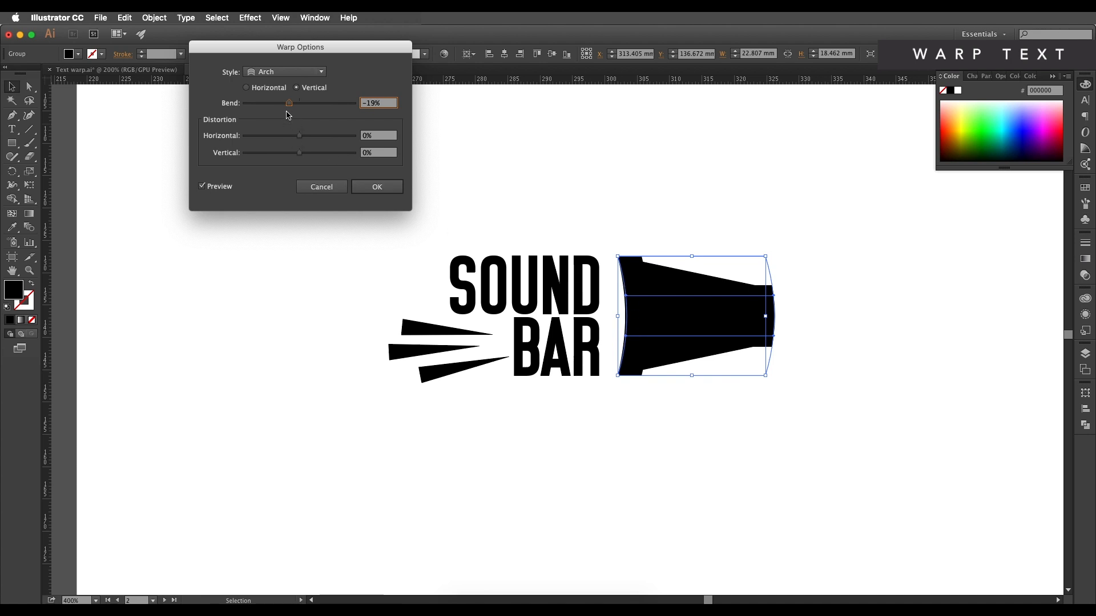
left_click_drag(290, 105, 289, 105)
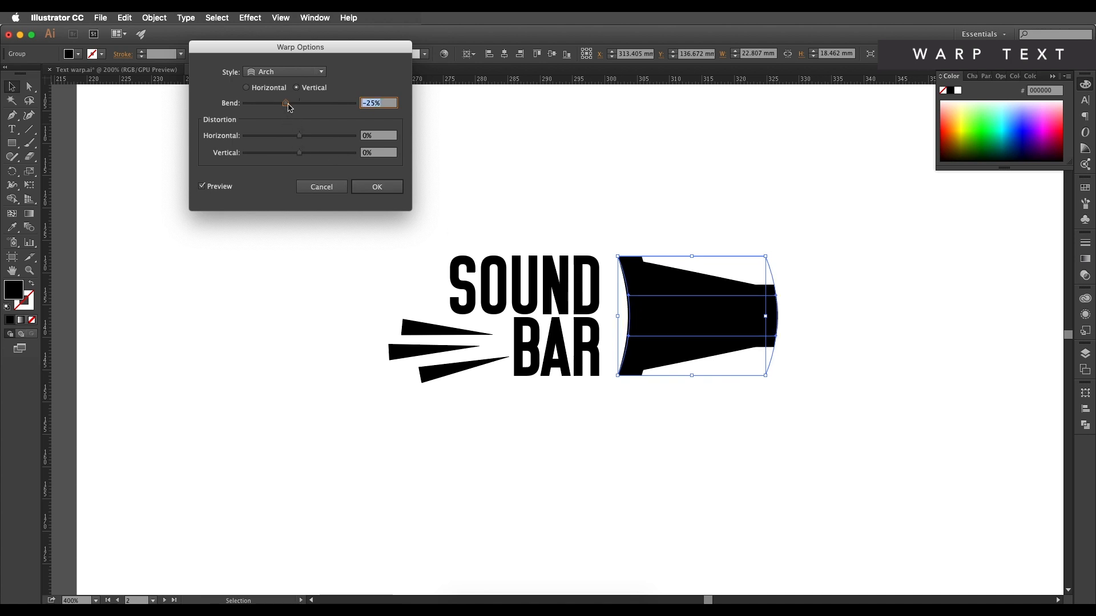
left_click(377, 187)
left_click(365, 206)
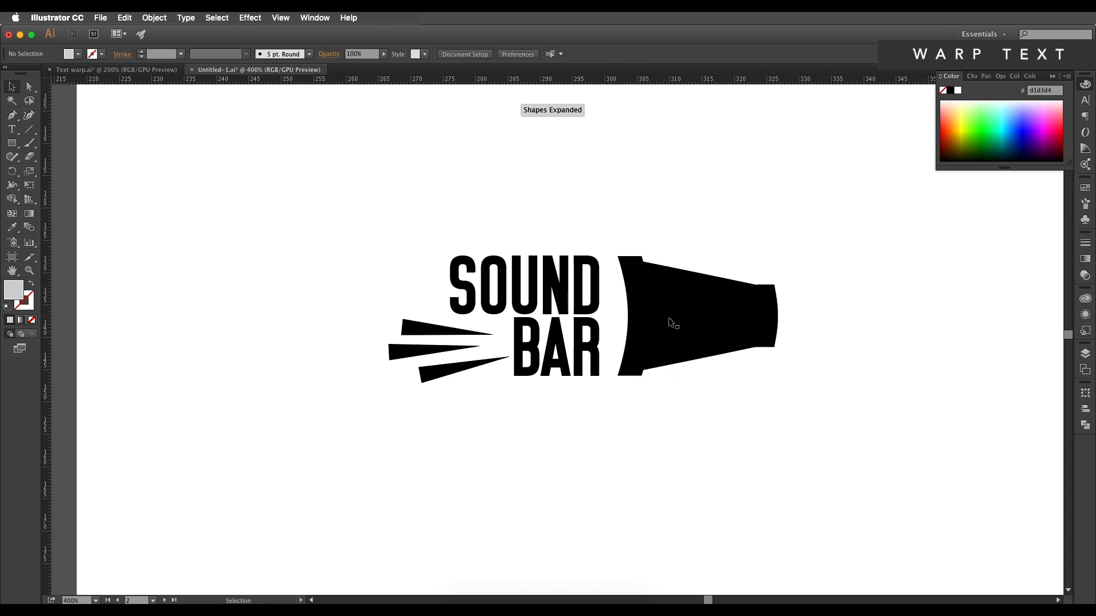
Expand the warped megaphone's object and fill into regular paths.
left_click_drag(715, 317, 707, 320)
left_click(698, 378)
scroll(685, 375, "up", 3)
scroll(477, 271, "down", 2)
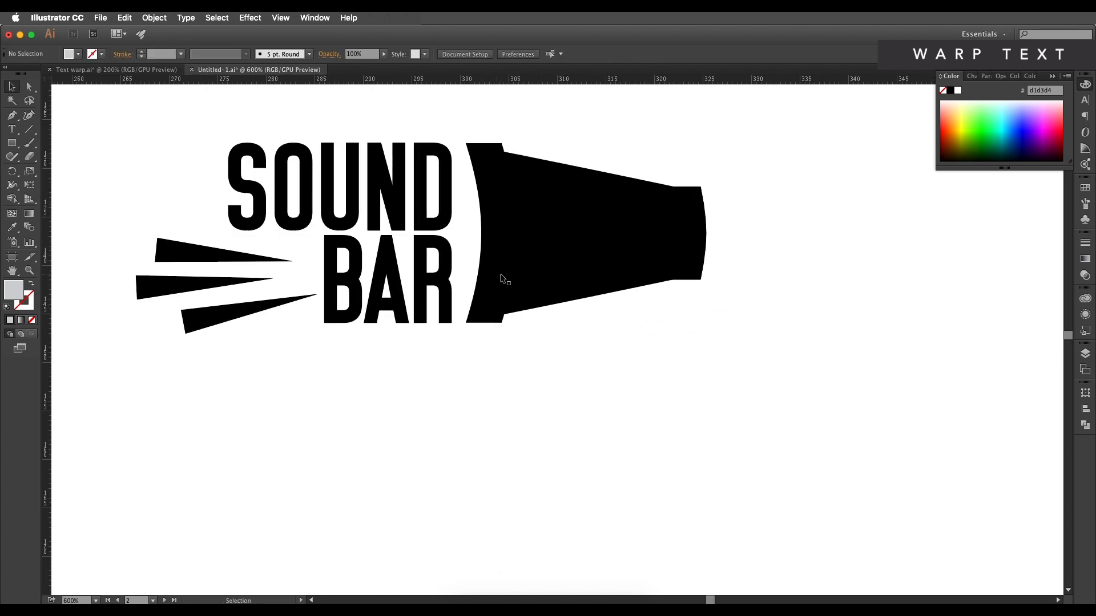
left_click_drag(549, 269, 638, 304)
left_click(665, 289)
scroll(707, 296, "down", 2)
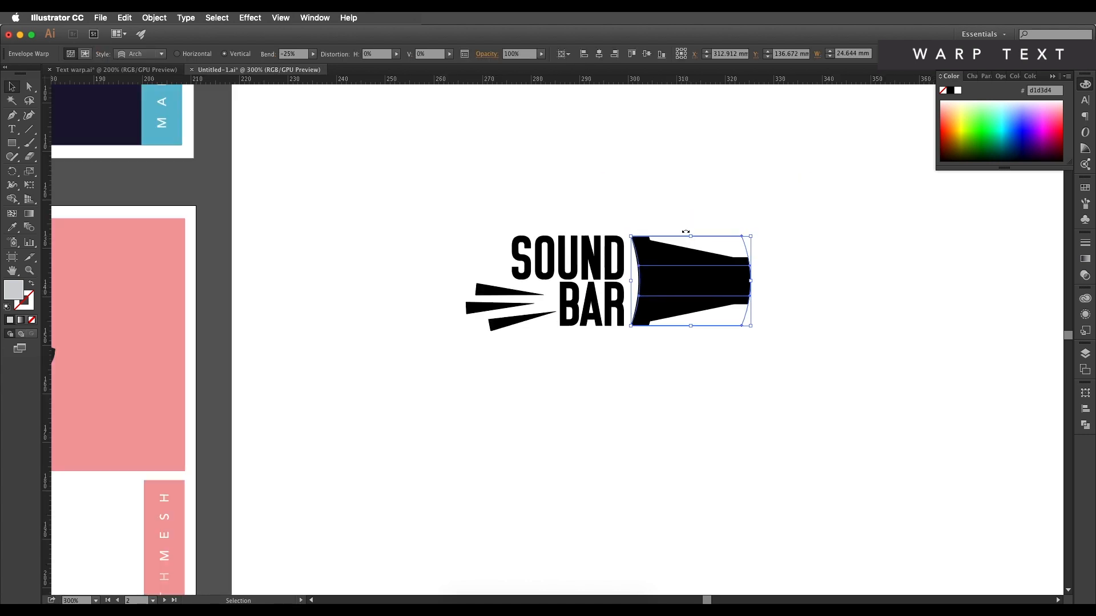
left_click(153, 18)
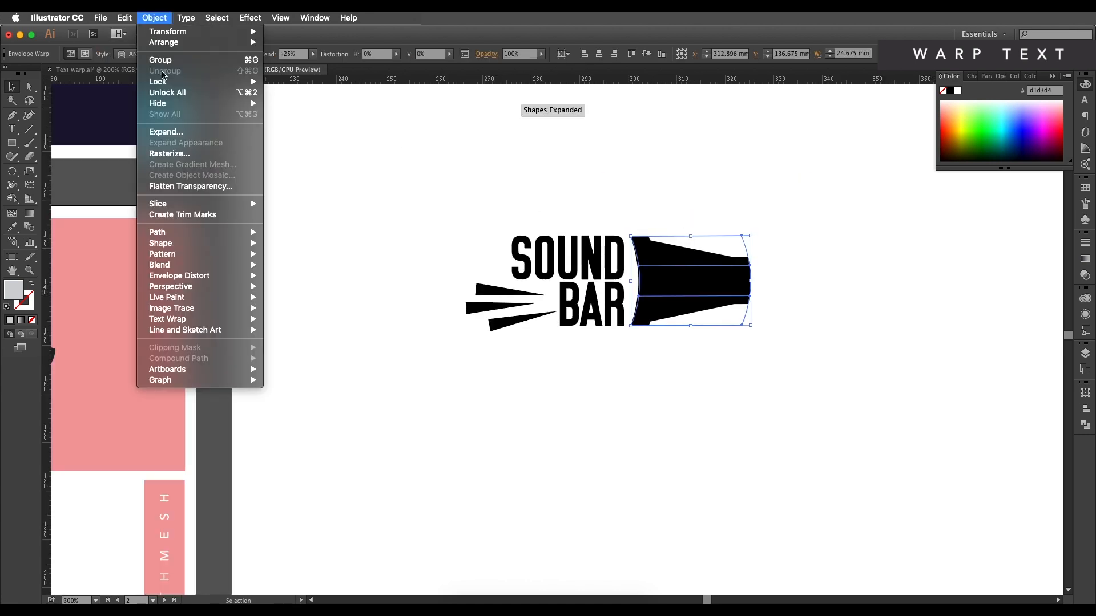
left_click(171, 133)
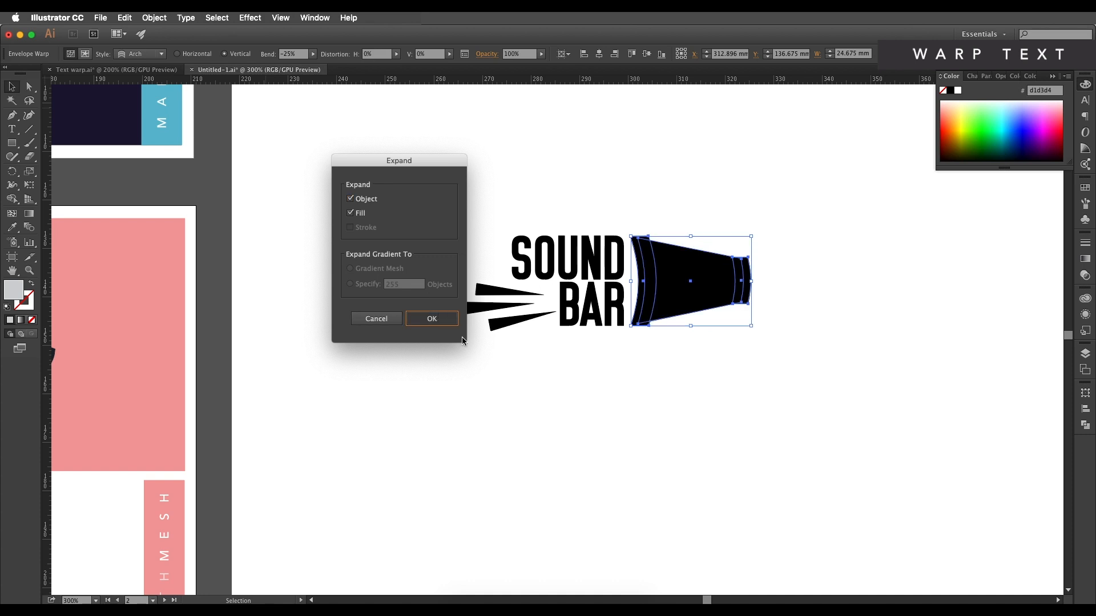
left_click(431, 318)
left_click_drag(606, 407, 665, 401)
Merge the expanded megaphone shapes into one shape with Pathfinder Unite.
left_click(713, 305)
scroll(723, 308, "down", 1)
scroll(733, 303, "up", 2)
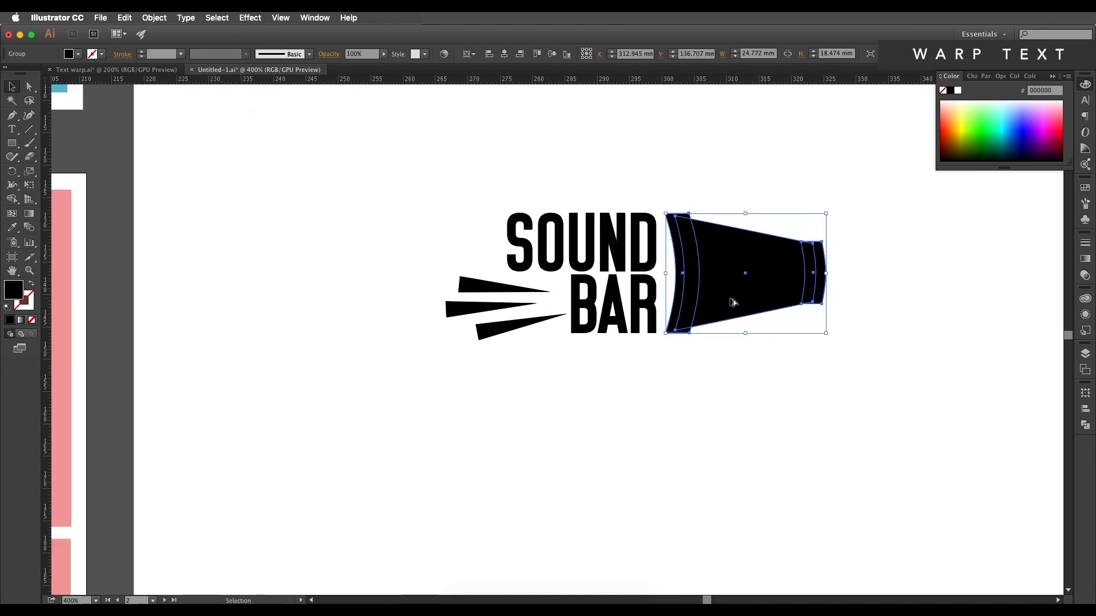
left_click(1085, 426)
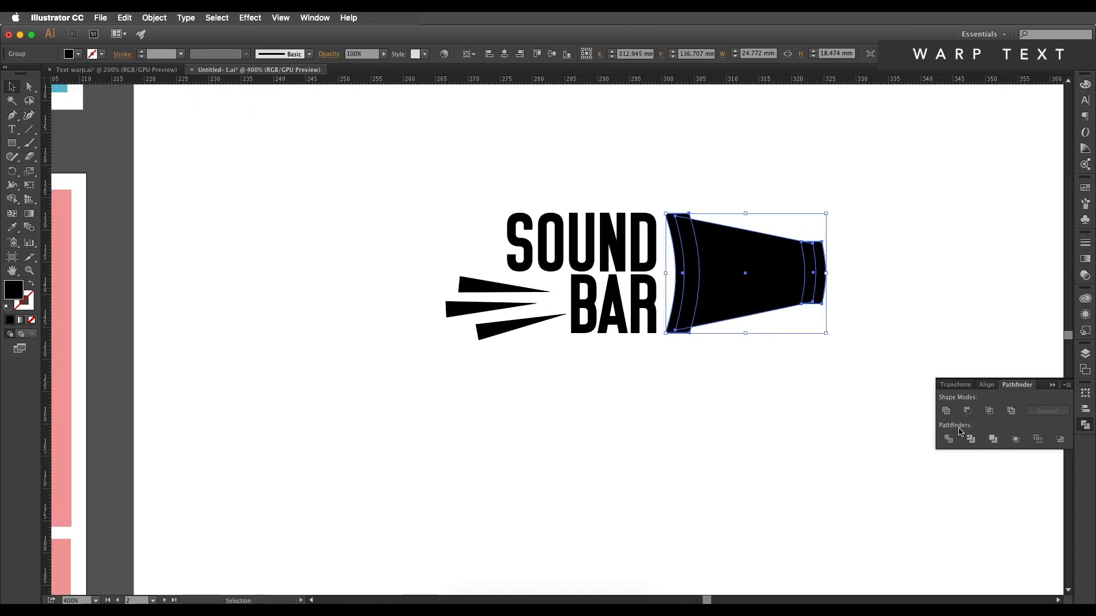
left_click(947, 411)
left_click(842, 376)
Place a copy of the uppermost sound-wave wedge on the upper part of the megaphone as a highlight.
left_click_drag(290, 443, 549, 416)
left_click_drag(191, 405, 509, 392)
left_click_drag(700, 348, 152, 337)
left_click_drag(594, 328, 463, 383)
left_click(374, 296)
left_click_drag(374, 296, 612, 255)
left_click(654, 211)
scroll(635, 238, "up", 1)
Fill the copied wedge with white sampled from the artboard and bring it to the front of the megaphone.
left_click(618, 260)
key("i")
left_click(648, 139)
right_click(634, 258)
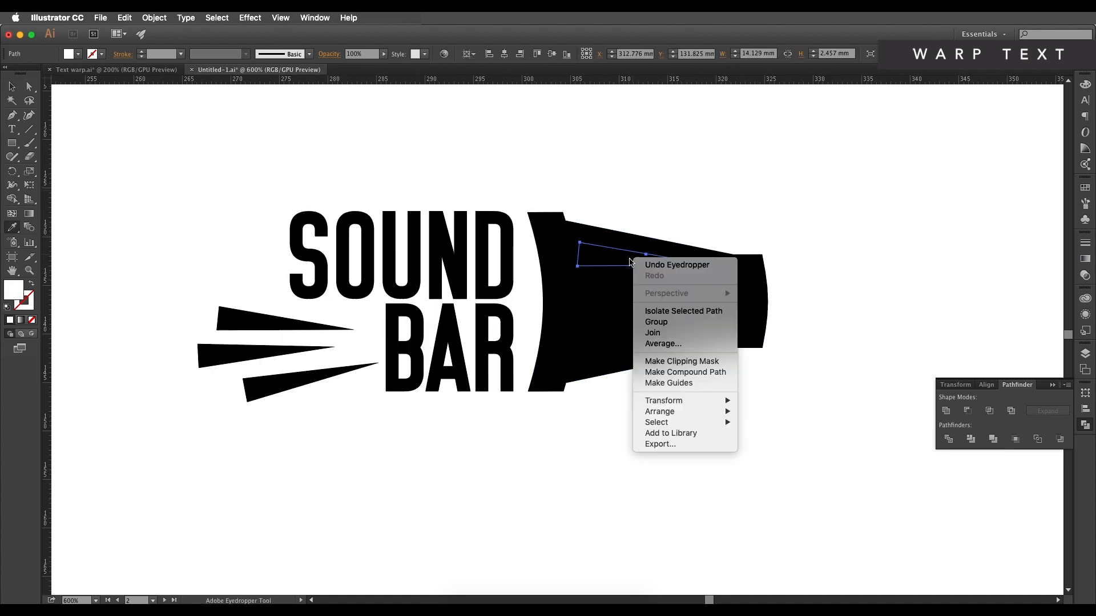
mouse_move(714, 412)
left_click(755, 417)
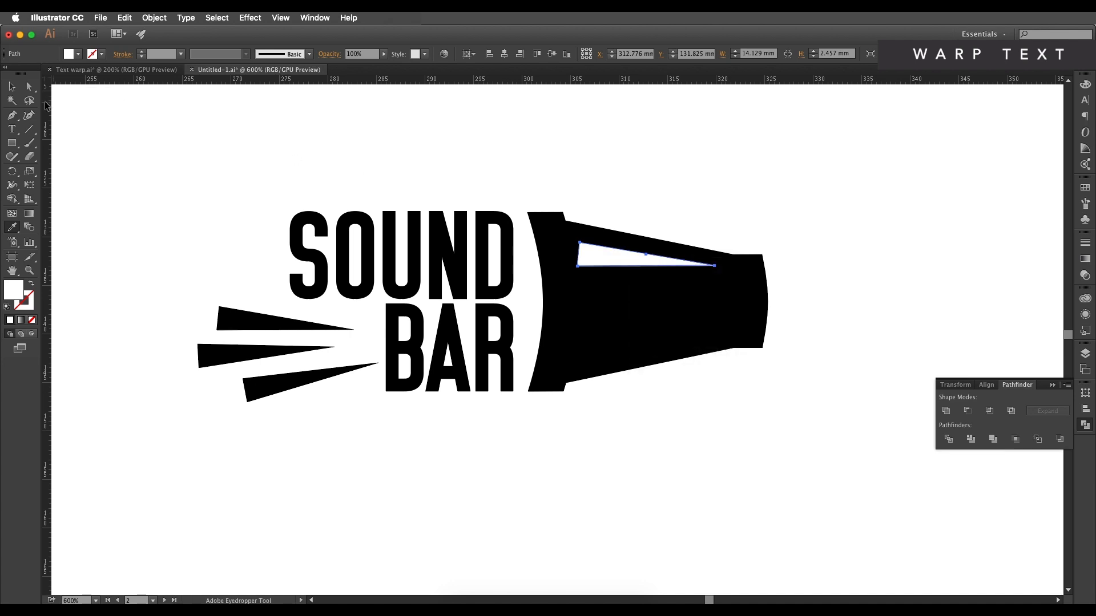
Reshape the white wedge by shifting its lower-left corner and its right tip slightly to follow the megaphone's taper.
key("a")
left_click_drag(583, 269, 588, 275)
left_click_drag(716, 266, 727, 268)
left_click(836, 265)
Draw a small triangular handle beneath the megaphone's narrow end with the Pen tool and fill it with the megaphone's black.
scroll(828, 281, "down", 4)
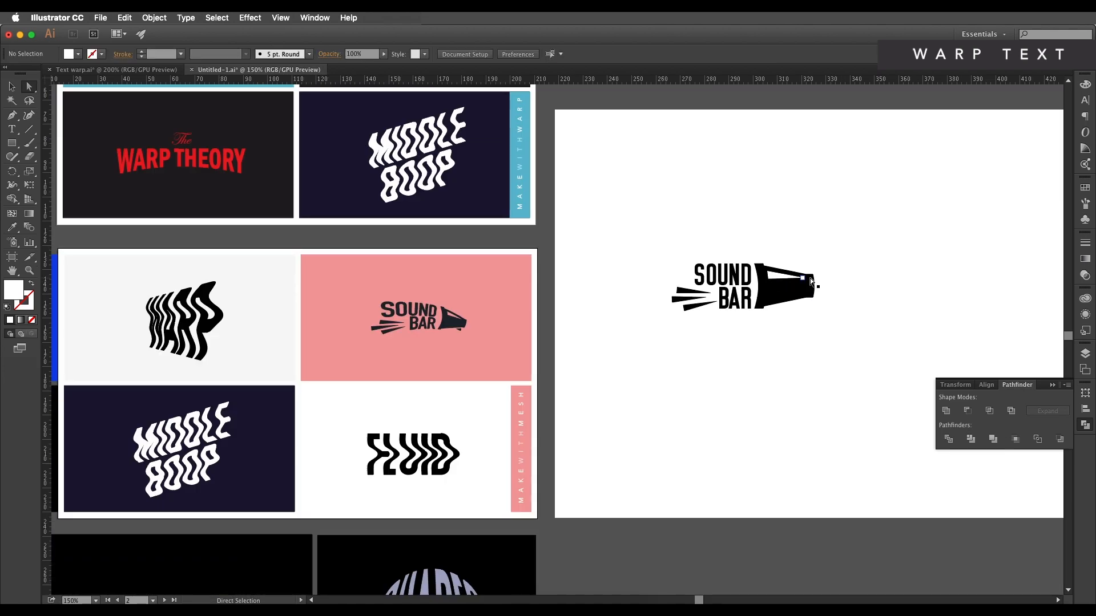
scroll(835, 284, "up", 4)
key("p")
left_click(666, 309)
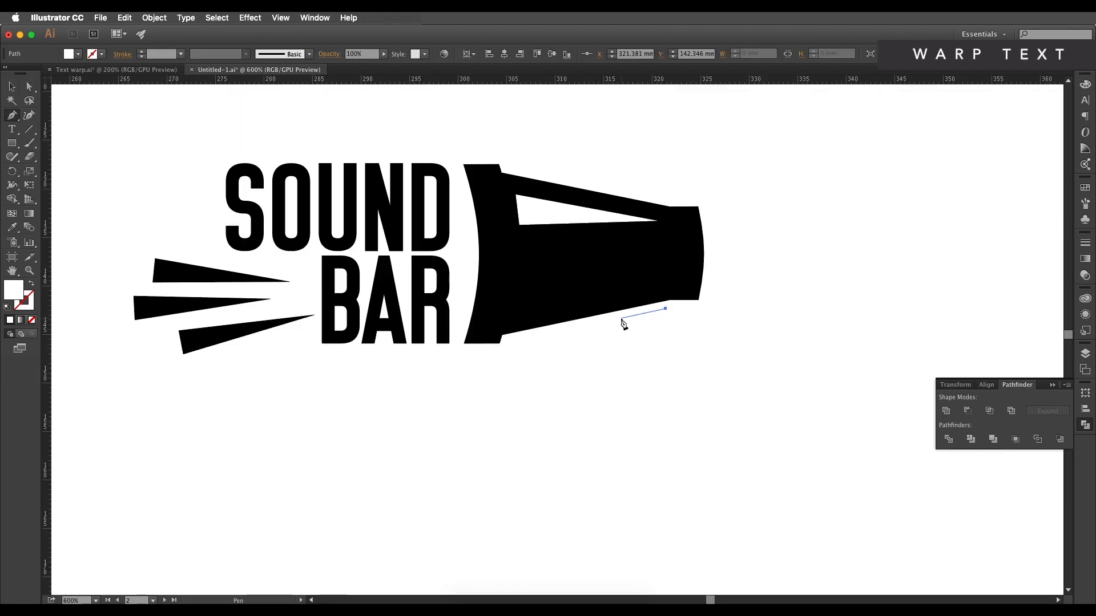
left_click(610, 321)
left_click(663, 347)
left_click(665, 309)
key("i")
left_click(651, 278)
Combine the megaphone and the white wedge into a compound path so the wedge becomes a cutout.
left_click(12, 85)
scroll(657, 268, "up", 1)
left_click(674, 280)
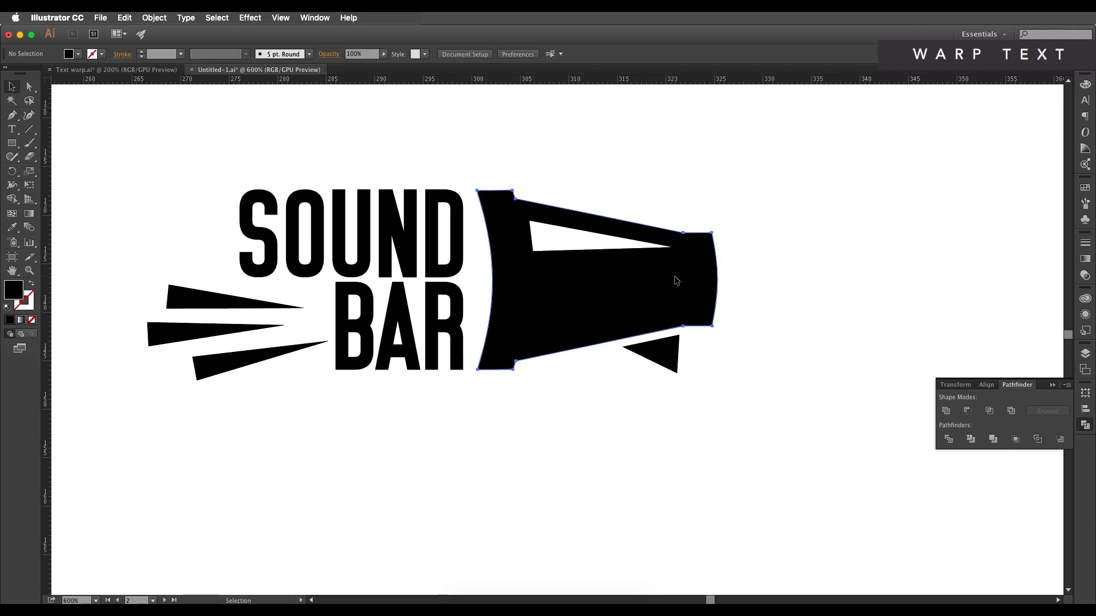
left_click(610, 247, "shift")
key("super+8")
left_click(789, 262)
Compare with the finished SOUND BAR logo and group all parts of the new logo, including text, wedges and megaphone.
scroll(795, 349, "left", 1)
scroll(734, 355, "down", 3)
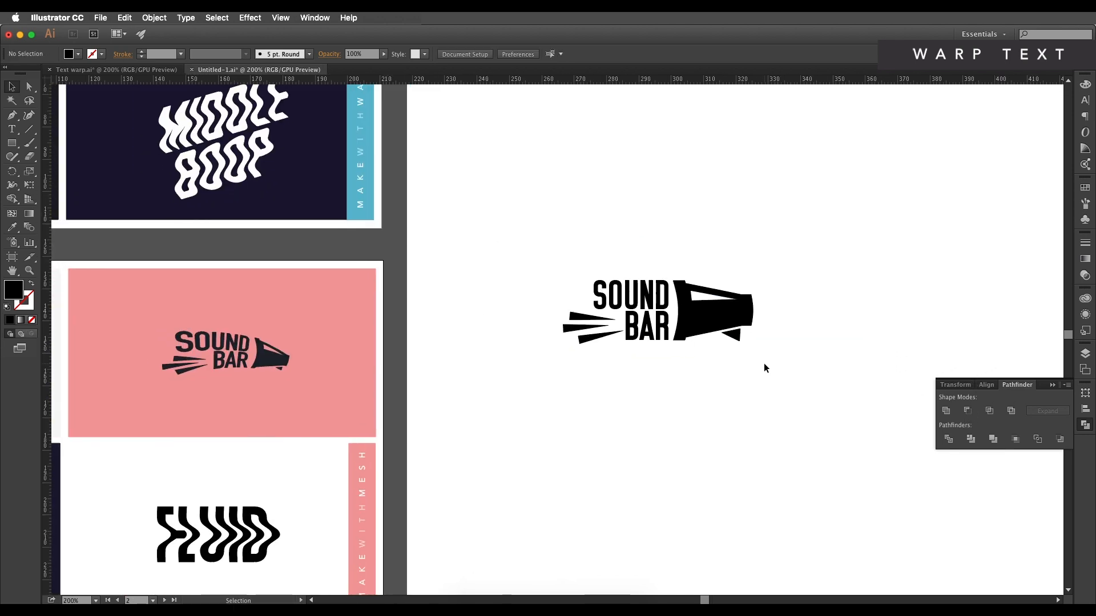
scroll(463, 391, "left", 5)
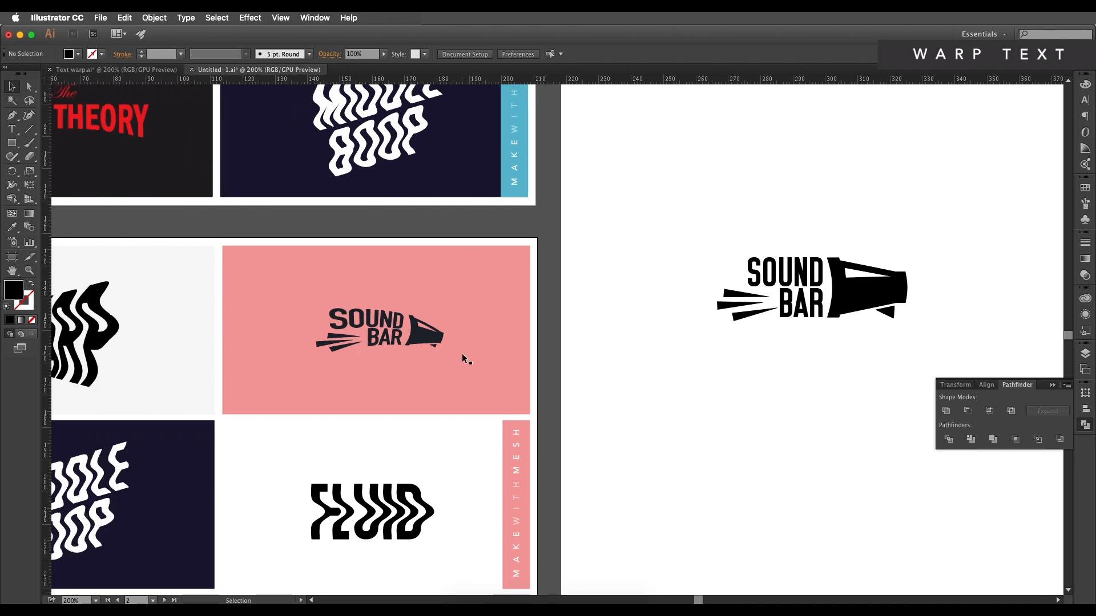
scroll(504, 352, "right", 6)
left_click_drag(788, 368, 518, 214)
key("a")
key("super+g")
Enlarge the grouped logo to about 122.6 mm wide and position it in the middle of the artboard.
left_click_drag(600, 290, 588, 314)
scroll(588, 314, "down", 2)
left_click_drag(646, 332, 749, 380)
scroll(716, 363, "up", 2)
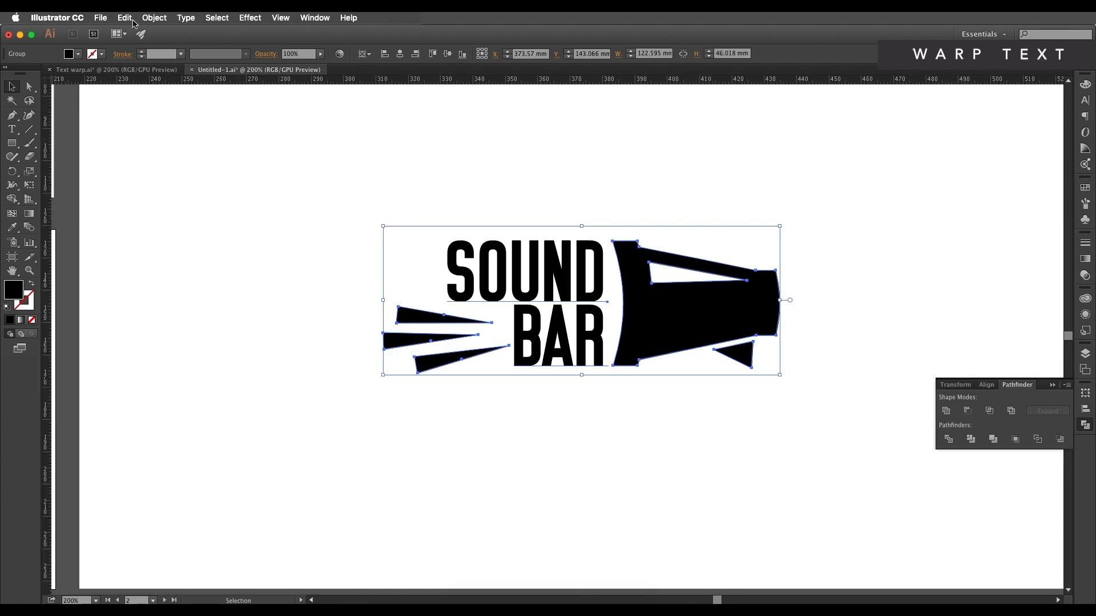
Start an Envelope Distort Make with Mesh on the grouped logo with preview on, and set 5 columns.
left_click(156, 18)
mouse_move(237, 278)
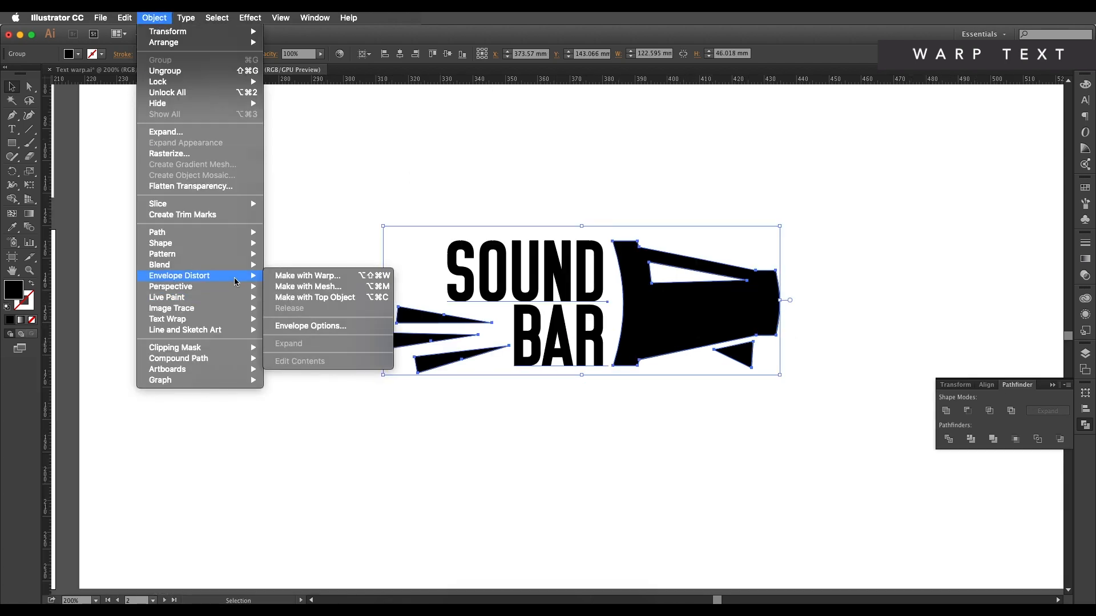
left_click(287, 287)
left_click(370, 204)
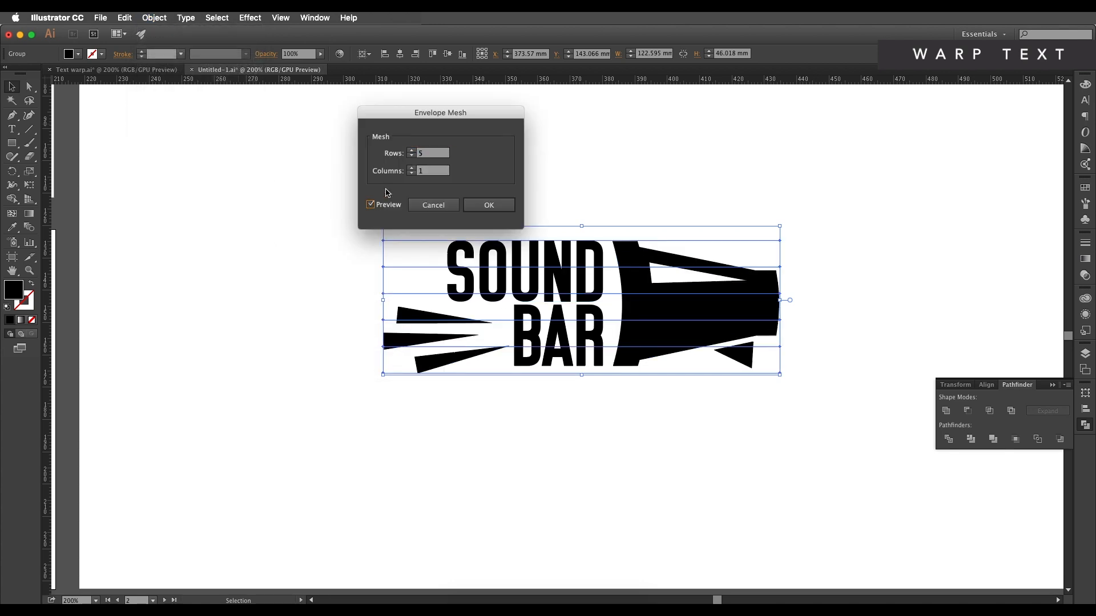
left_click_drag(411, 119, 282, 120)
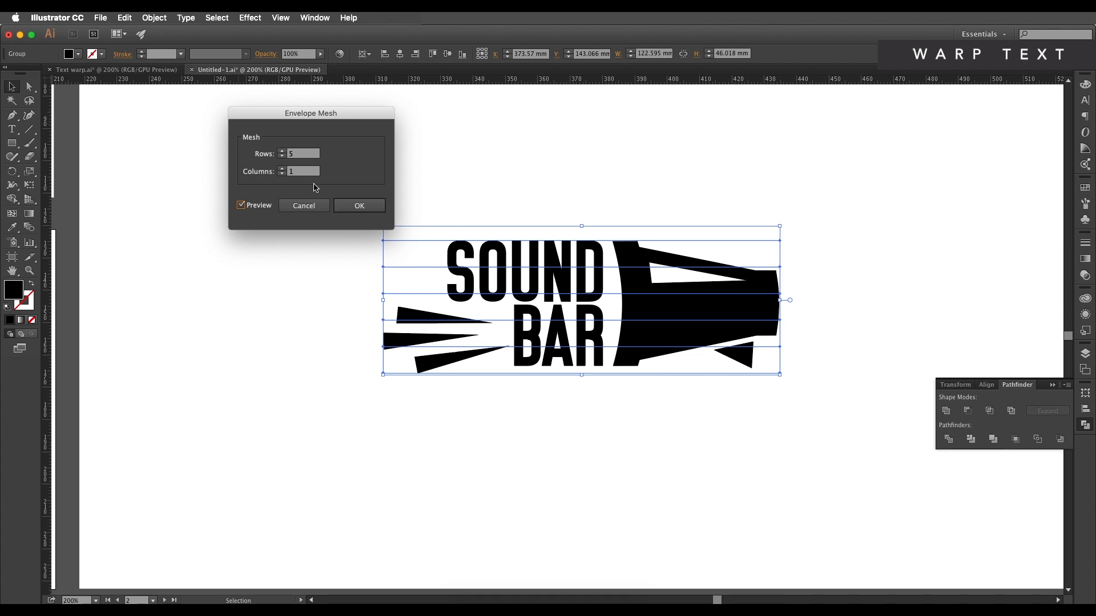
left_click(282, 174)
left_click(281, 170)
left_click(281, 169)
left_click(281, 169)
left_click(282, 170)
left_click(282, 170)
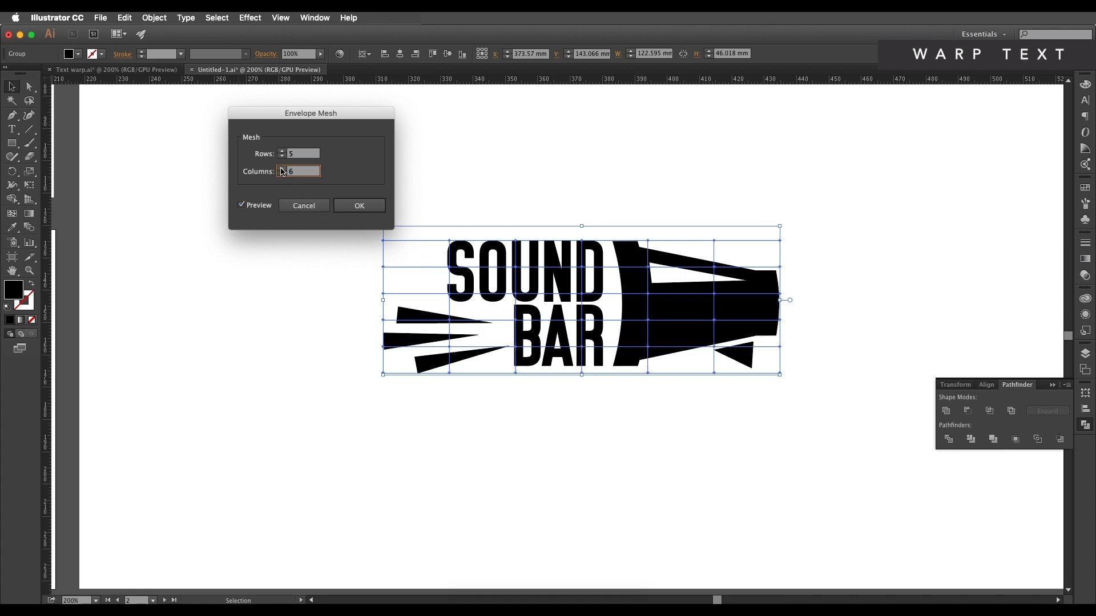
left_click(282, 174)
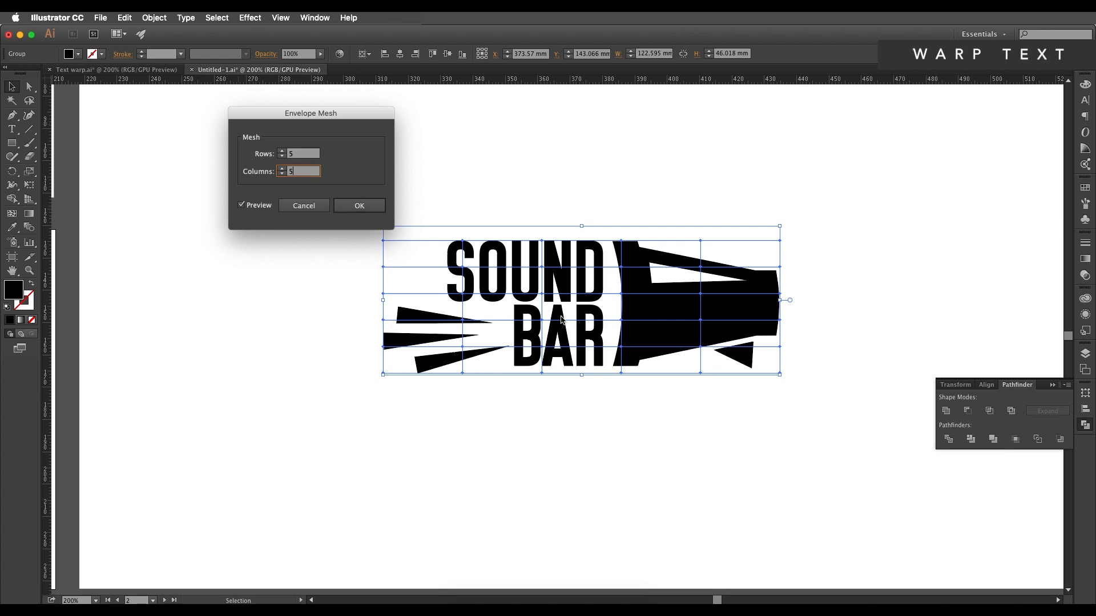
Set the envelope mesh to 2 rows, keep 5 columns, and apply it to the logo.
left_click(282, 157)
left_click(282, 156)
left_click(282, 157)
left_click(282, 156)
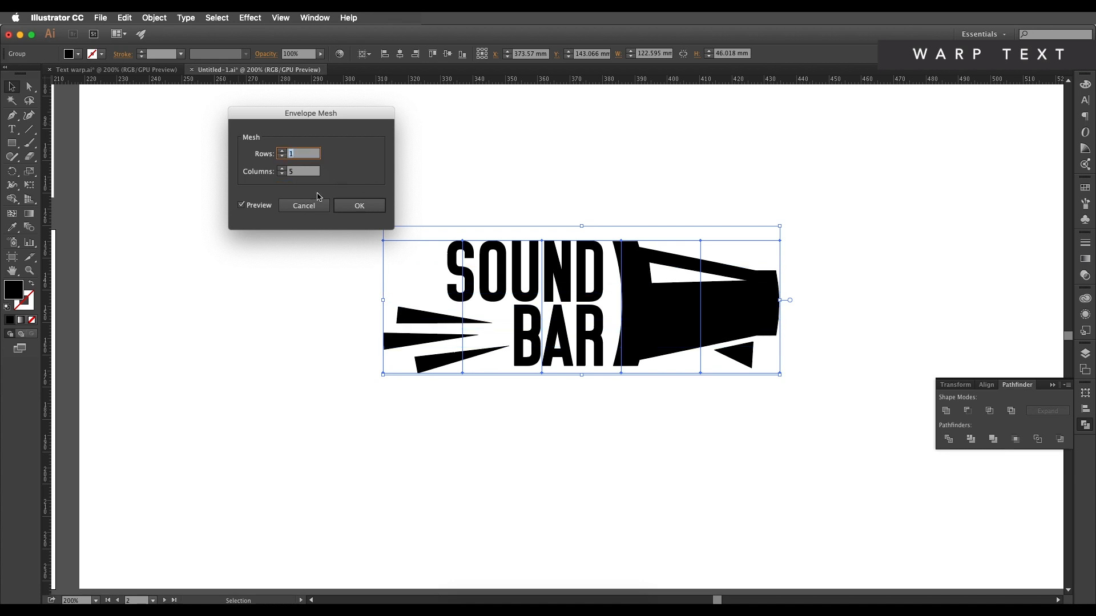
left_click(282, 151)
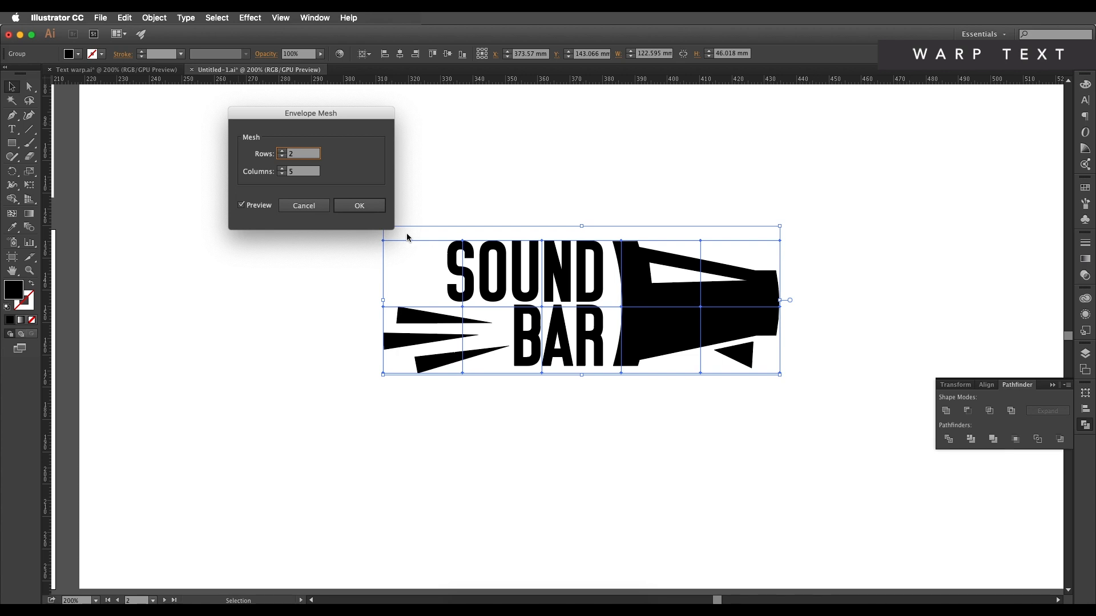
left_click(281, 170)
left_click(282, 173)
left_click(369, 208)
scroll(553, 321, "right", 1)
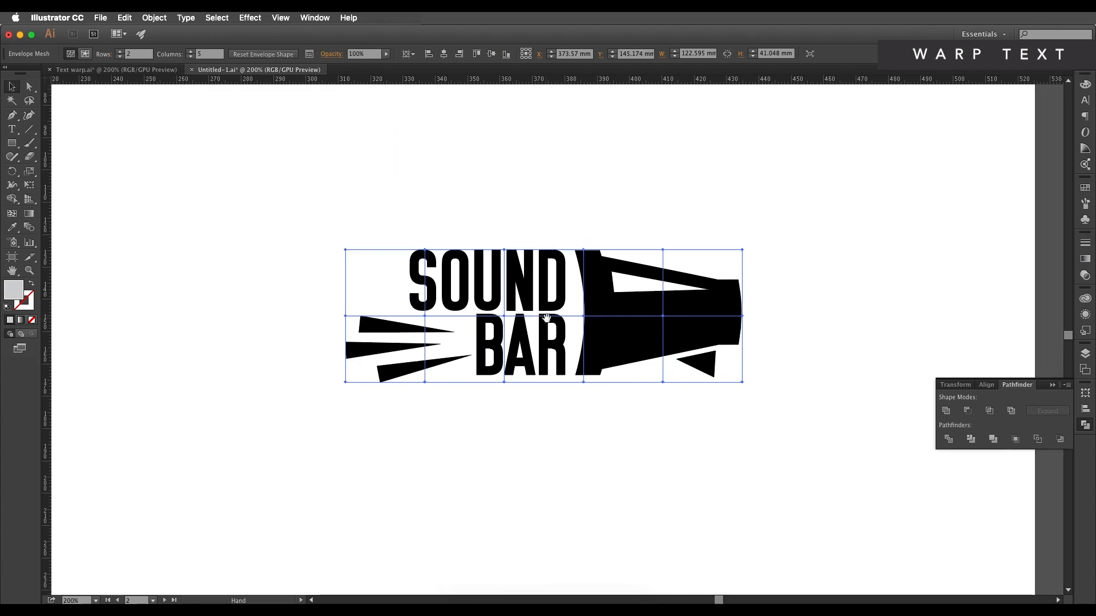
Narrow the logo's right end symmetrically with a Free Transform perspective distortion and compare it with the finished SOUND BAR design.
scroll(553, 320, "down", 1)
scroll(546, 293, "up", 1)
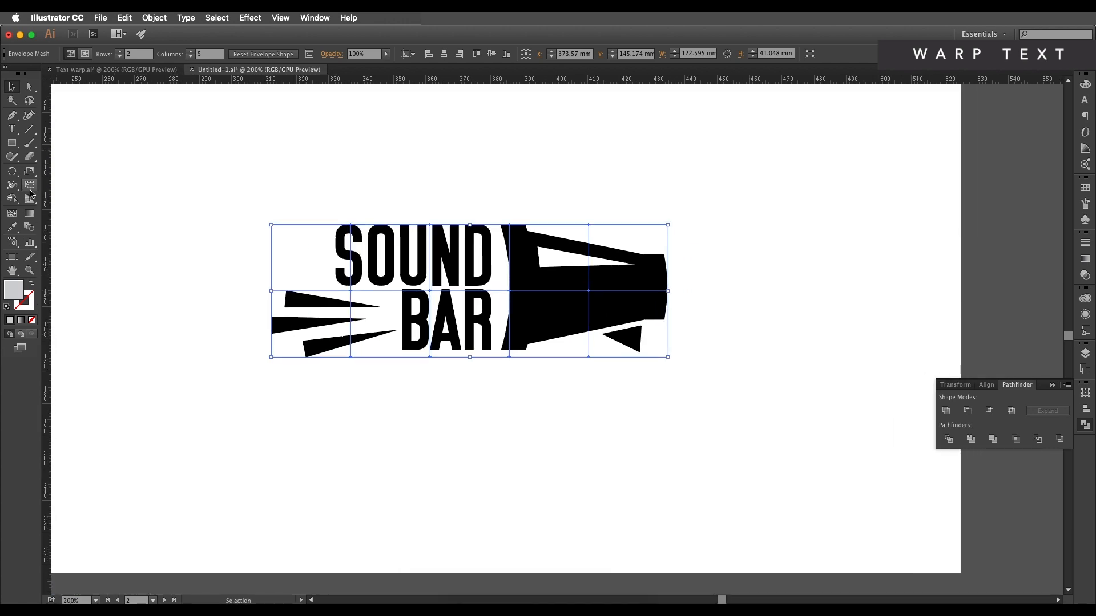
left_click(29, 185)
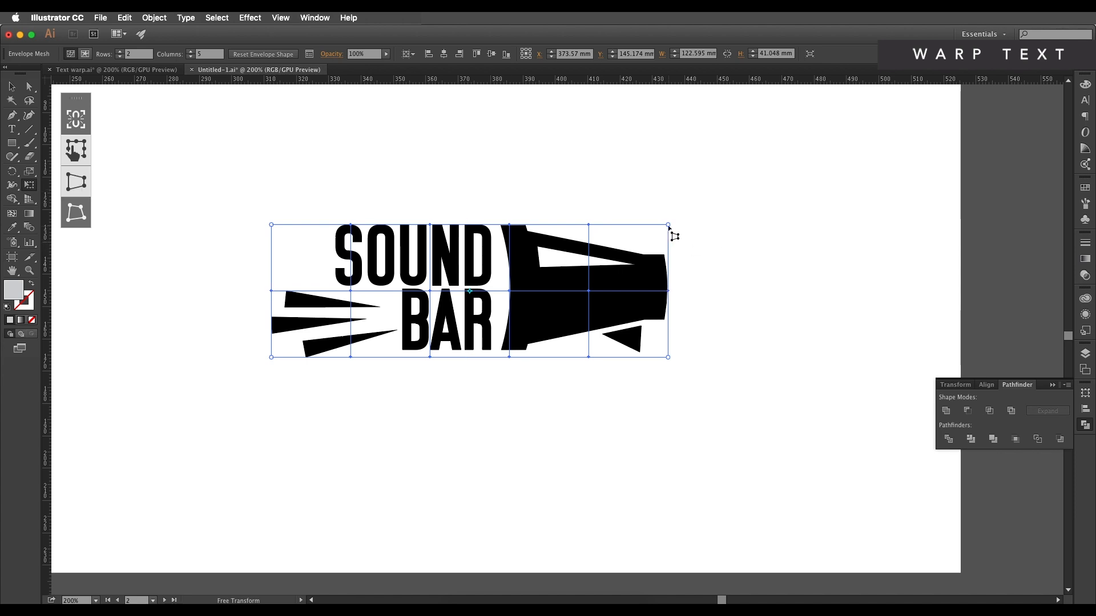
left_click_drag(668, 224, 669, 257)
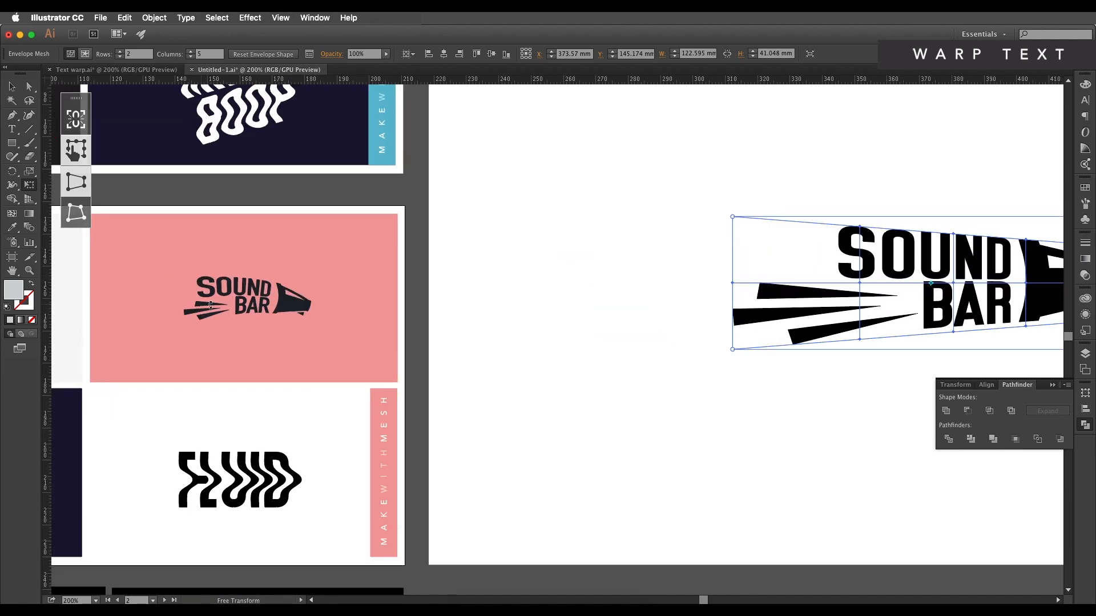
scroll(243, 307, "down", 2)
scroll(673, 280, "up", 1)
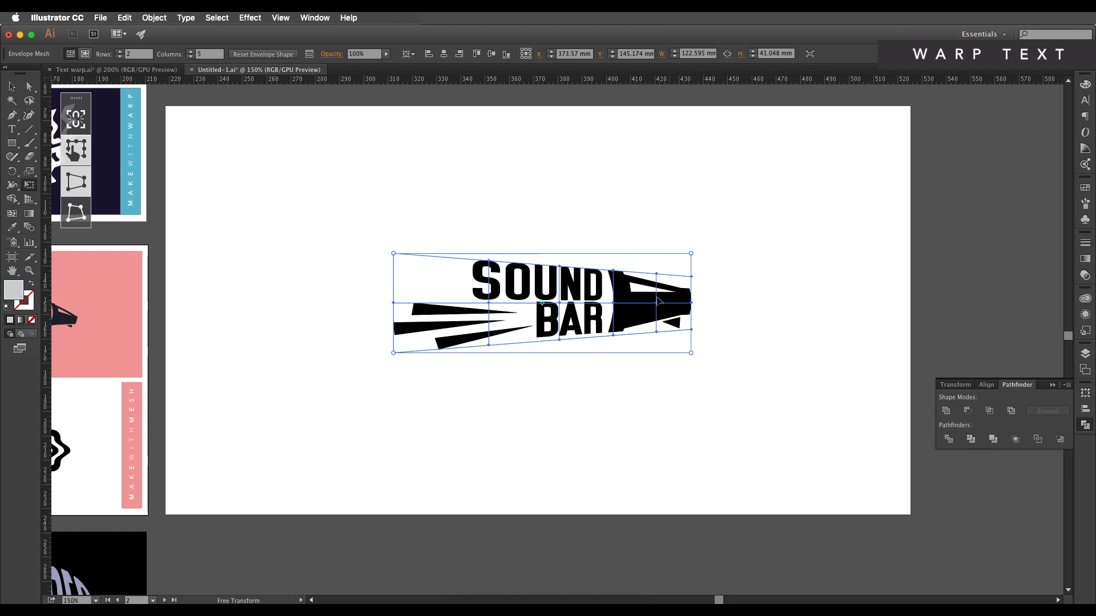
scroll(343, 309, "left", 3)
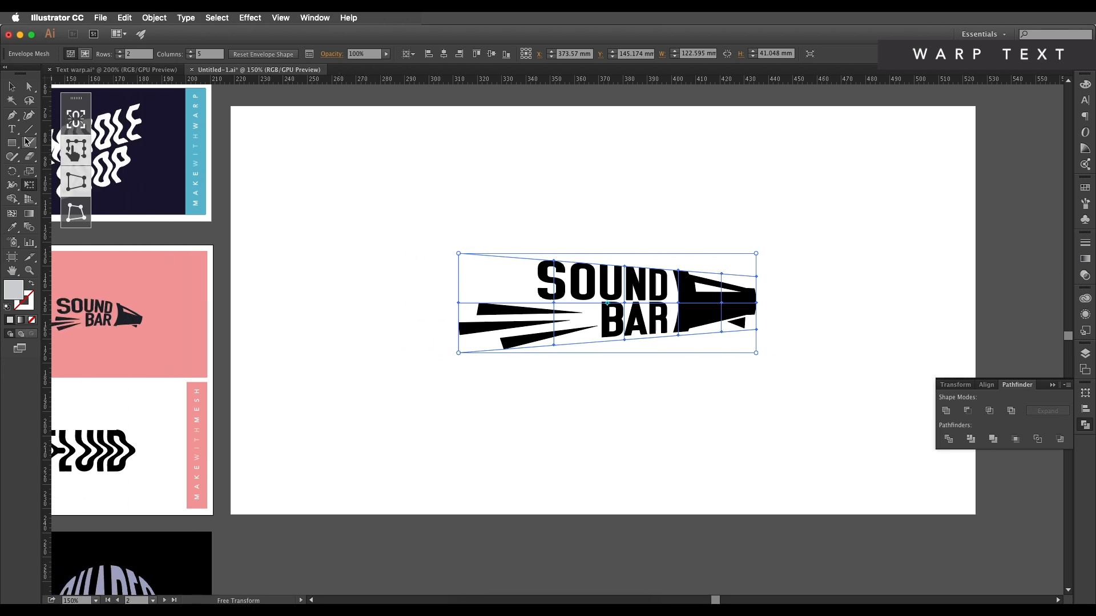
Rotate the mesh points of the three rightmost columns slightly clockwise so the megaphone tilts downward.
left_click(29, 87)
left_click_drag(624, 262, 517, 242)
left_click_drag(696, 350, 565, 220)
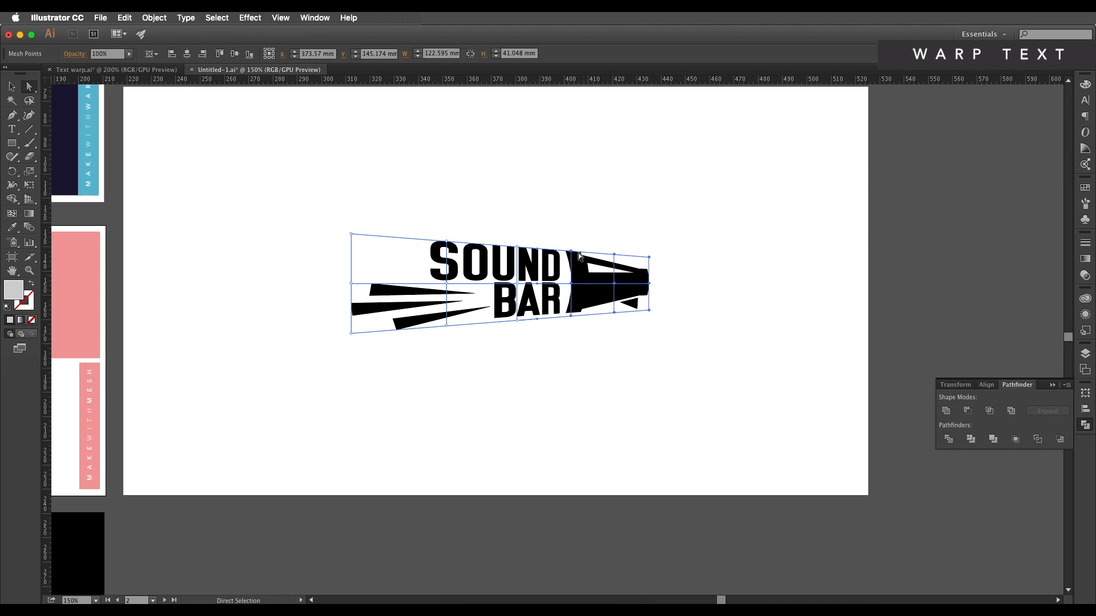
left_click(30, 186)
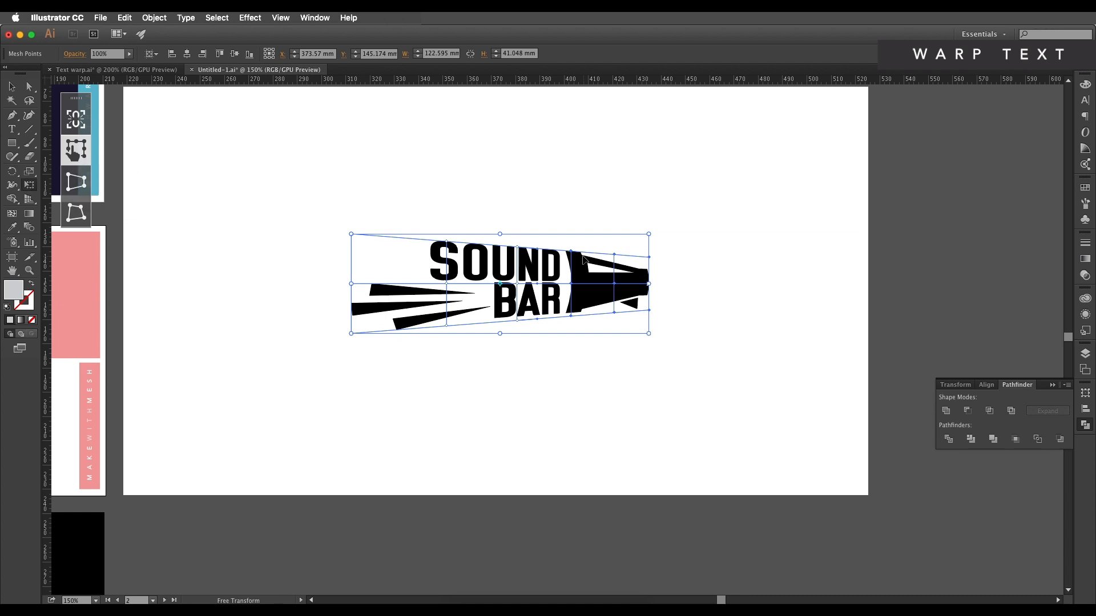
left_click_drag(659, 234, 669, 253)
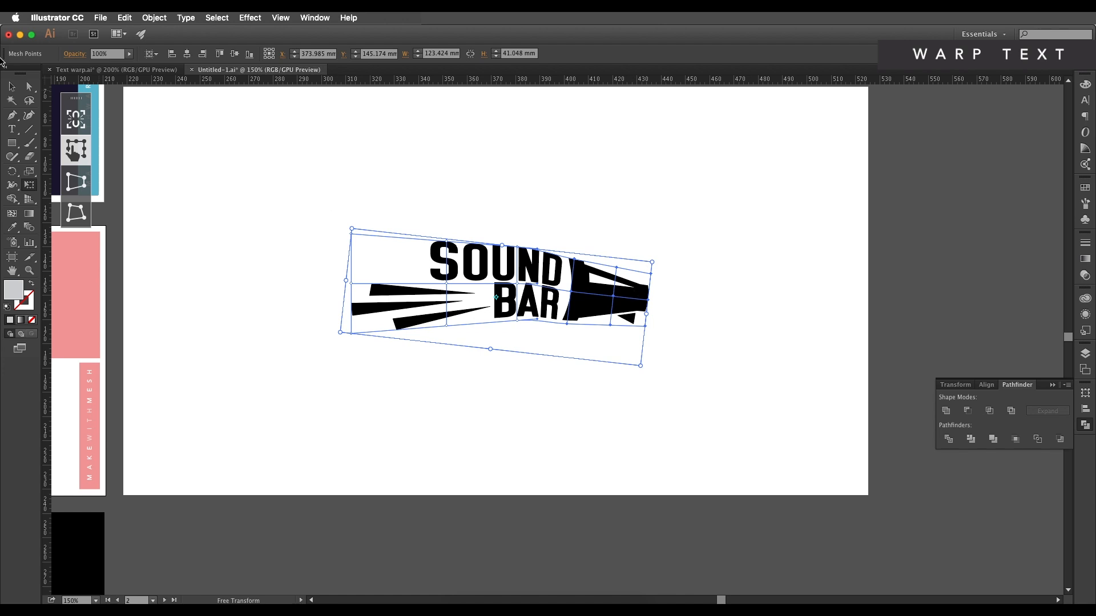
Rotate the last two mesh columns further clockwise, including the outermost right one on its own, to bend the megaphone's end down.
left_click(29, 86)
left_click_drag(684, 368, 597, 245)
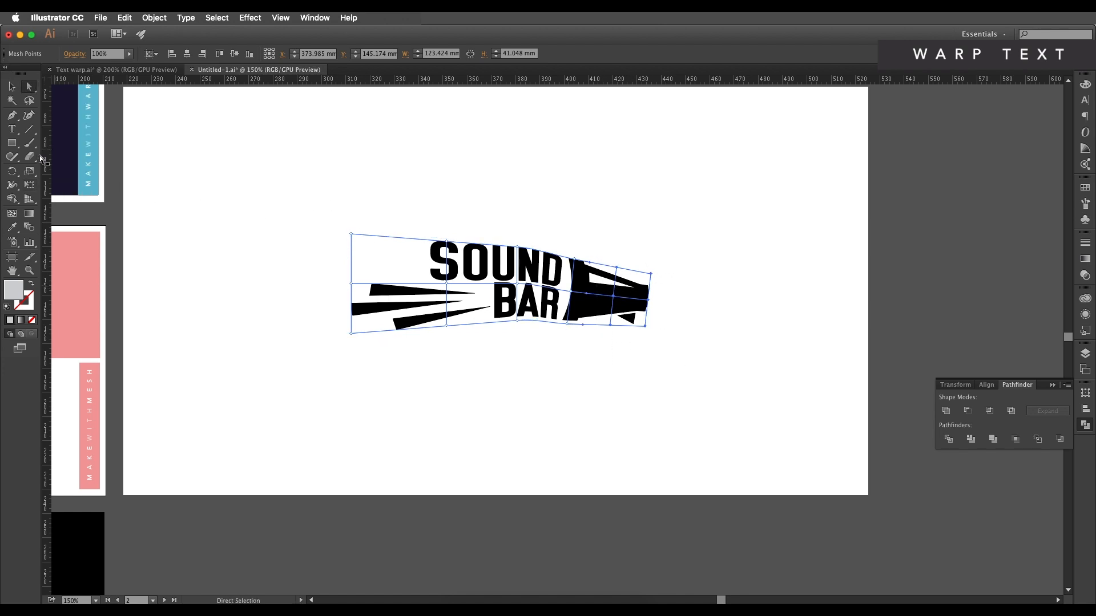
left_click(29, 184)
left_click_drag(667, 258, 668, 271)
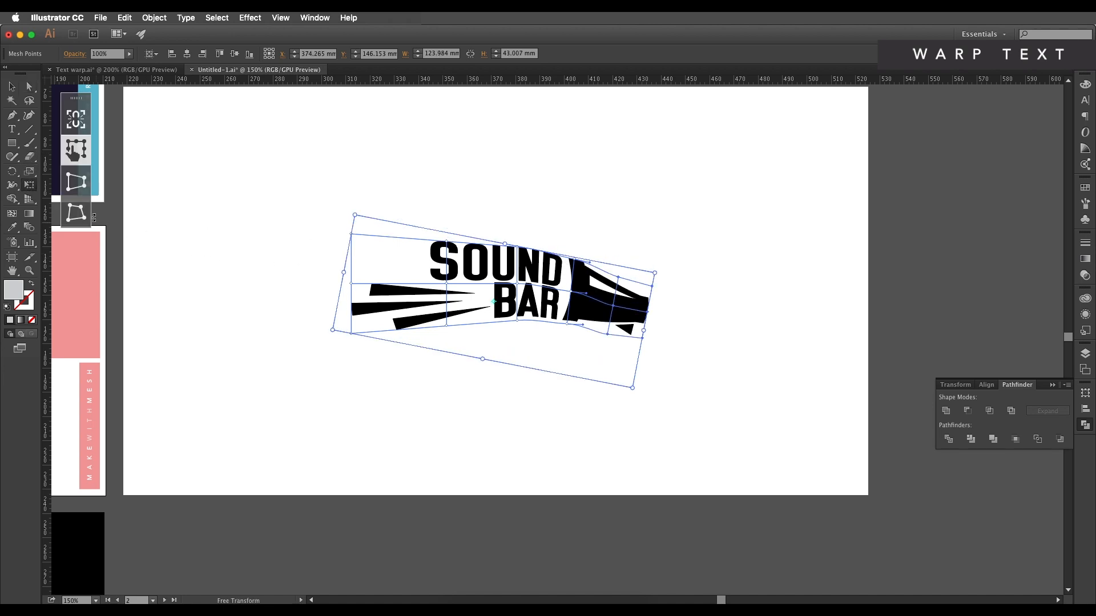
left_click(29, 86)
left_click_drag(718, 387, 668, 279)
left_click(33, 185)
Rotate the two leftmost mesh columns slightly counterclockwise, including the outermost one on its own, to arch the logo's left end down.
key("a")
left_click_drag(262, 194, 441, 376)
left_click(29, 183)
left_click_drag(347, 215, 342, 223)
key("a")
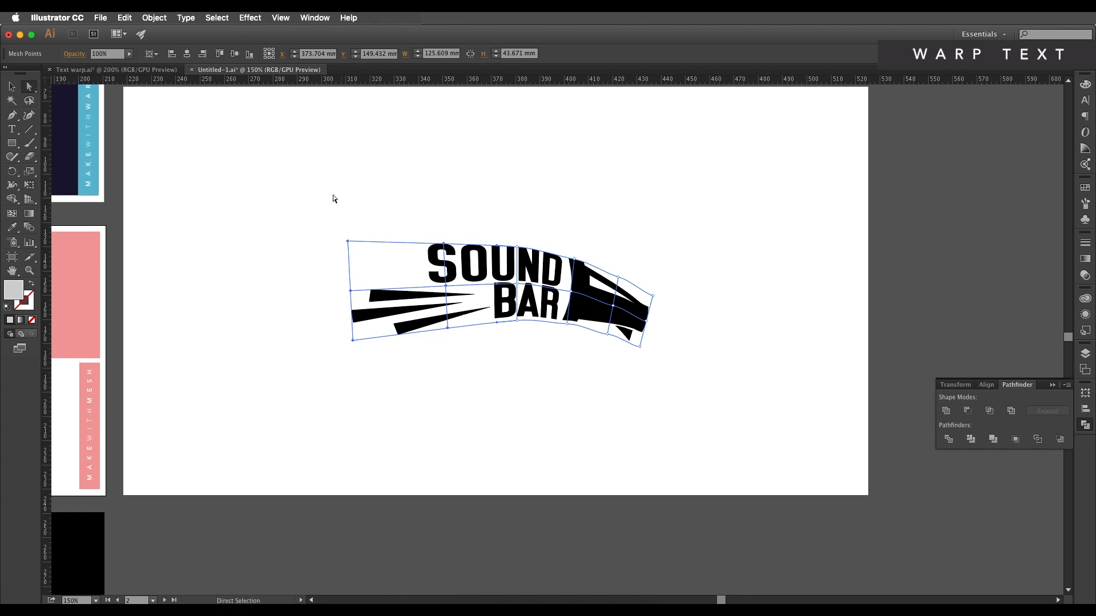
left_click_drag(330, 213, 327, 219)
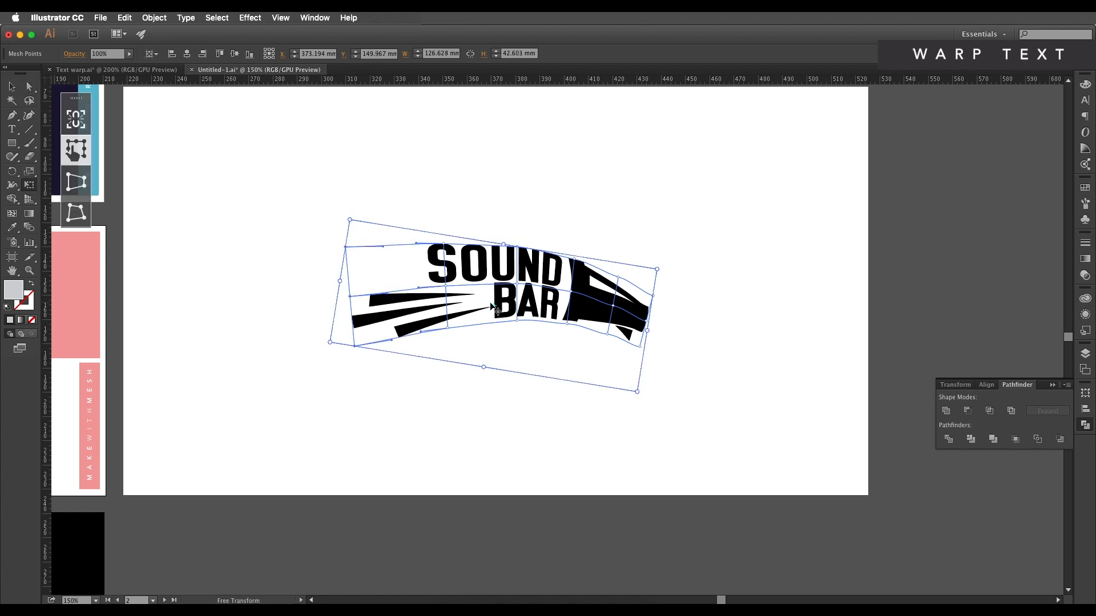
Adjust the mesh point handles around the sound rays to smooth the arch at the logo's left end.
left_click(29, 87)
key("super+plus")
key("super+plus")
left_click(456, 298)
left_click_drag(505, 295, 510, 294)
left_click_drag(340, 313, 339, 309)
left_click(256, 220)
left_click_drag(331, 218, 331, 213)
scroll(330, 217, "down", 2)
left_click(275, 383)
Smooth the mesh curves through the SOUND BAR text and the back of the megaphone by adjusting their point handles.
left_click(462, 347)
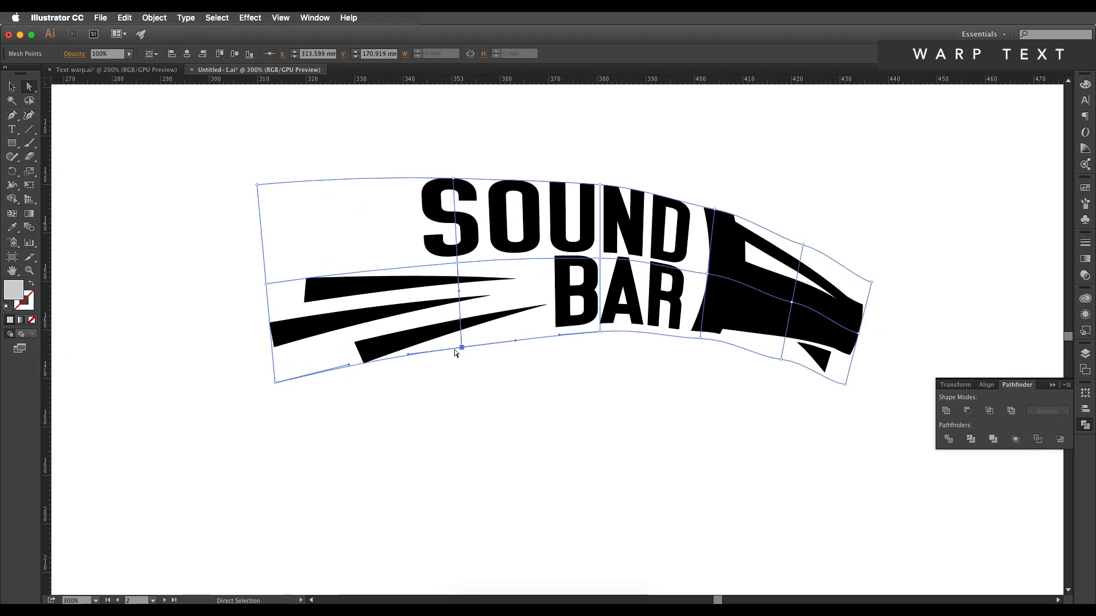
left_click(631, 337)
left_click(600, 259)
left_click_drag(640, 260, 641, 262)
left_click(600, 185)
left_click_drag(641, 186, 684, 200)
left_click(714, 210)
left_click(707, 274)
left_click_drag(739, 279, 739, 280)
left_click(700, 339)
left_click_drag(733, 341, 756, 351)
Adjust the handles of the last two mesh columns to smooth the megaphone's end, and deselect the logo.
left_click(792, 302)
left_click_drag(767, 297, 767, 292)
left_click(804, 245)
left_click(872, 283)
left_click_drag(828, 251, 852, 272)
left_click(858, 334)
left_click_drag(838, 330, 842, 326)
left_click(846, 384)
left_click_drag(822, 381, 822, 378)
left_click(815, 392)
scroll(810, 390, "down", 1)
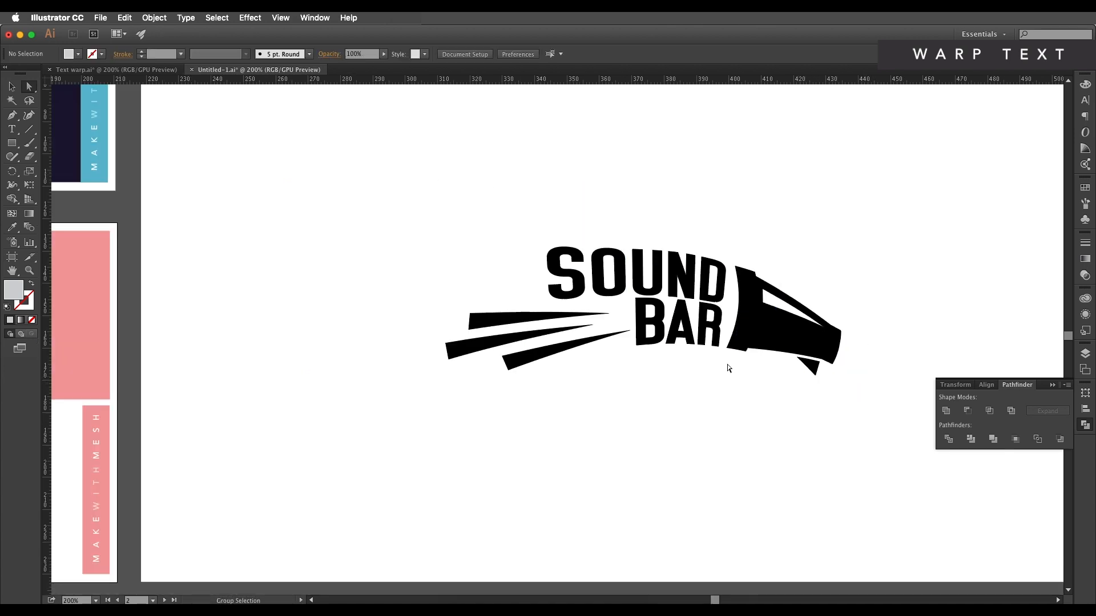
Slightly taper the right end of the whole warped logo with a Free Transform perspective distortion.
left_click(12, 87)
scroll(398, 258, "down", 3)
left_click_drag(486, 336, 558, 361)
scroll(568, 330, "up", 1)
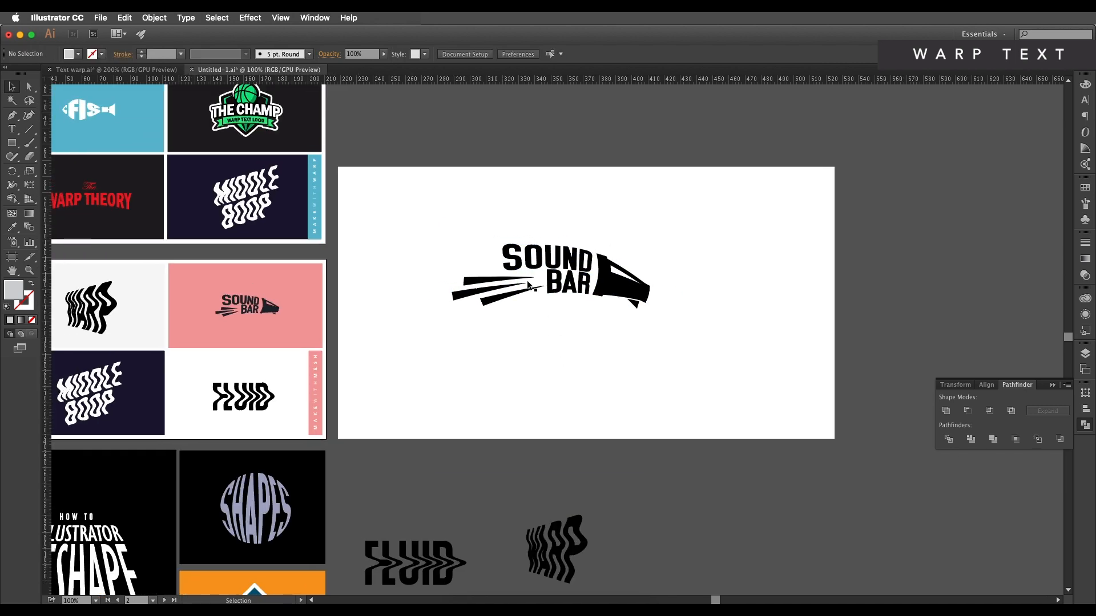
left_click(532, 287)
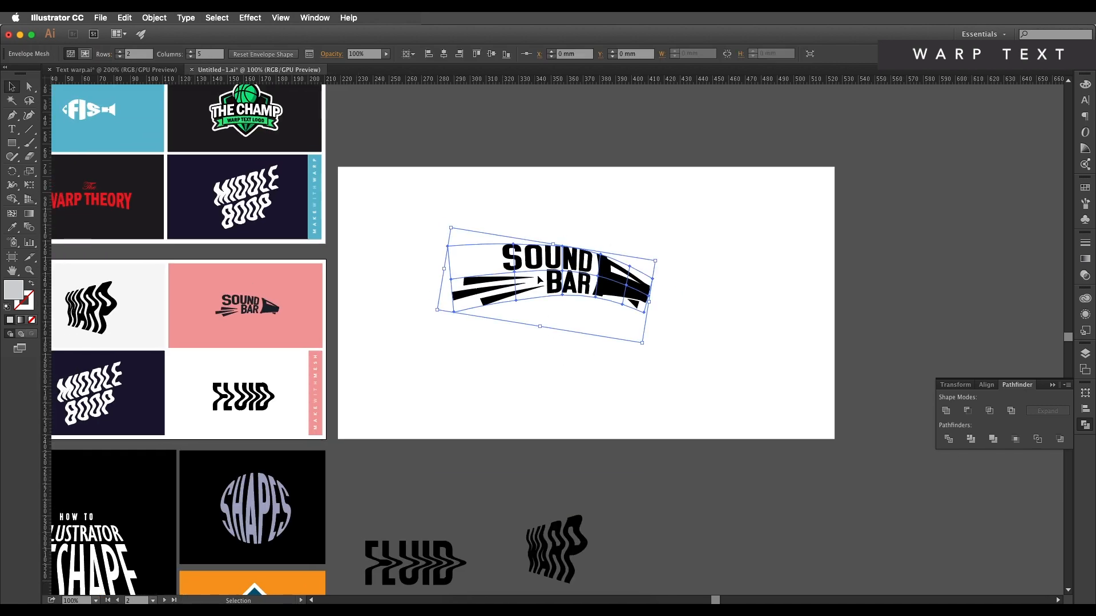
left_click(29, 185)
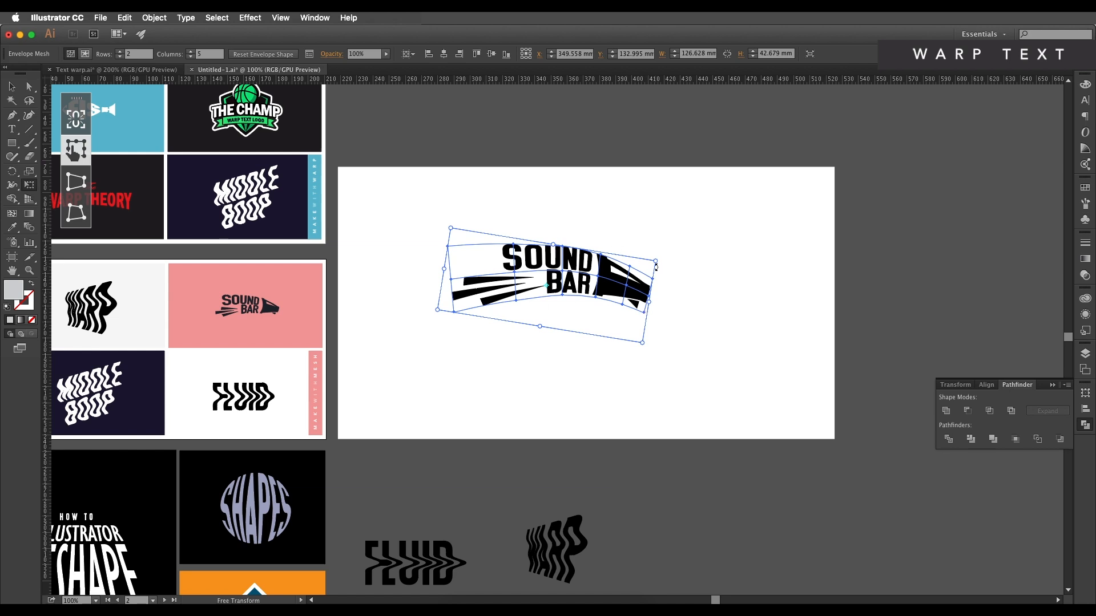
left_click(77, 186)
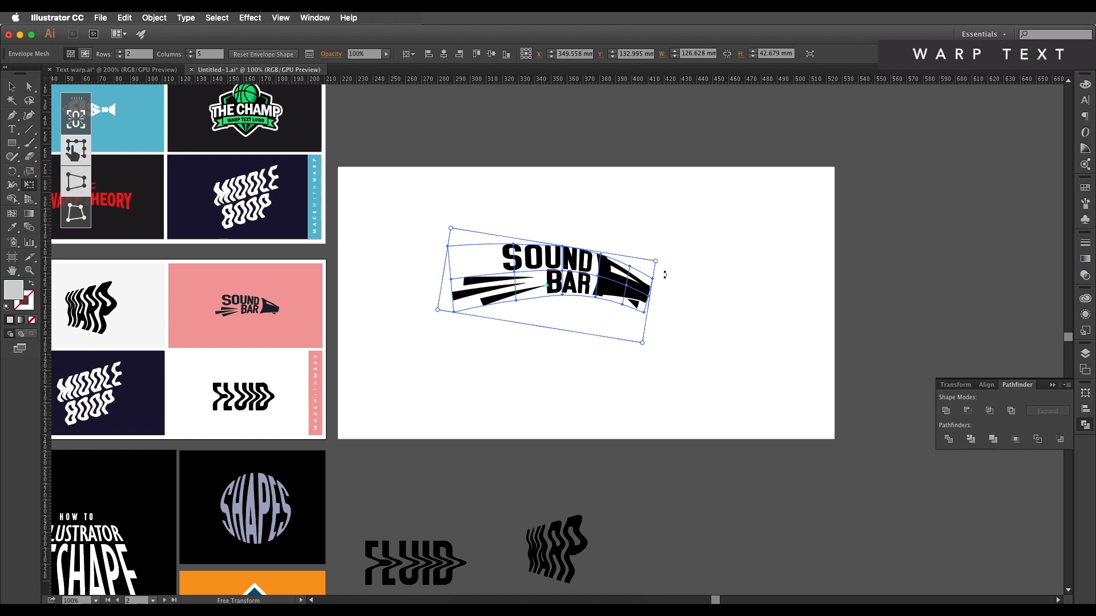
left_click_drag(656, 263, 655, 265)
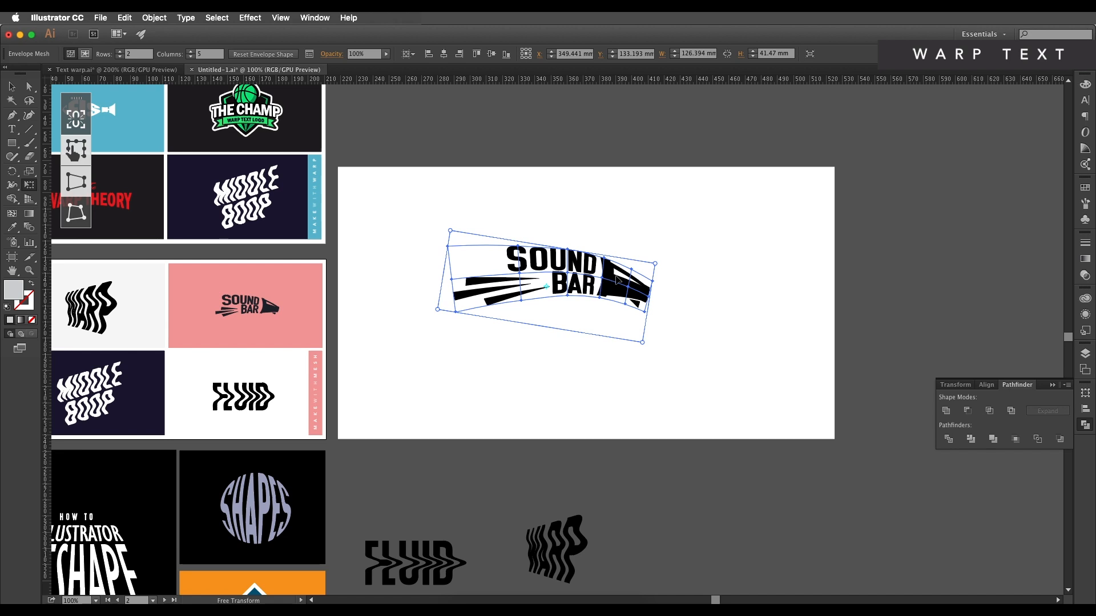
Move the leftmost column of mesh points inward to shorten the sound rays, making the logo about 114.4 mm wide.
left_click(29, 87)
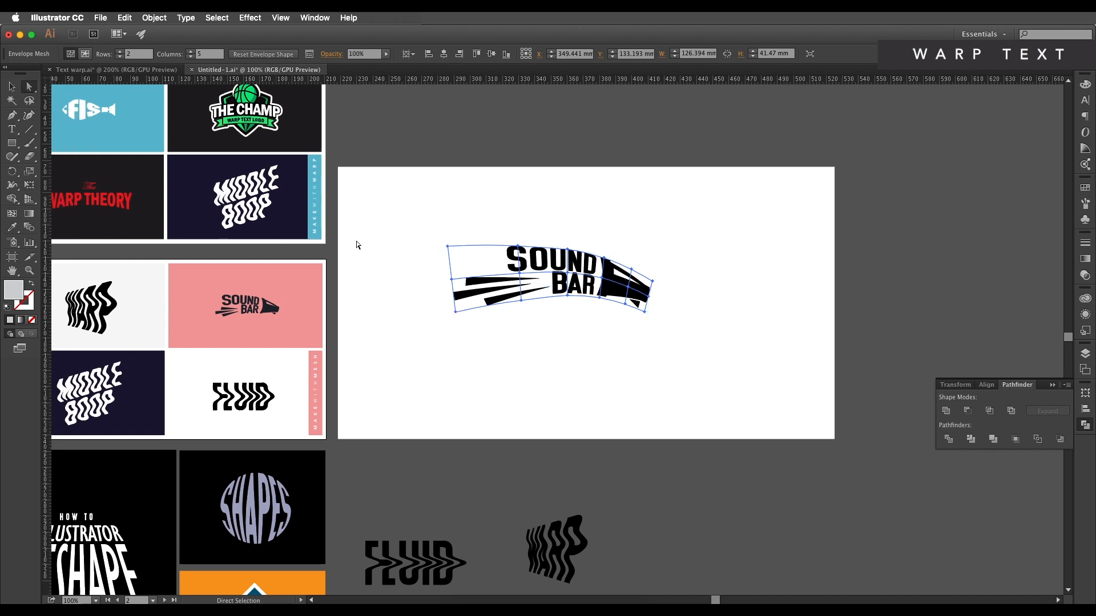
scroll(462, 276, "up", 1)
left_click_drag(408, 208, 468, 365)
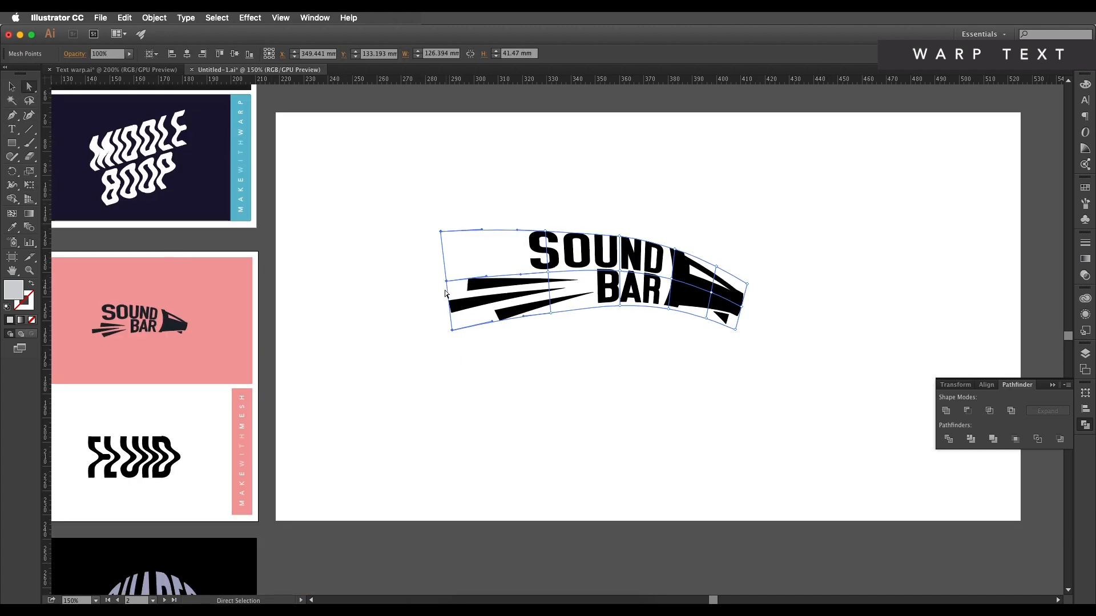
left_click_drag(447, 282, 477, 283)
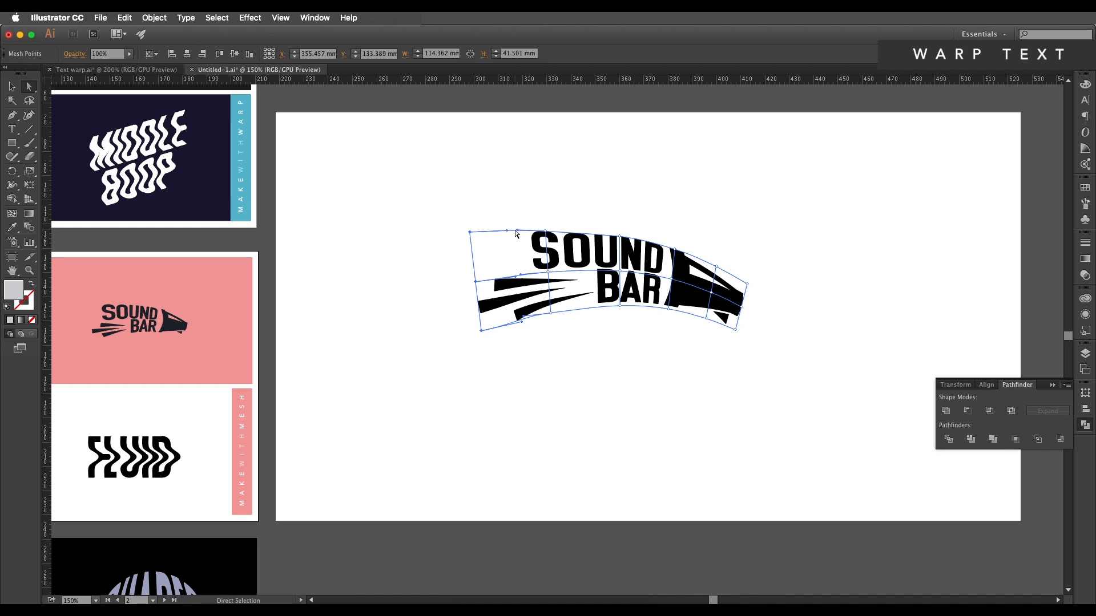
Compare the warped logo with the finished SOUND BAR design and examine the MIDDLE BOOP and FLUID mesh samples.
left_click(11, 86)
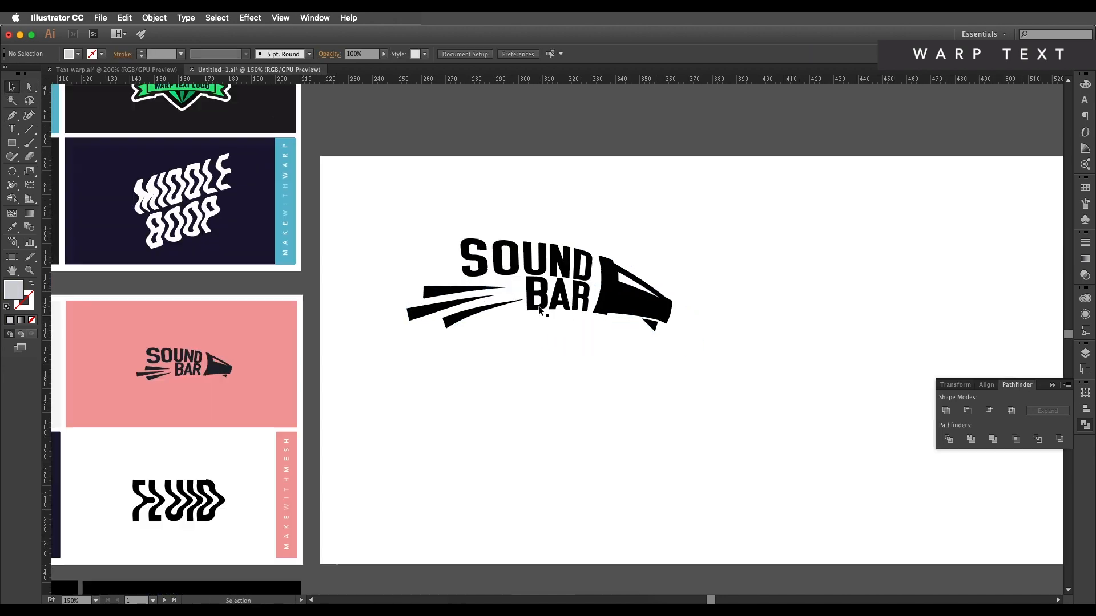
left_click_drag(538, 306, 593, 310)
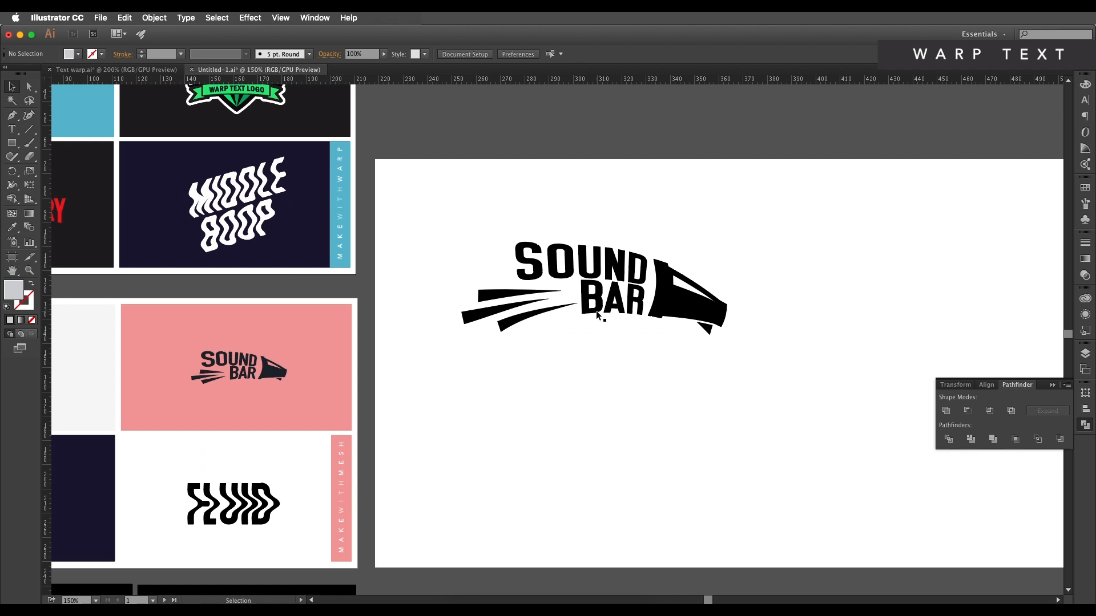
left_click_drag(587, 357, 654, 350)
key("super+minus")
left_click_drag(588, 381, 834, 309)
scroll(506, 365, "up", 2)
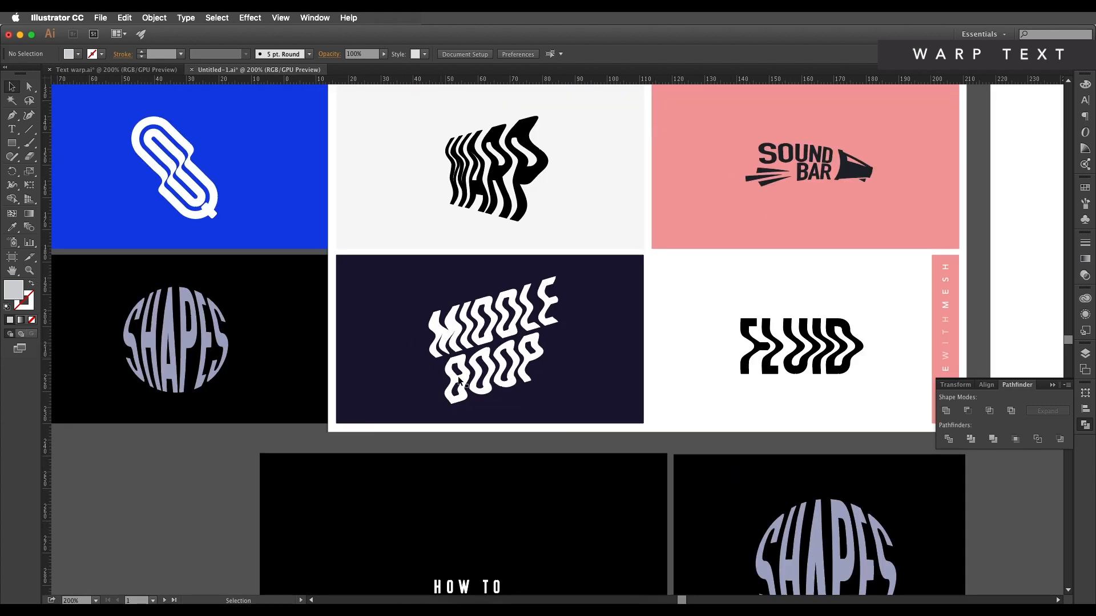
left_click_drag(611, 351, 386, 362)
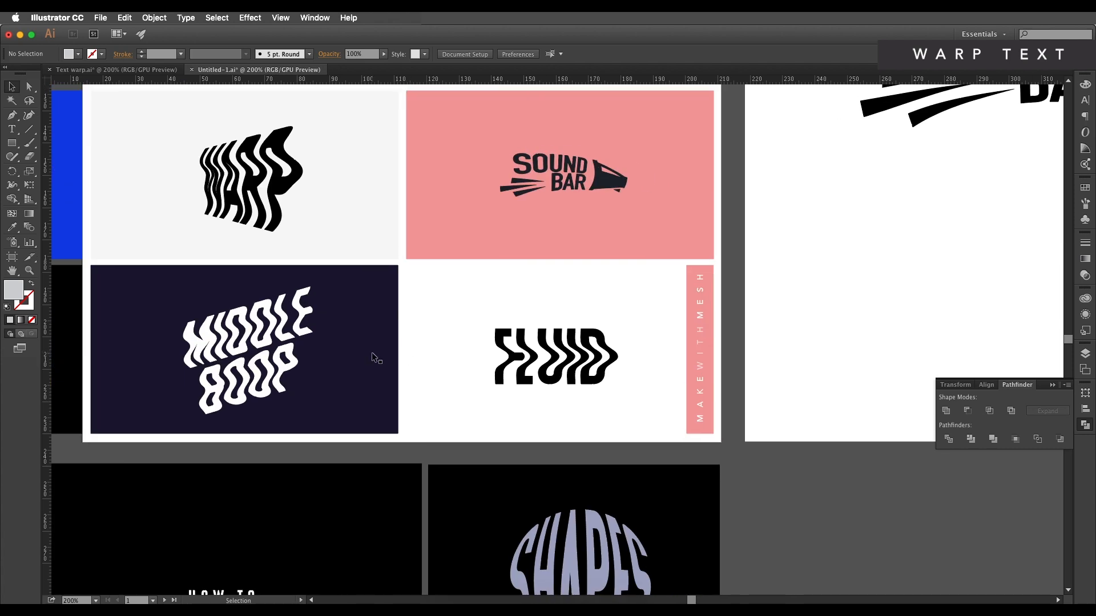
left_click_drag(593, 306, 502, 321)
scroll(531, 323, "down", 1)
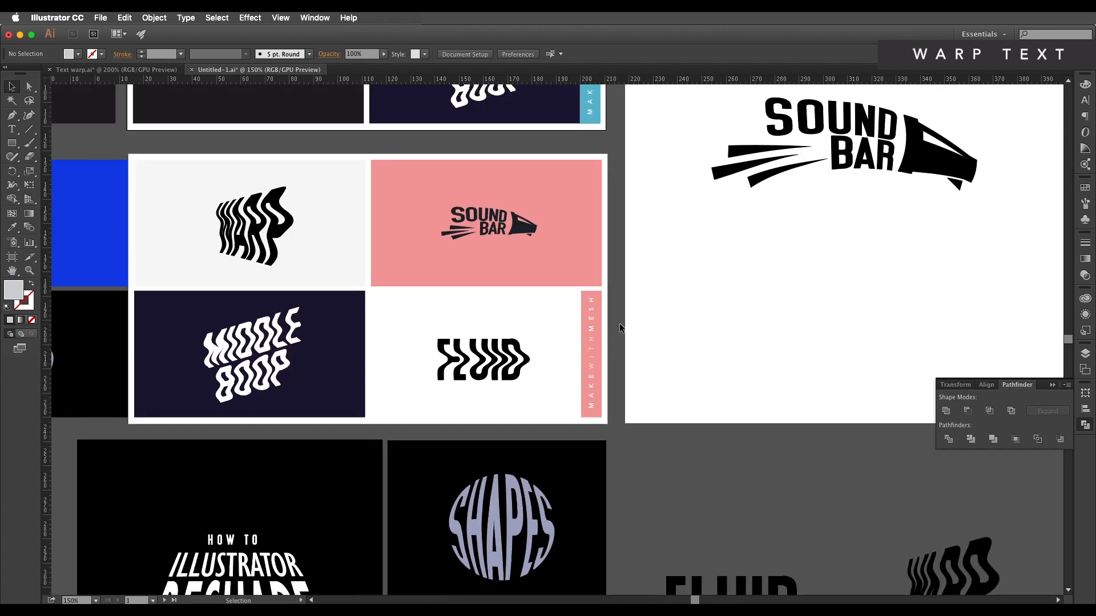
Move the warped SOUND BAR logo off the artboard to the empty area right of the WARP text.
left_click_drag(778, 244, 539, 281)
scroll(556, 277, "down", 2)
left_click_drag(600, 243, 844, 461)
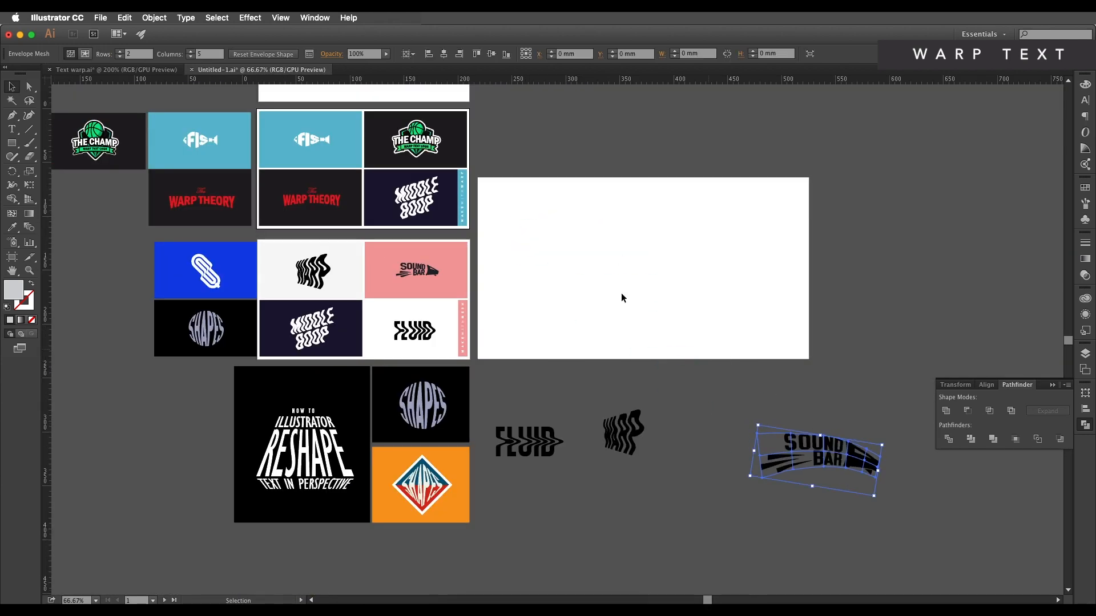
Add the two-line text "MIDDLE BOOP" to the empty artboard in the Leg Hug font.
scroll(591, 275, "up", 1)
left_click_drag(590, 277, 592, 290)
left_click(593, 285)
key("t")
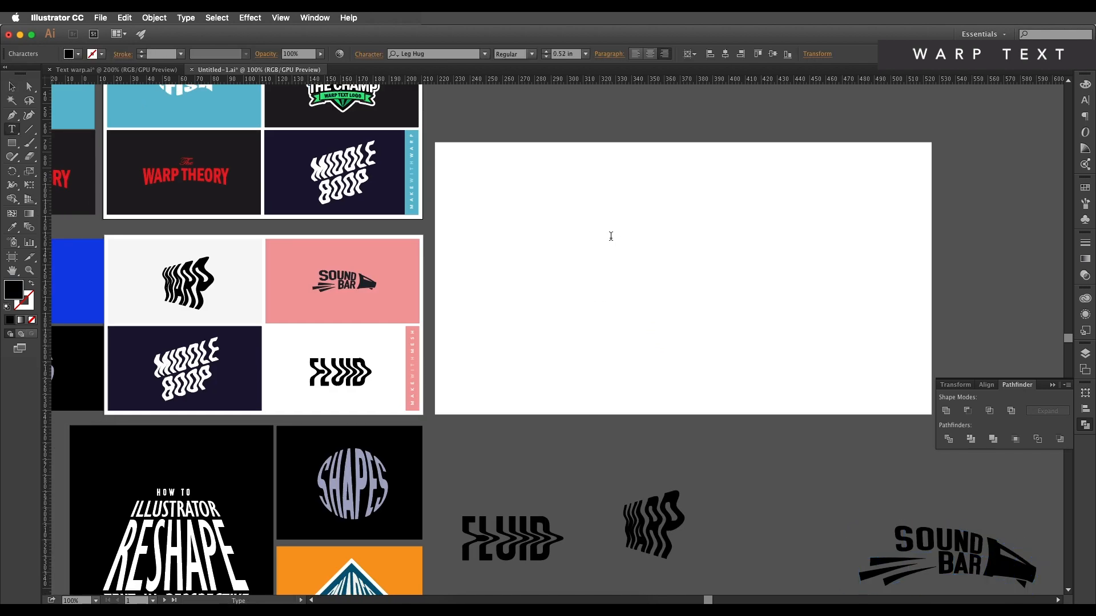
left_click(611, 234)
type("MIDDLE")
key("Return")
type("BOOP")
left_click(12, 87)
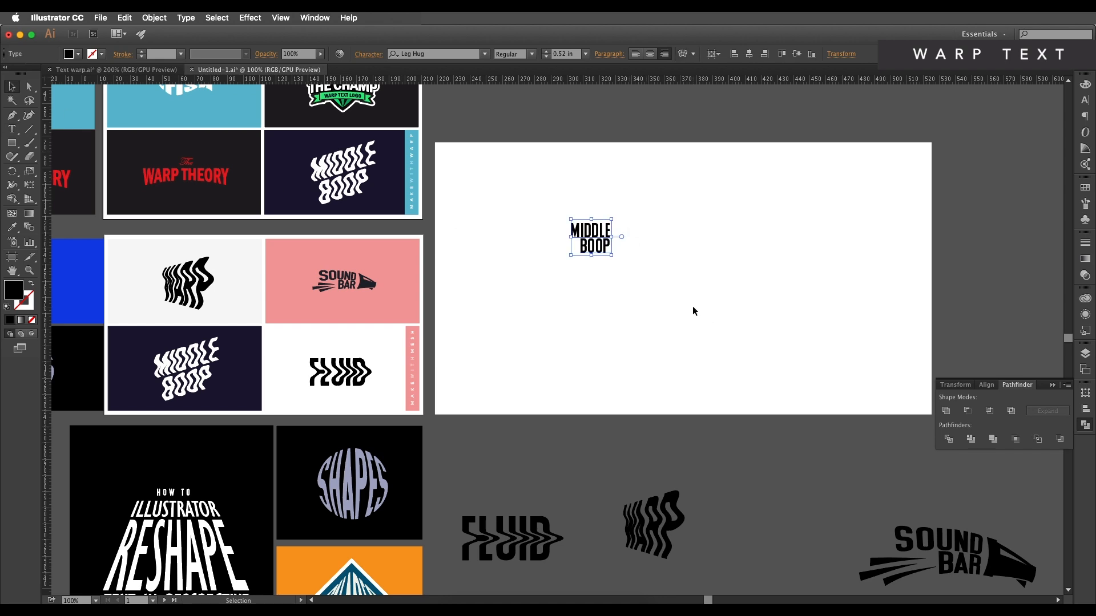
Center-align the MIDDLE BOOP text, enlarge it to about 2.884 in, and position it in the middle of the artboard.
scroll(693, 306, "up", 2)
left_click(650, 56)
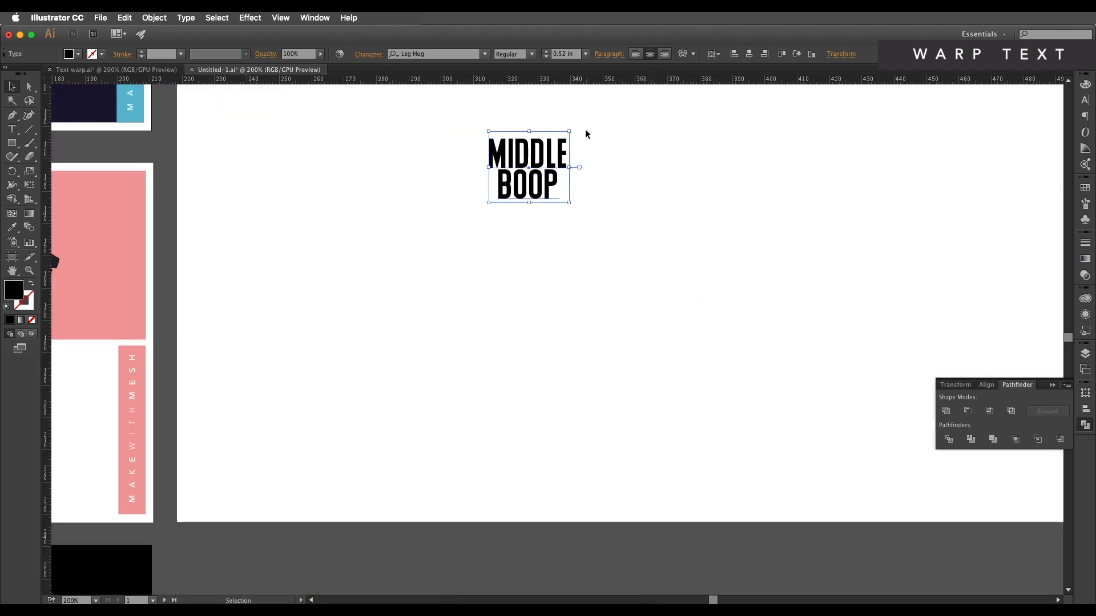
scroll(563, 197, "down", 1)
left_click_drag(567, 203, 733, 322)
scroll(718, 313, "down", 2)
left_click_drag(684, 296, 733, 319)
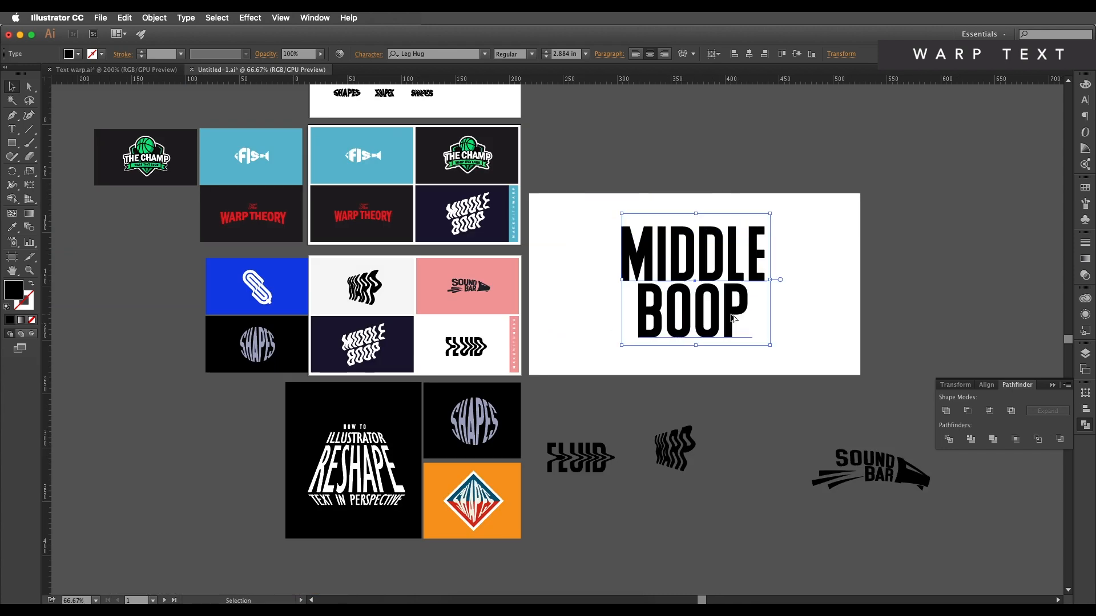
scroll(719, 303, "up", 1)
Start an Envelope Distort Make with Mesh on the MIDDLE BOOP text with preview on, and set 6 rows.
left_click(154, 18)
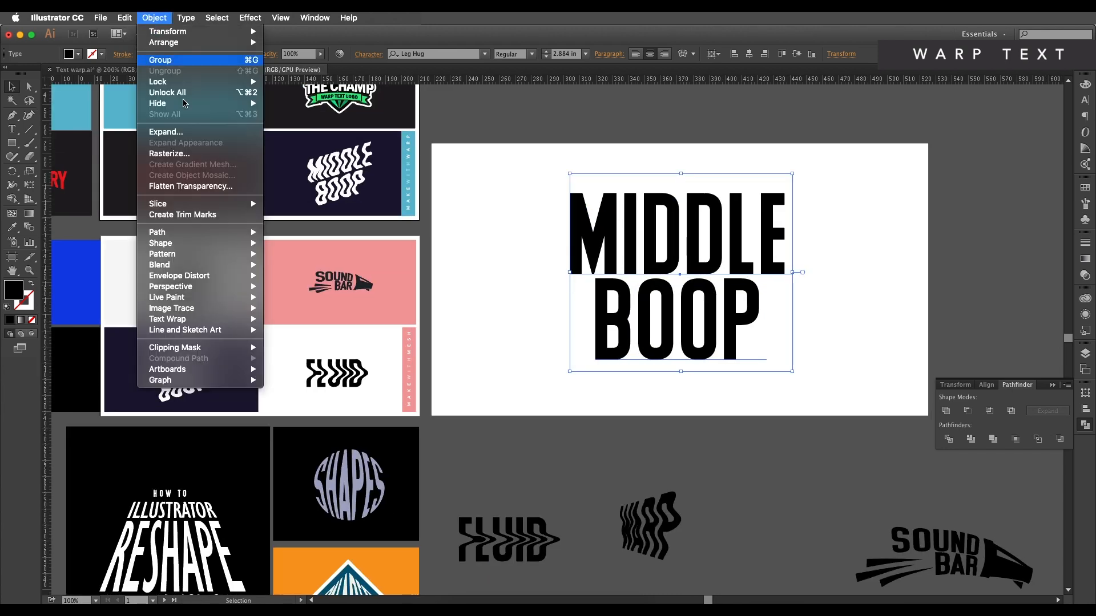
mouse_move(240, 275)
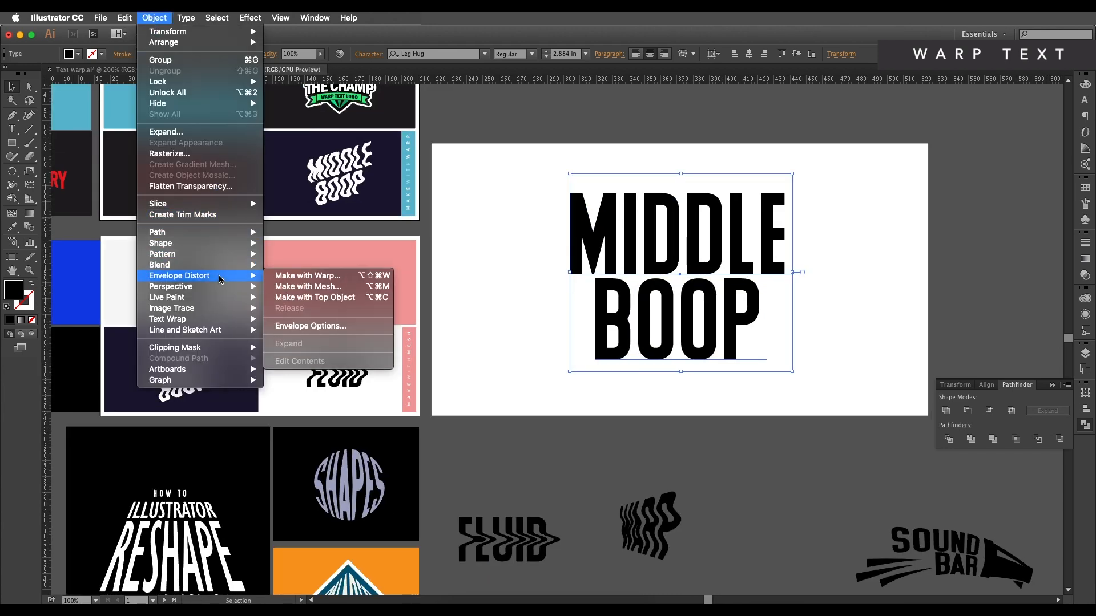
left_click(302, 287)
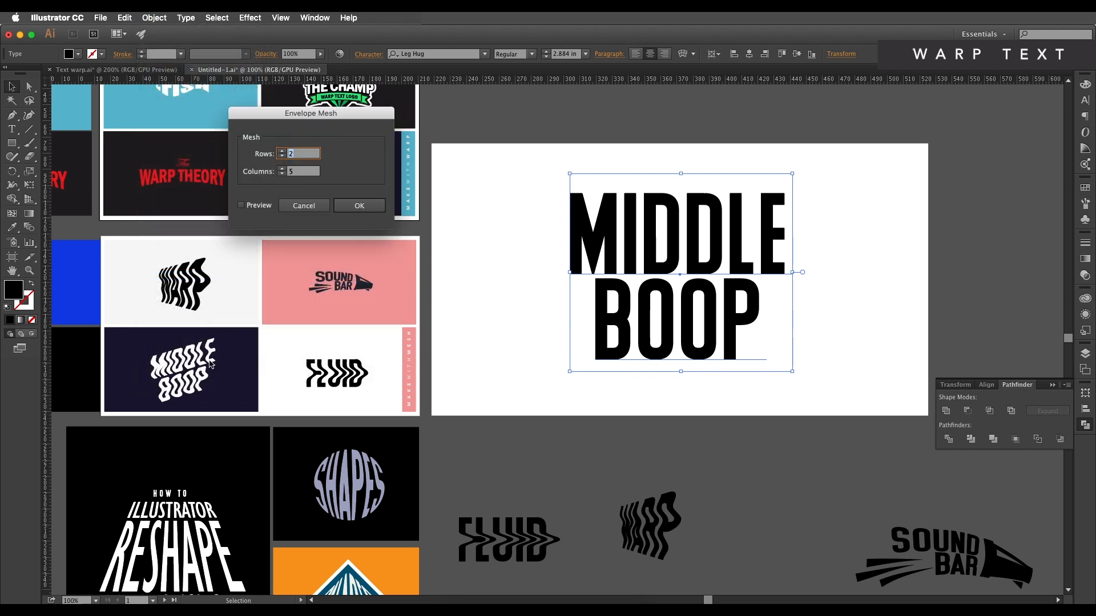
left_click(241, 205)
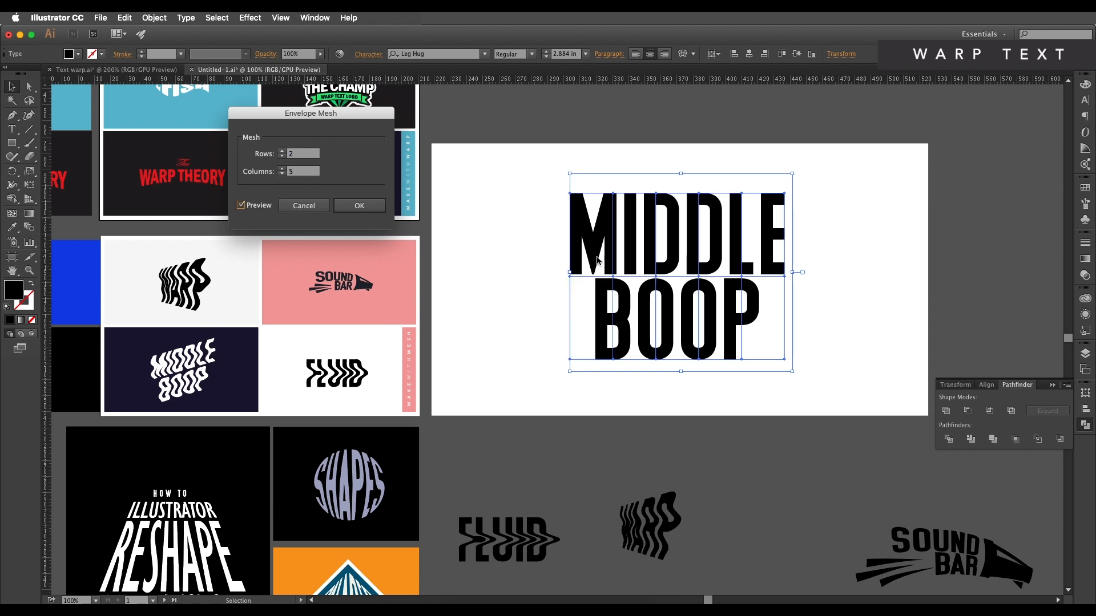
left_click(283, 152)
left_click(282, 152)
left_click(282, 152)
left_click(283, 152)
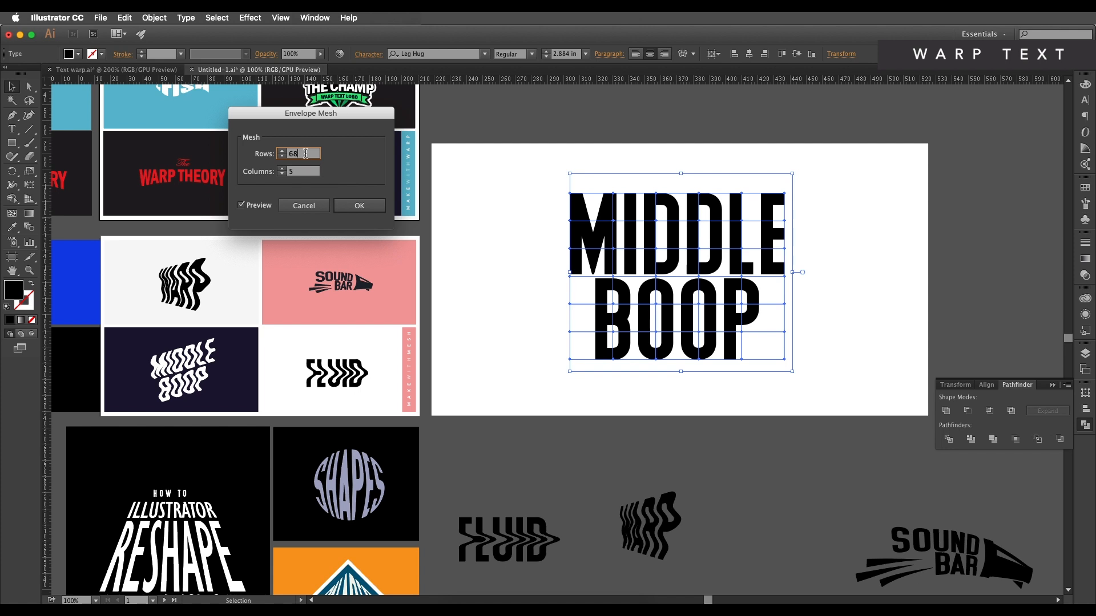
Set the envelope mesh to 8 rows and 1 column, and apply it to the MIDDLE BOOP text.
left_click(282, 174)
left_click(282, 174)
left_click(282, 174)
left_click(282, 174)
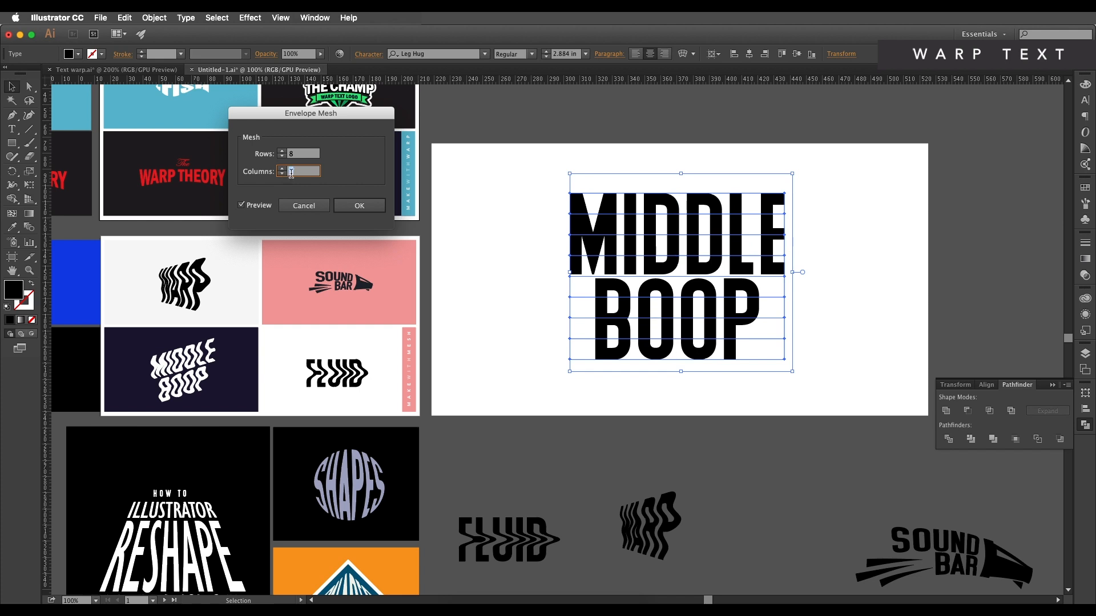
left_click(359, 205)
scroll(681, 294, "up", 1)
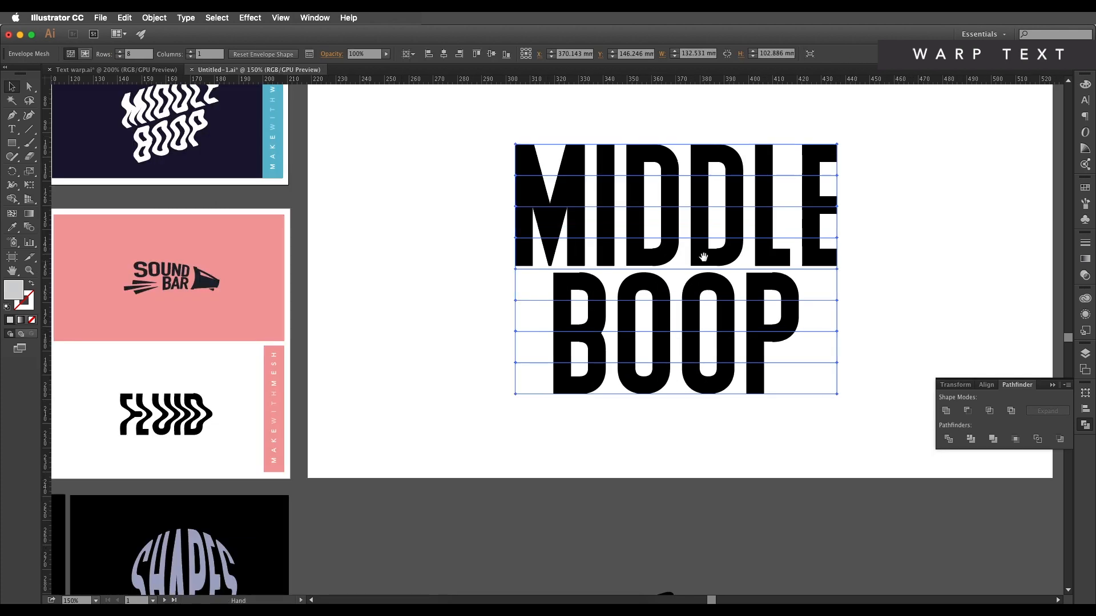
scroll(681, 294, "down", 2)
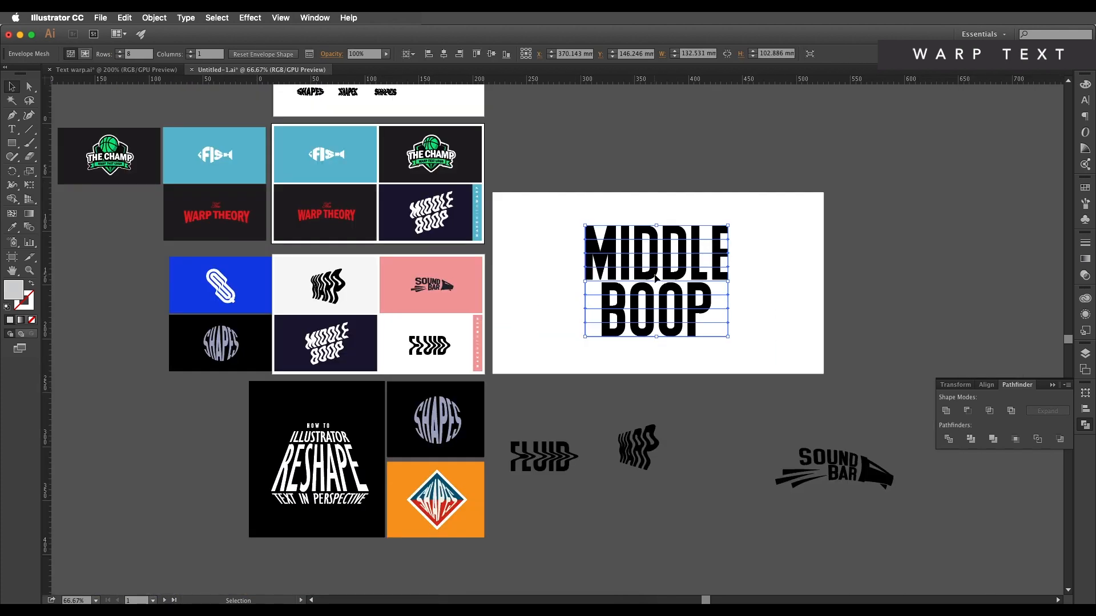
Shift the second horizontal line of the MIDDLE BOOP mesh points left and the third line right.
scroll(650, 274, "up", 2)
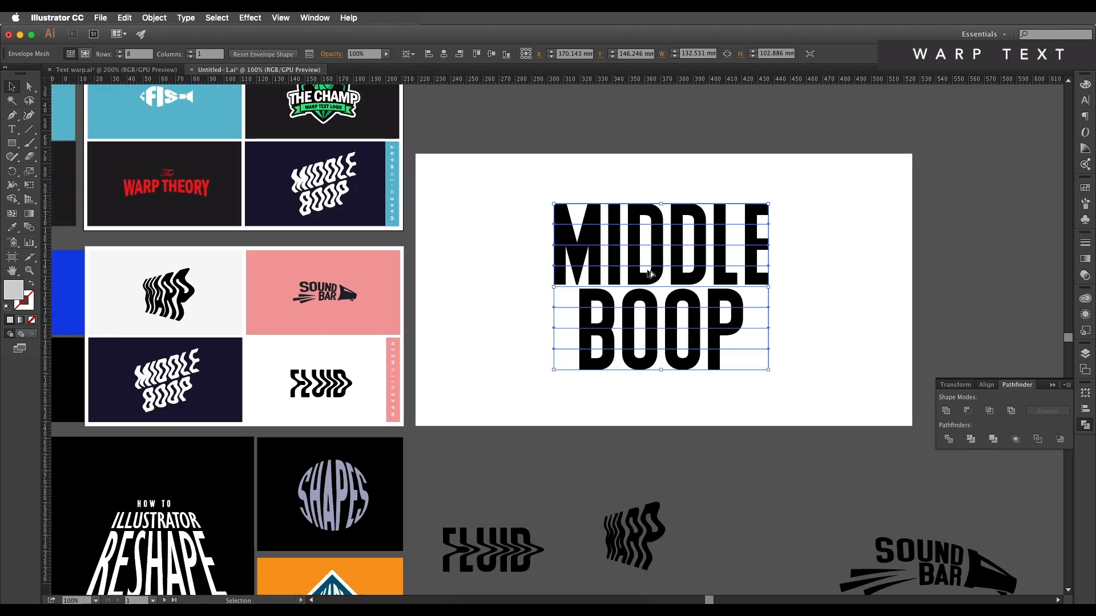
left_click_drag(650, 274, 791, 262)
scroll(790, 262, "down", 1)
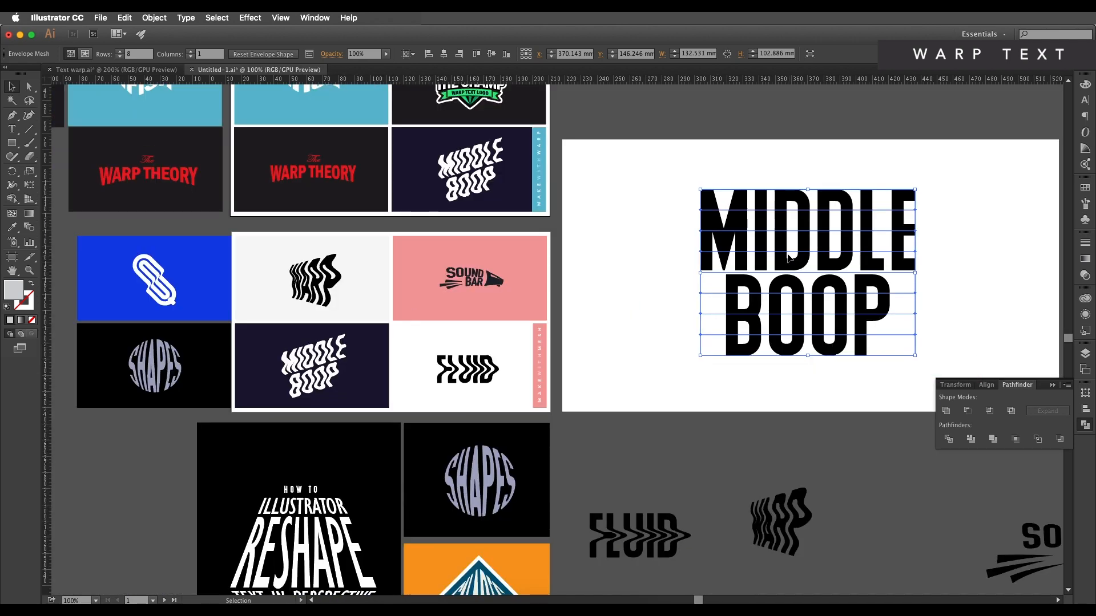
left_click(29, 86)
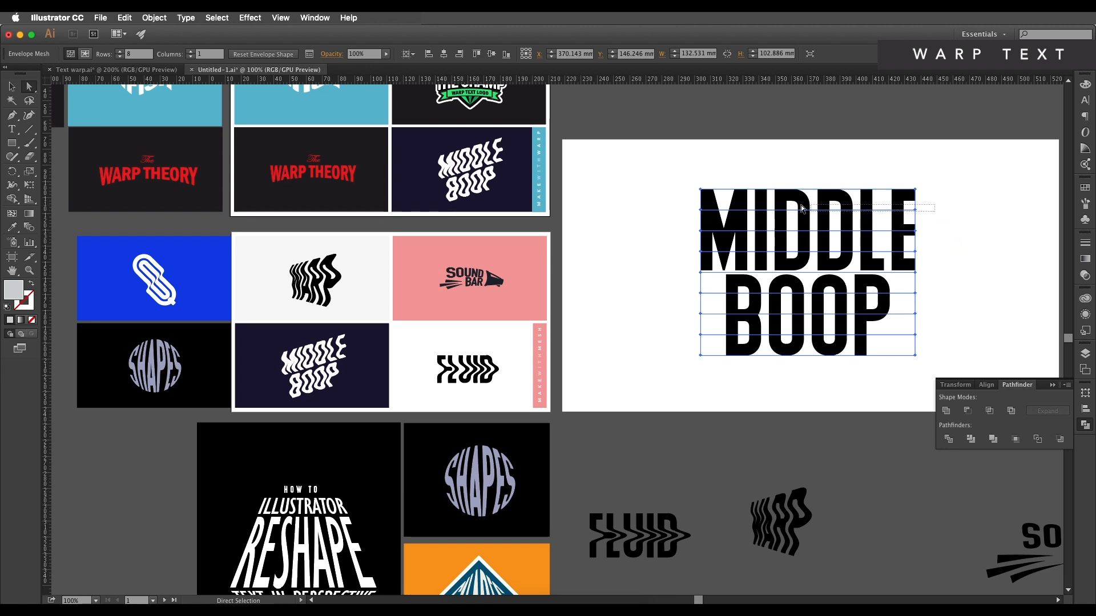
left_click(700, 211)
key("shift+Left")
key("Left")
left_click_drag(686, 225, 947, 232)
key("shift+Right")
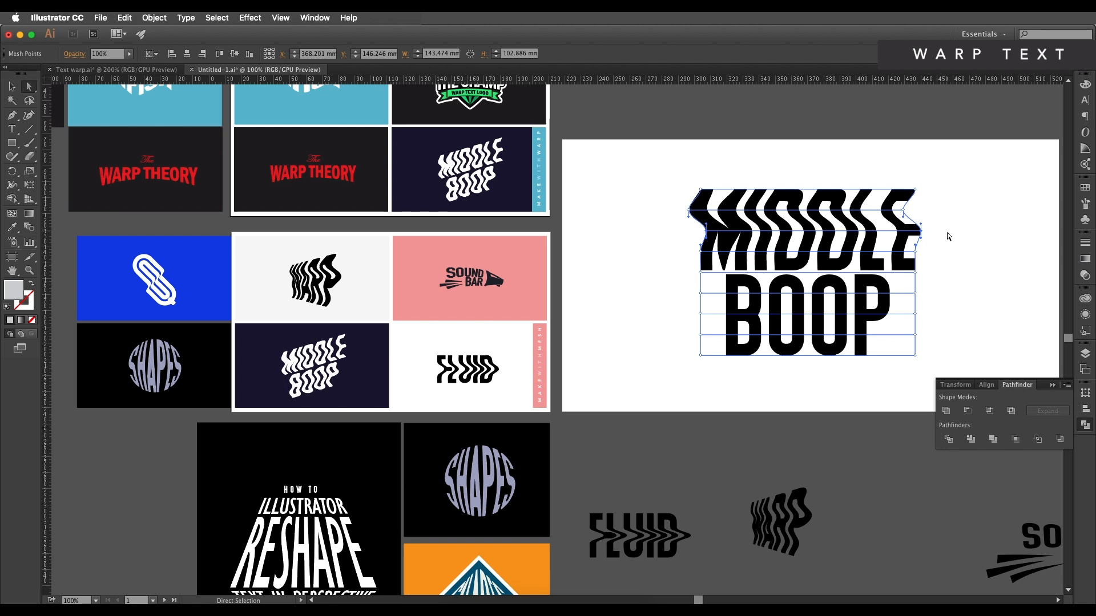
Offset the fourth through eighth horizontal mesh lines alternately left and right to continue the wave through both words.
left_click_drag(751, 261, 996, 264)
key("shift+Left")
key("shift+Left")
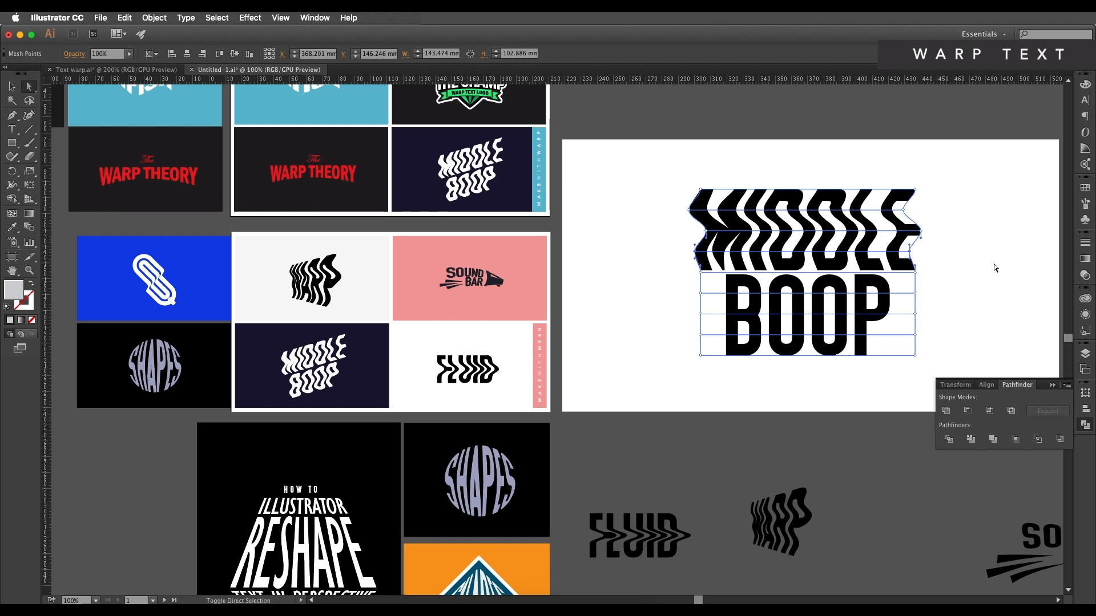
left_click_drag(692, 268, 925, 328)
key("shift+Right")
key("shift+Left")
key("shift+Left")
key("shift+Right")
key("shift+Left")
key("shift+Left")
key("shift+Left")
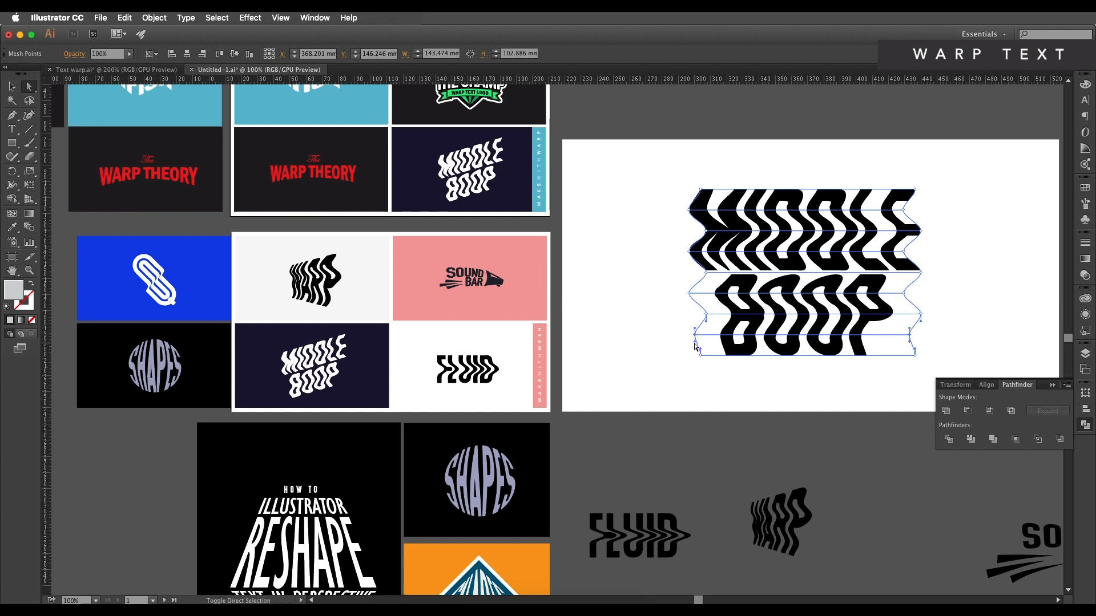
Shift the bottom line of mesh points right to complete the wave, and inspect the letter shapes.
left_click_drag(691, 349, 924, 372)
key("shift+Right")
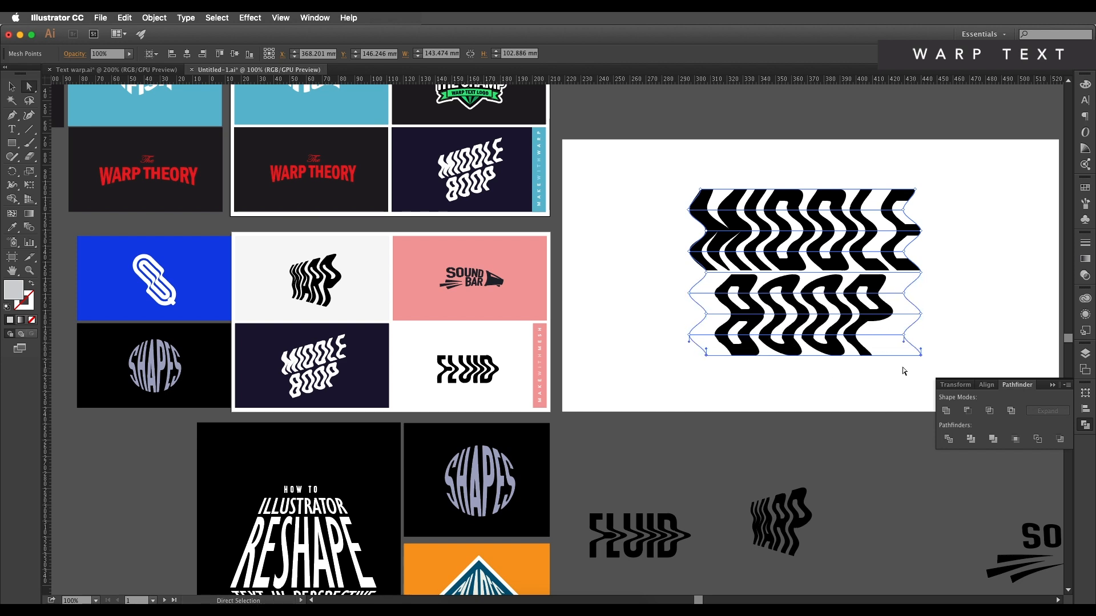
left_click_drag(854, 329, 744, 331)
scroll(749, 298, "up", 1)
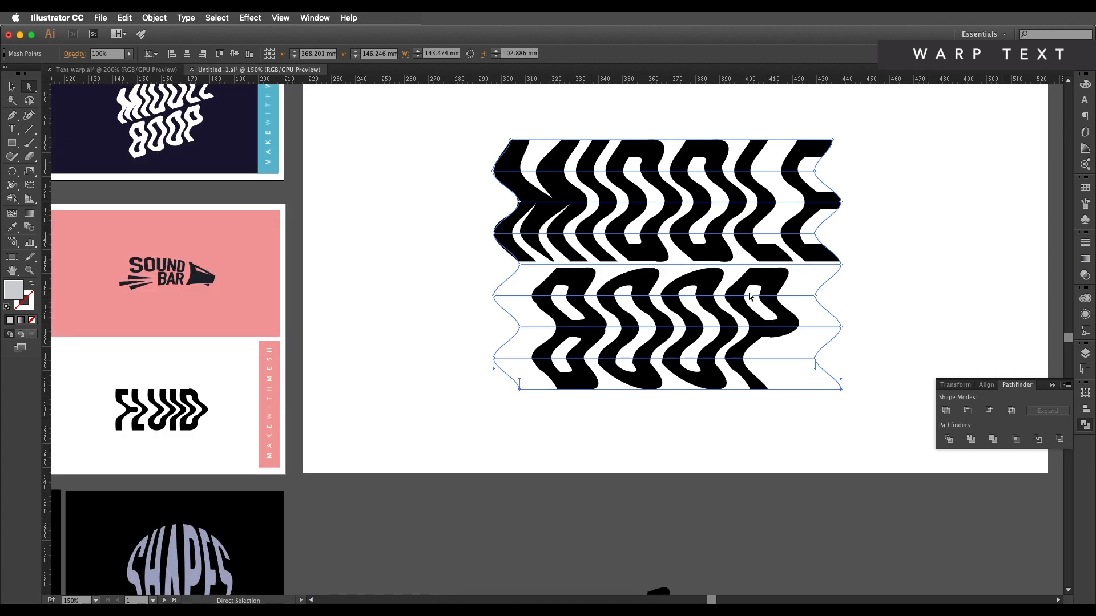
scroll(748, 298, "up", 4)
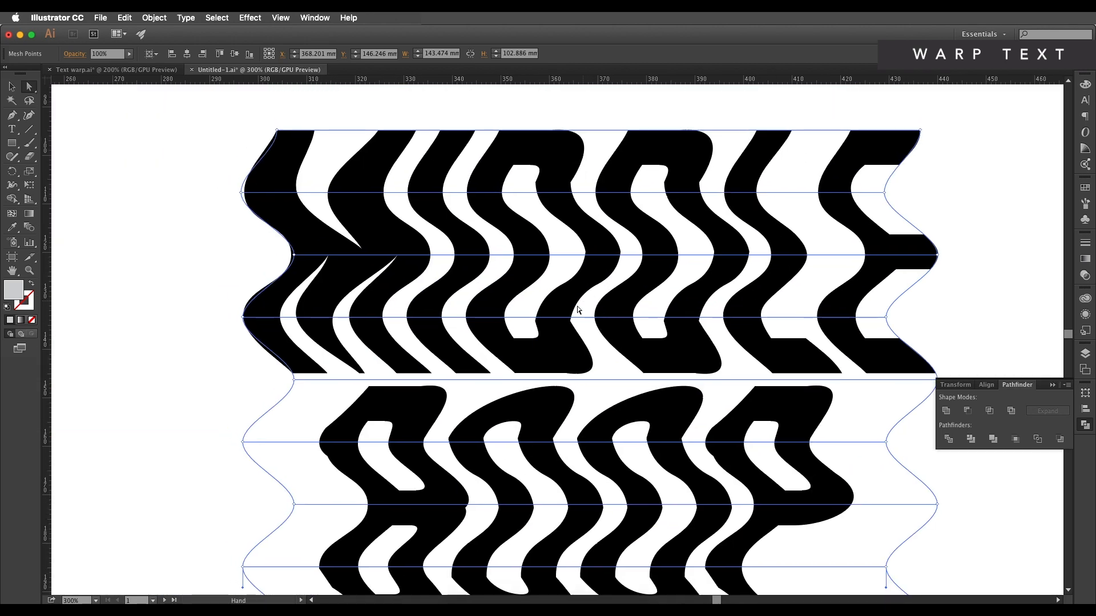
scroll(582, 307, "down", 5)
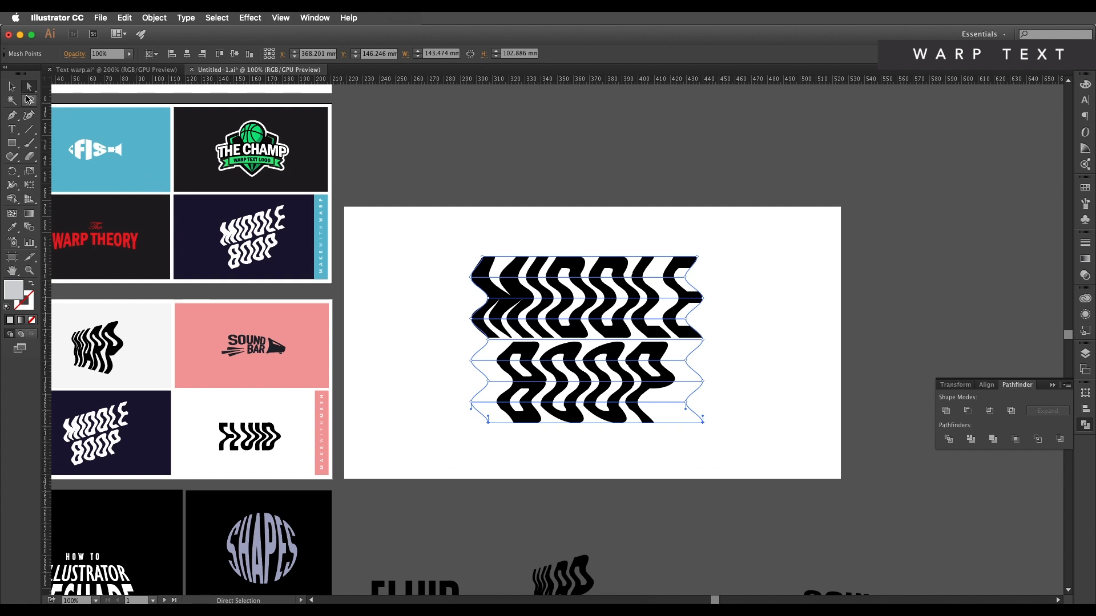
Move the wavy MIDDLE BOOP text to empty canvas beyond the artboards and enlarge it to about 545 mm wide.
left_click(12, 87)
left_click(571, 209)
left_click(672, 322)
scroll(672, 321, "down", 5)
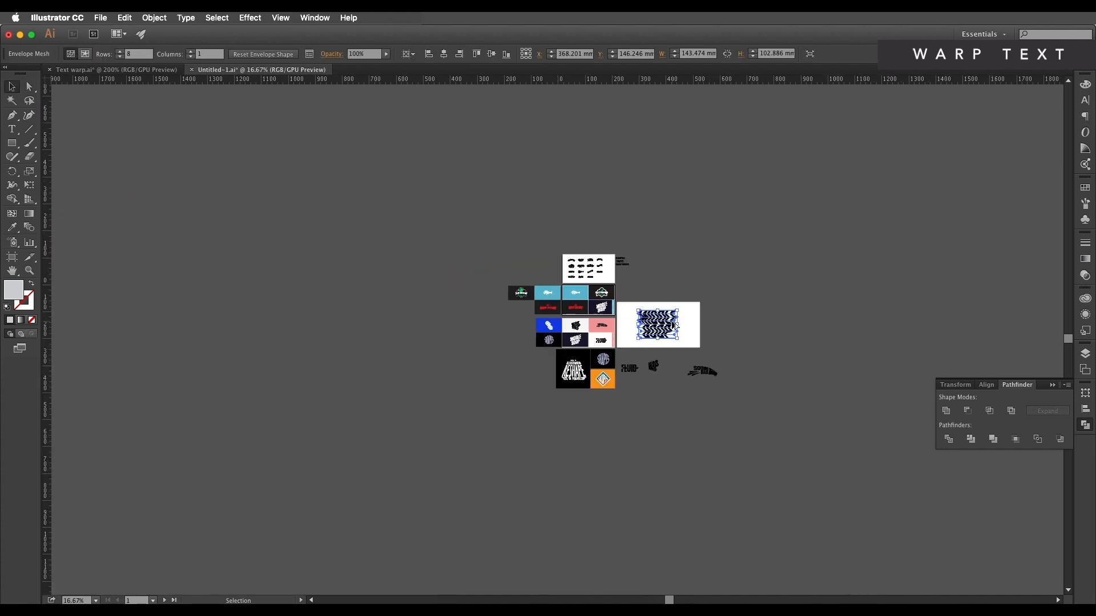
left_click_drag(677, 311, 972, 201)
scroll(968, 211, "up", 3)
left_click_drag(967, 214, 609, 285)
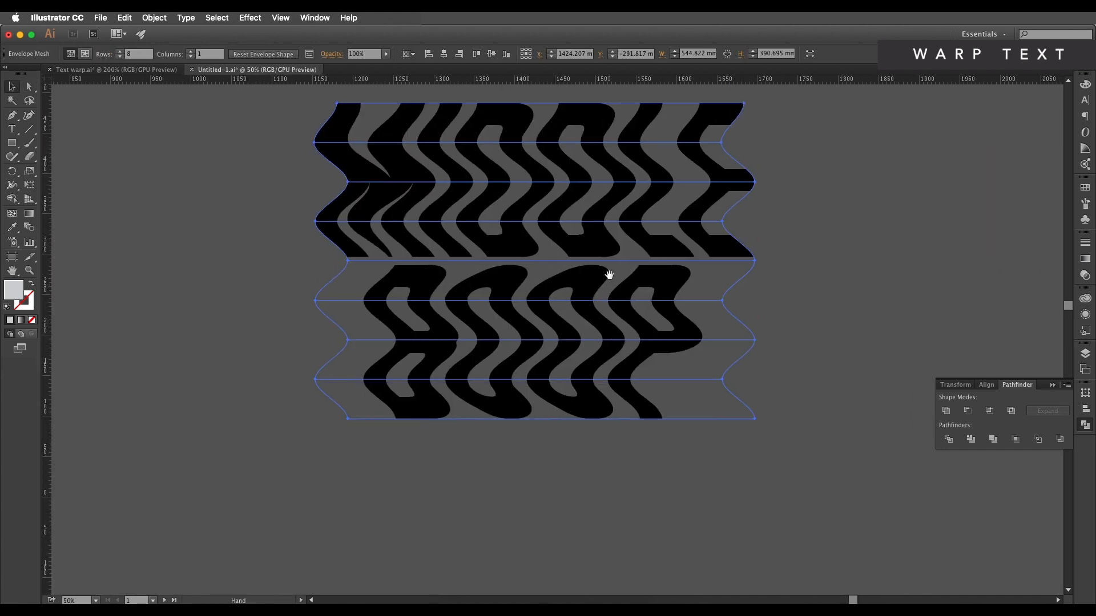
scroll(611, 303, "up", 3)
scroll(542, 347, "down", 2)
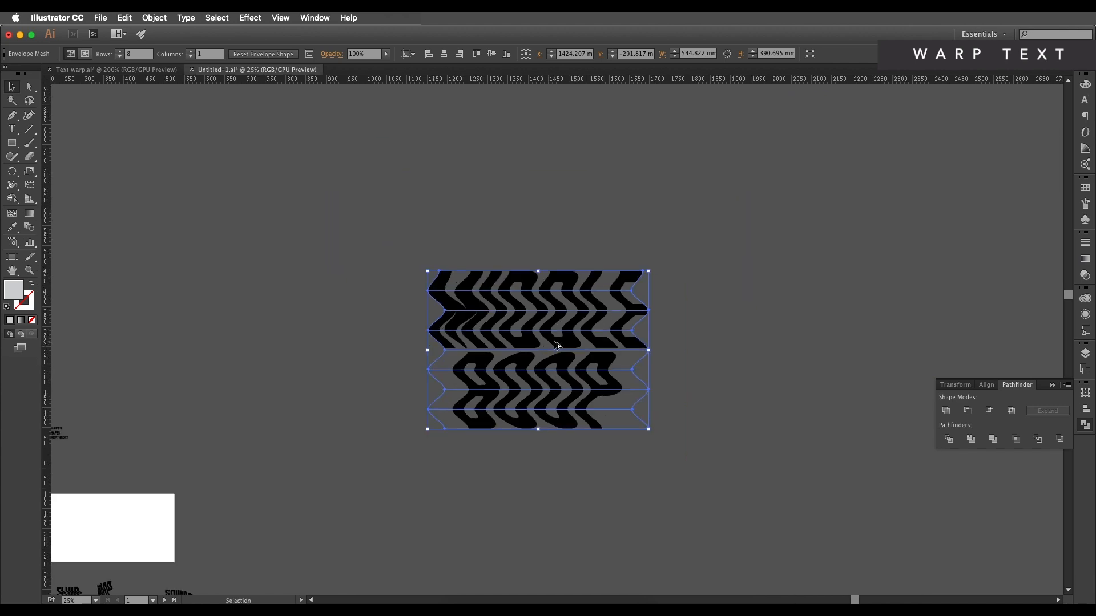
scroll(555, 343, "up", 2)
left_click_drag(551, 354, 571, 342)
scroll(573, 347, "down", 2)
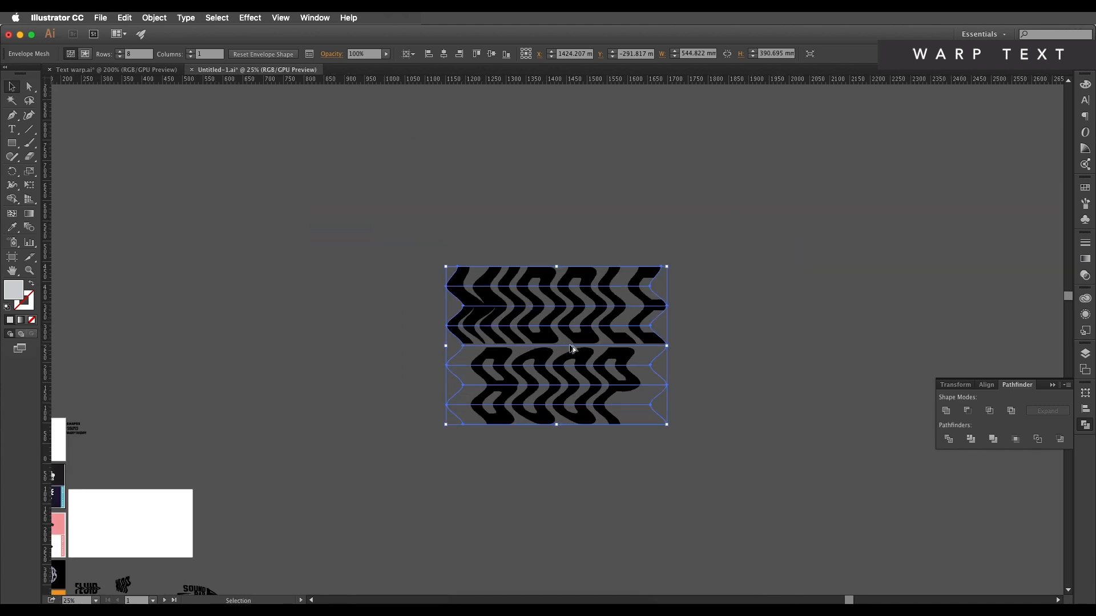
Shear the wavy text vertically with Free Transform so its lines rise to the right, about 529 mm tall overall.
left_click(33, 186)
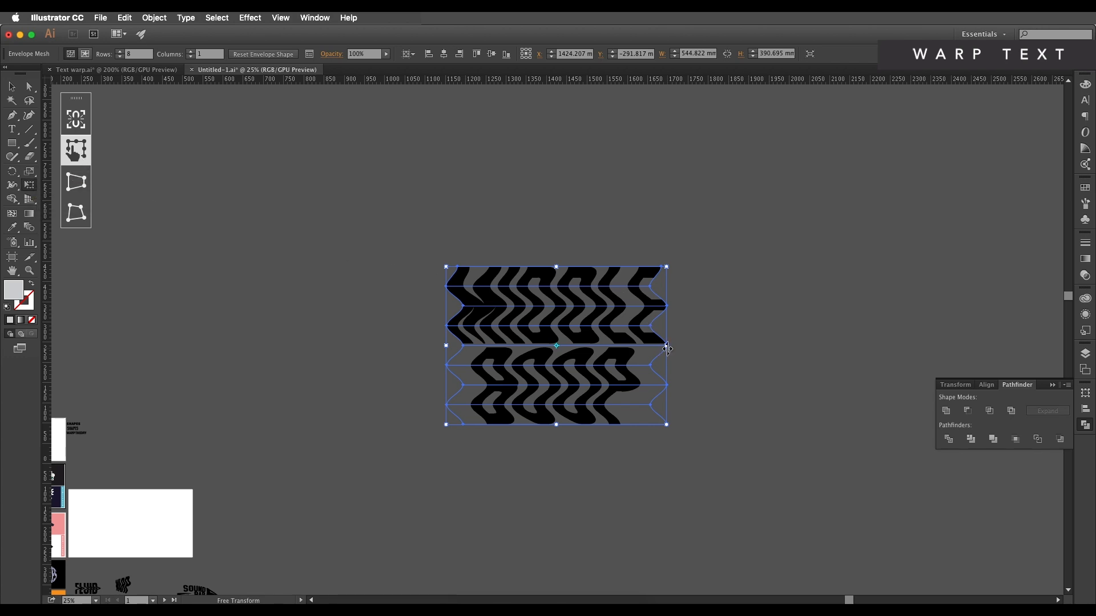
left_click_drag(668, 348, 669, 284)
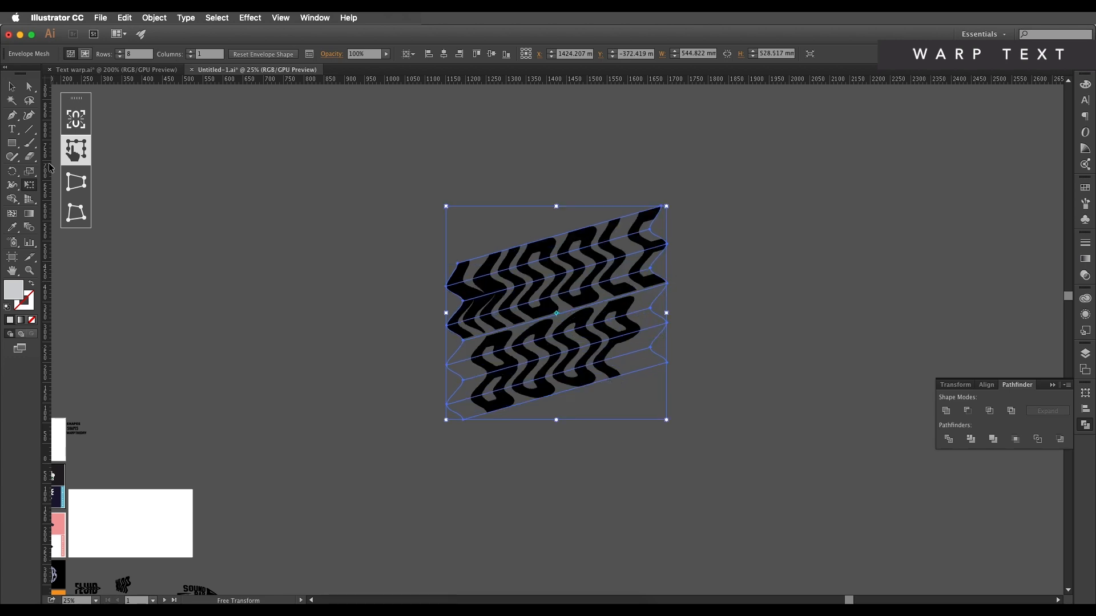
left_click(11, 86)
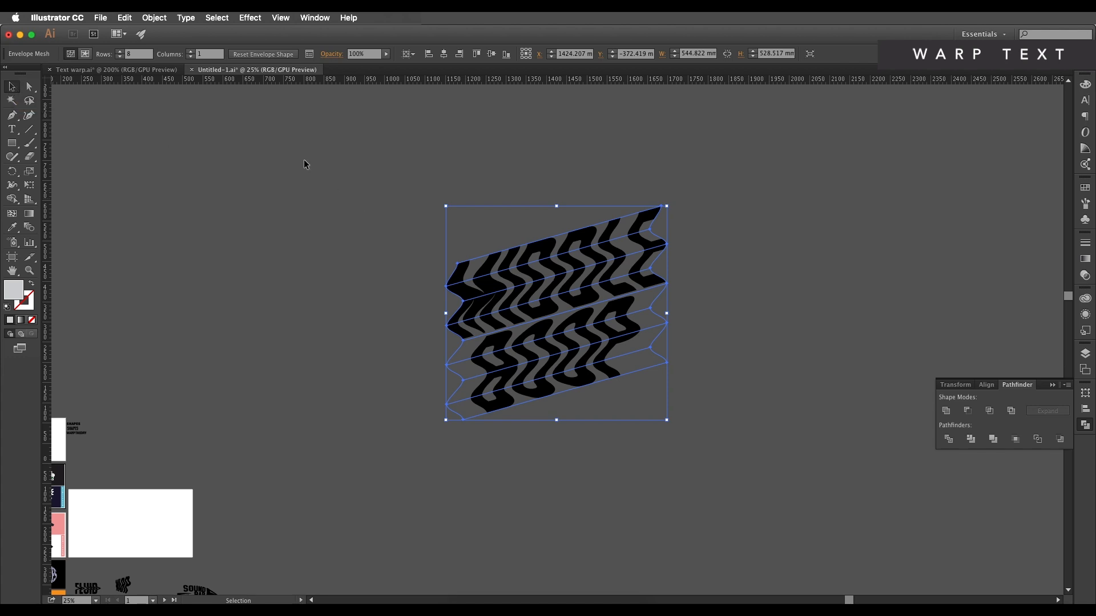
Expand the slanted envelope mesh text with Object and Fill enabled.
left_click(160, 20)
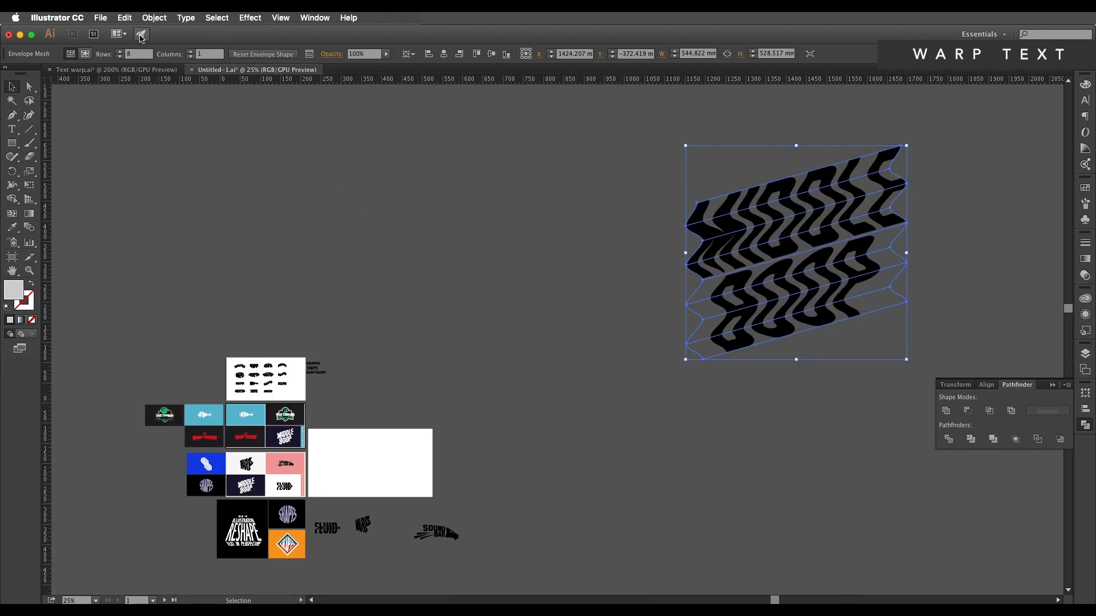
left_click(147, 20)
left_click(165, 132)
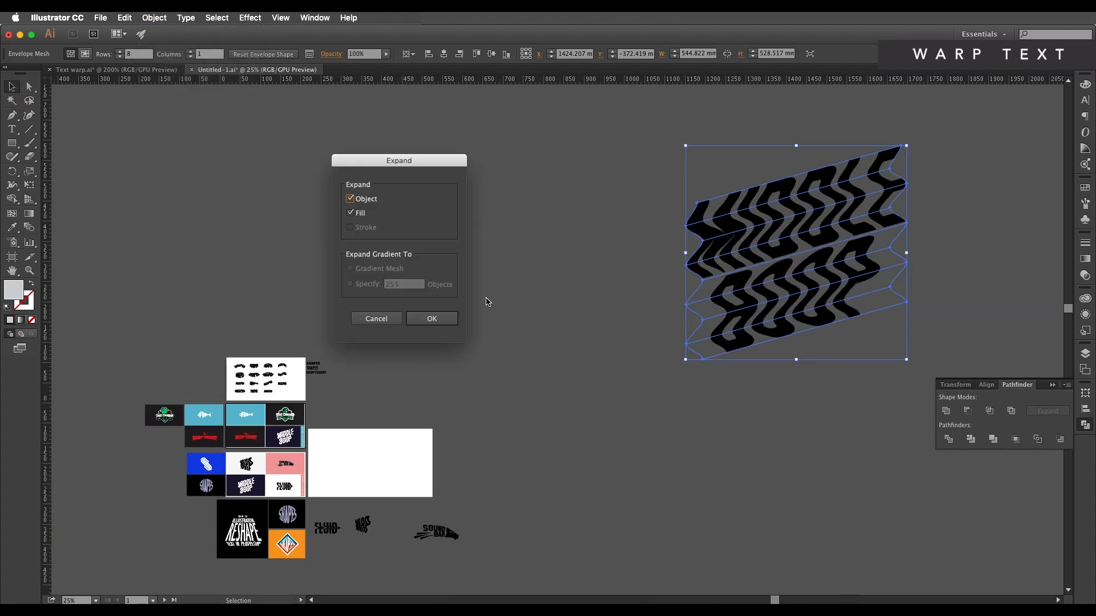
left_click(433, 319)
Scale the expanded MIDDLE BOOP text down to about 62 mm wide and place it on the white artboard.
left_click_drag(753, 274, 590, 354)
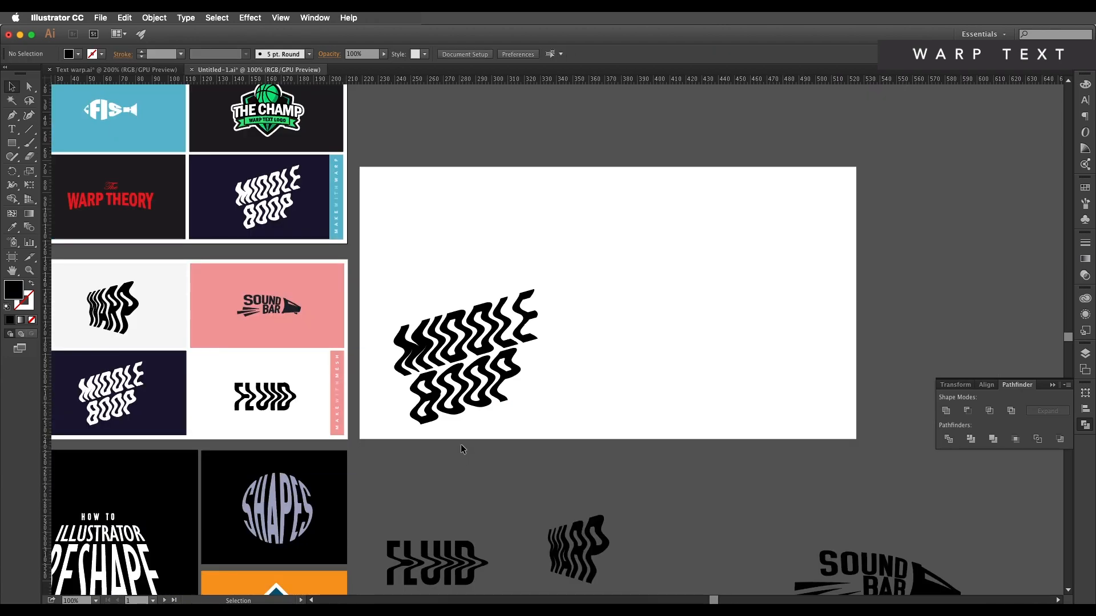
left_click_drag(465, 416, 502, 411)
scroll(505, 364, "up", 1)
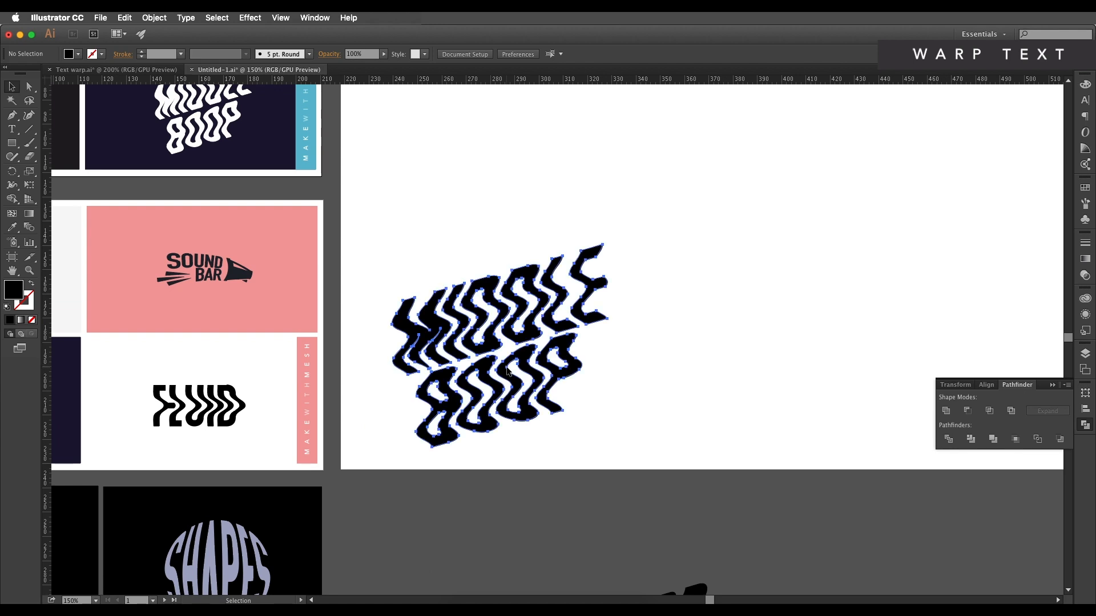
left_click(509, 370)
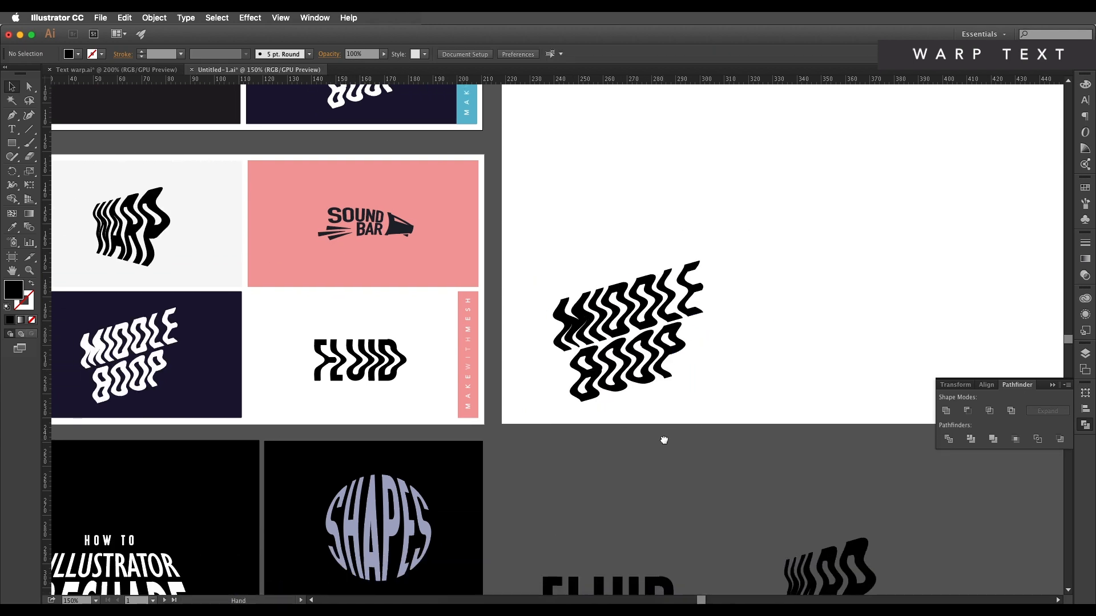
left_click(635, 336)
scroll(264, 395, "left", 2)
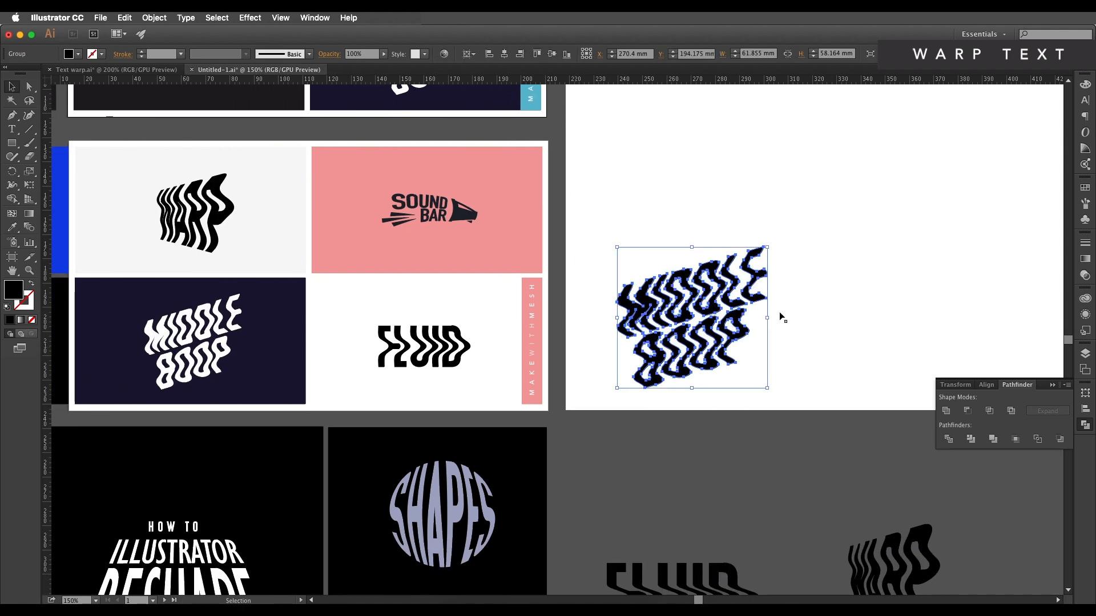
left_click(725, 406)
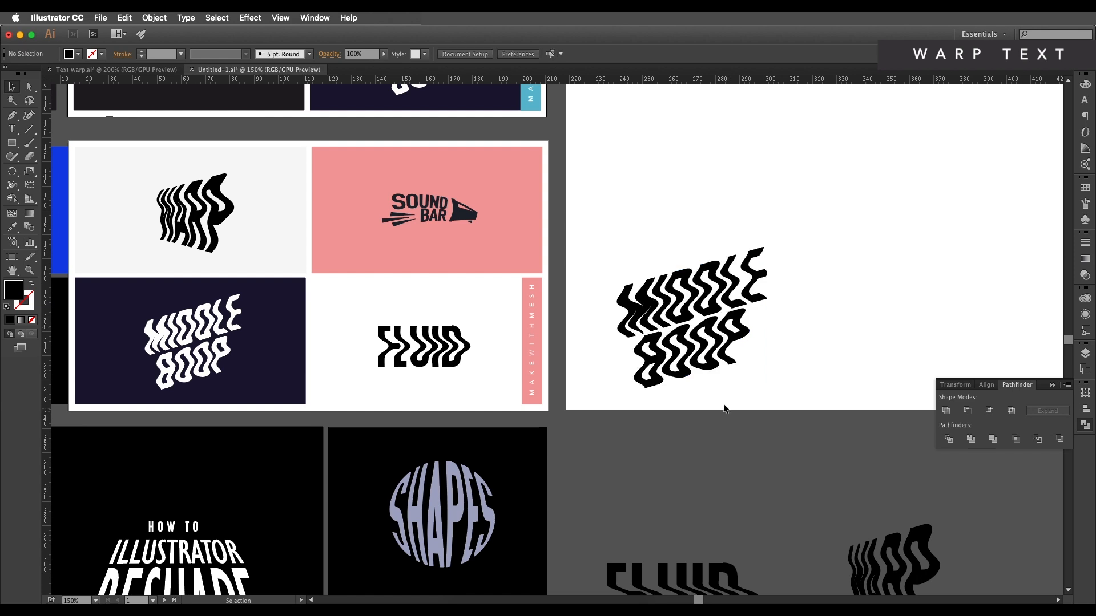
Move the MIDDLE BOOP text below the white artboard, between the WARP and SOUND BAR designs.
left_click_drag(729, 364, 707, 379)
key("super+minus")
left_click_drag(645, 364, 728, 417)
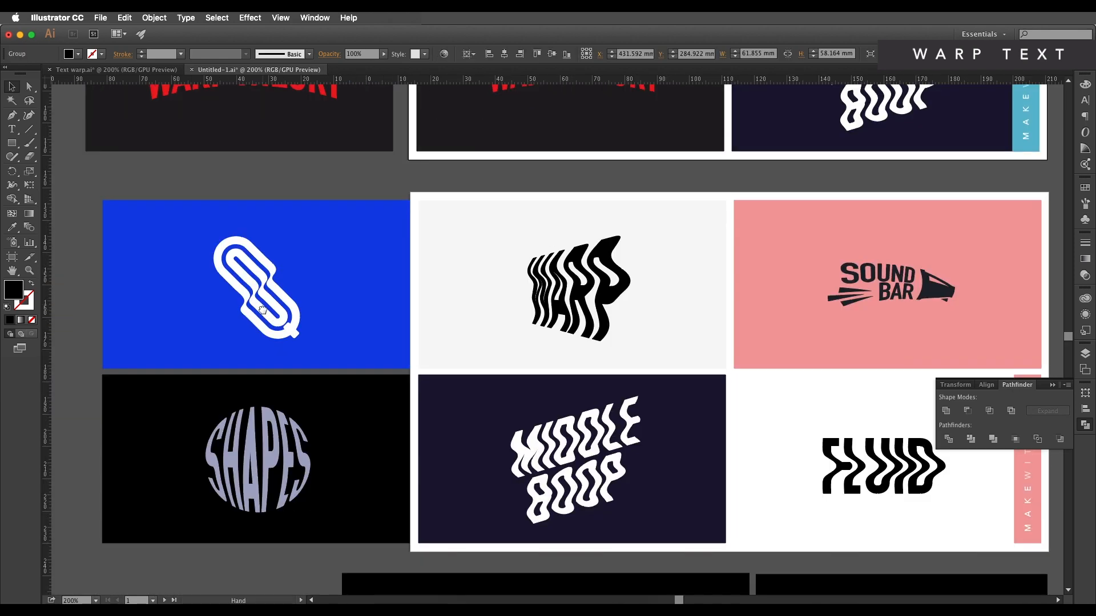
left_click_drag(259, 314, 311, 307)
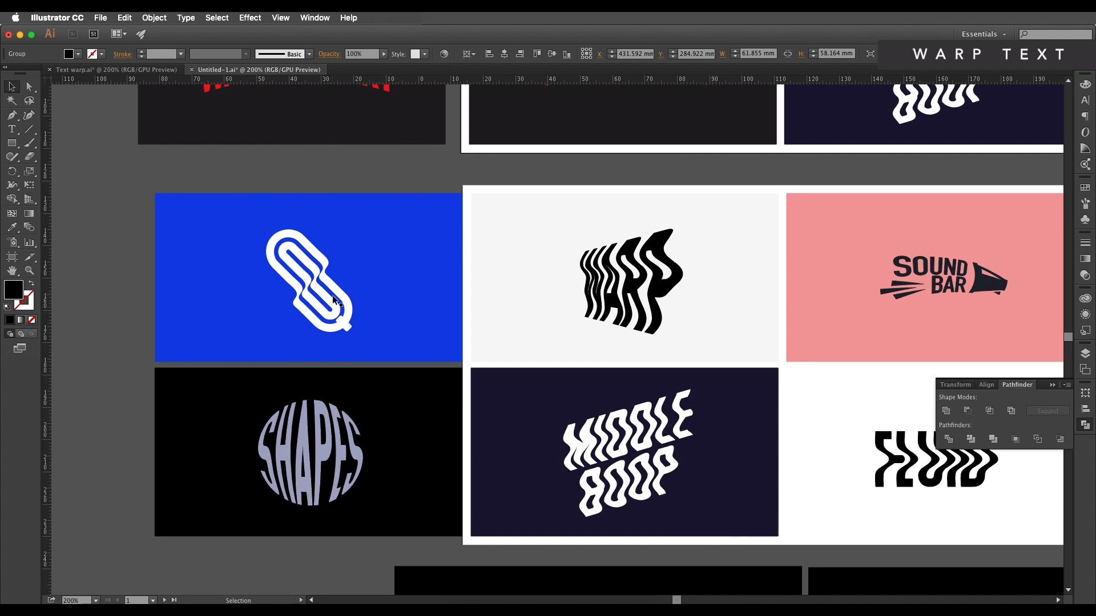
scroll(337, 300, "down", 2)
left_click_drag(609, 318, 458, 320)
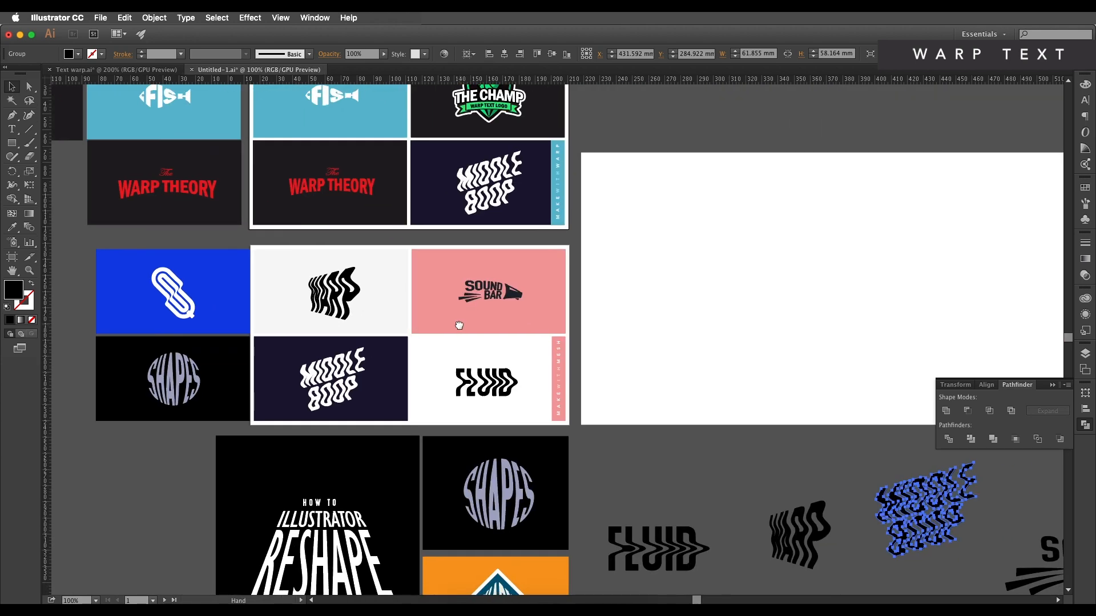
Draw a tall black rectangle about 23.3 by 58.2 mm on the empty artboard.
left_click(13, 145)
left_click_drag(696, 249, 734, 343)
scroll(731, 275, "up", 1)
left_click_drag(134, 324, 386, 324)
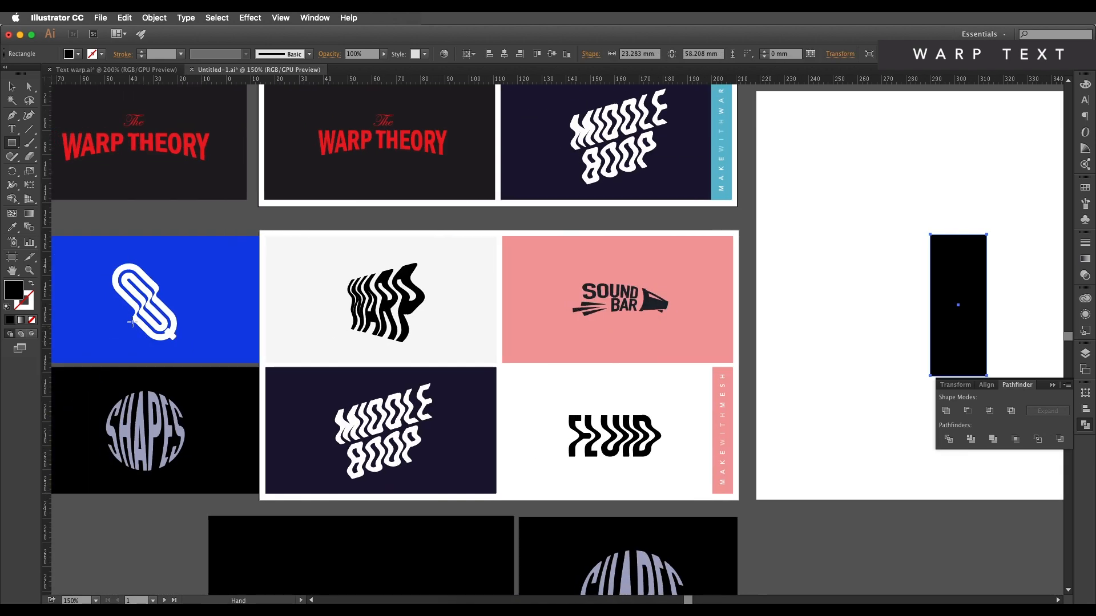
left_click_drag(671, 346, 280, 348)
Round all corners of the black rectangle fully, to a radius of about 11.64 mm.
left_click(33, 87)
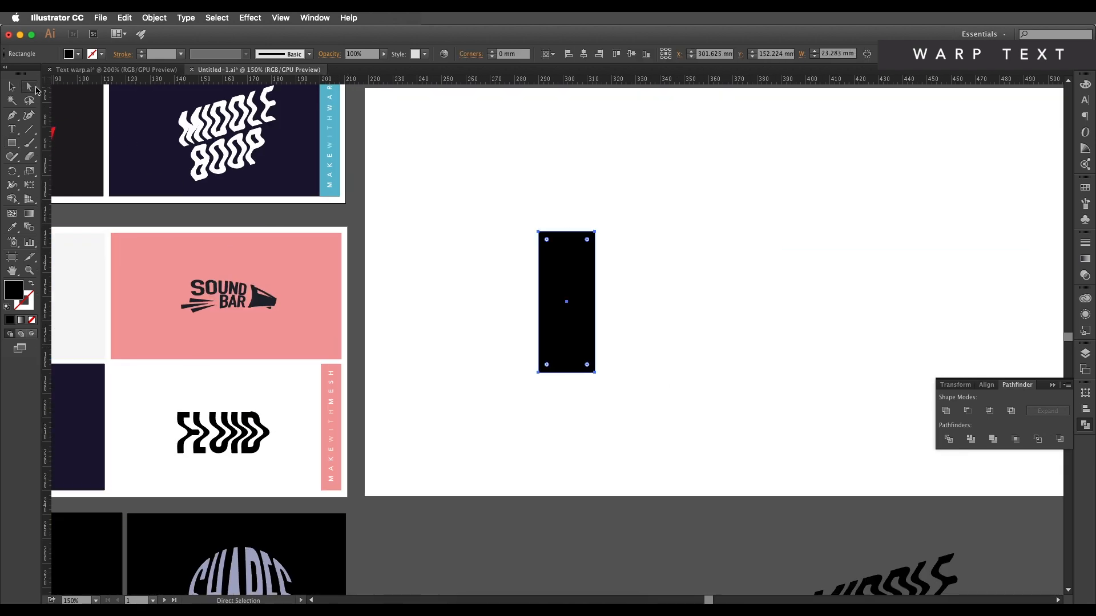
left_click_drag(547, 241, 649, 169)
left_click(11, 86)
Add a dark red stroke to the black rounded shape.
scroll(221, 332, "left", 10)
scroll(200, 316, "up", 2)
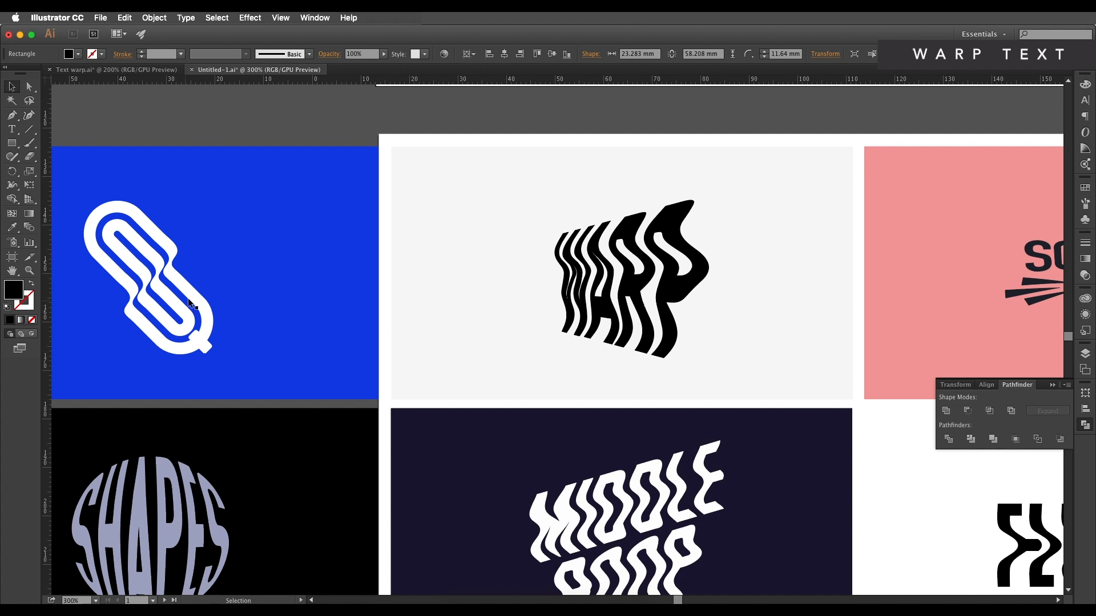
scroll(191, 312, "down", 2)
left_click_drag(858, 298, 383, 326)
scroll(526, 307, "up", 2)
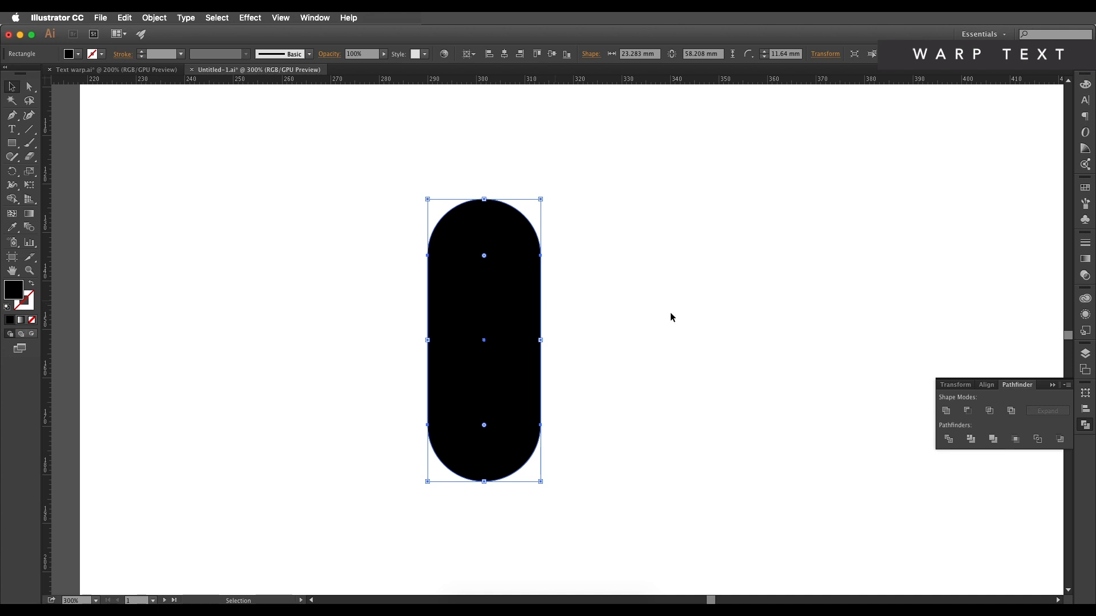
left_click(1087, 317)
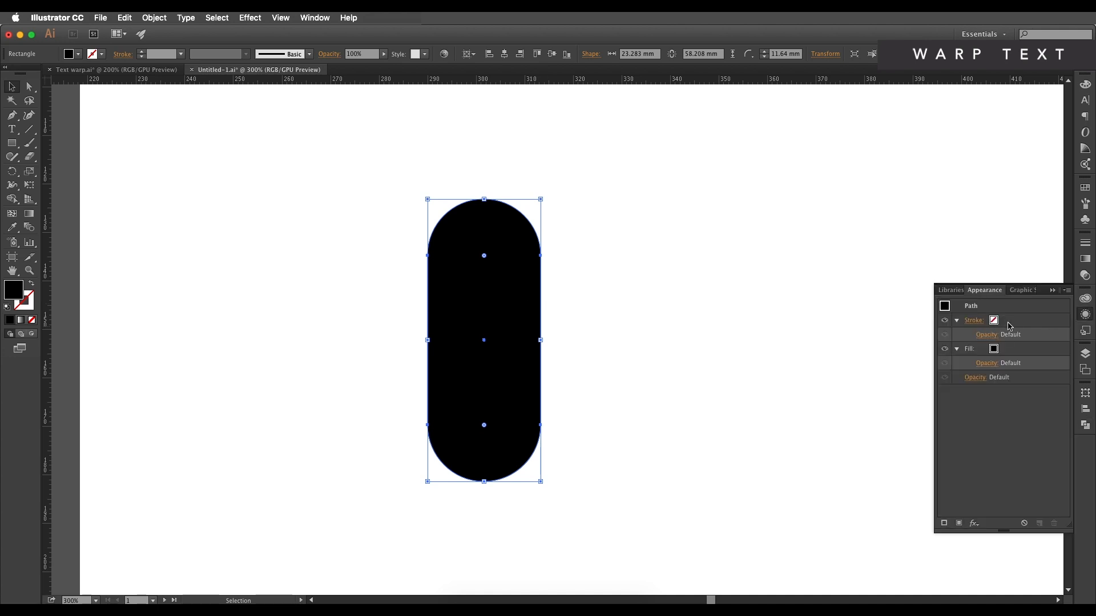
left_click(1005, 325)
left_click(1004, 322)
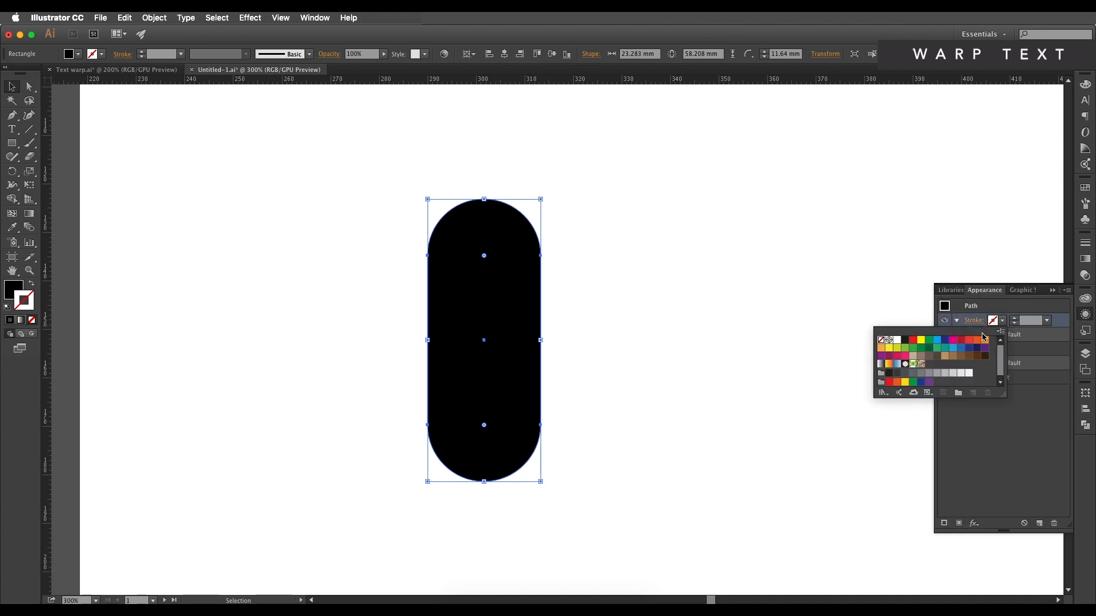
left_click(962, 340)
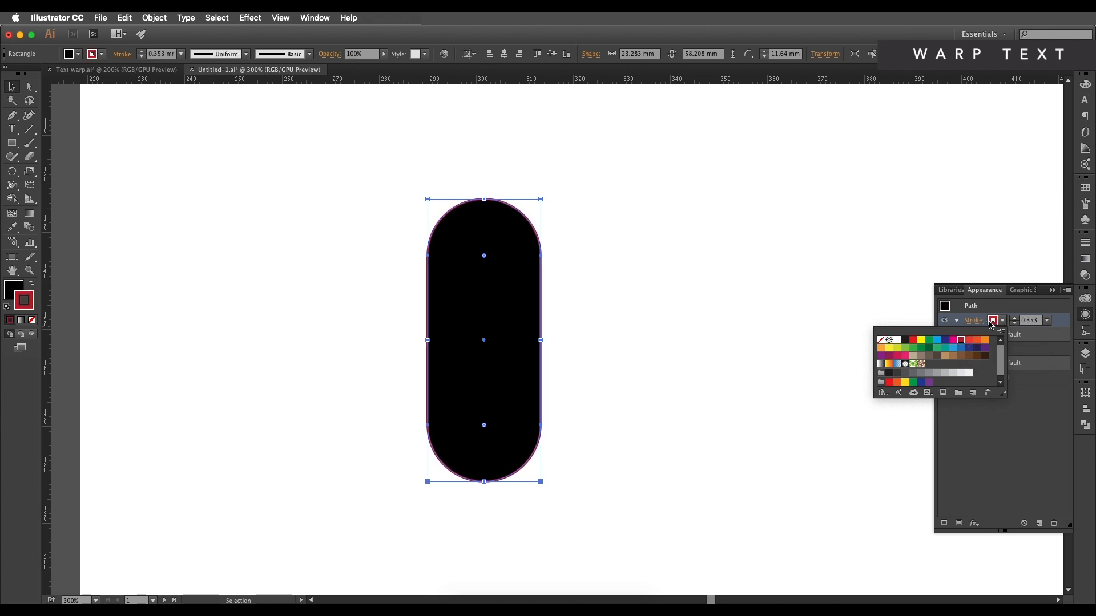
Align the red stroke to the inside of the rounded shape and set its weight to 3 mm.
left_click(974, 321)
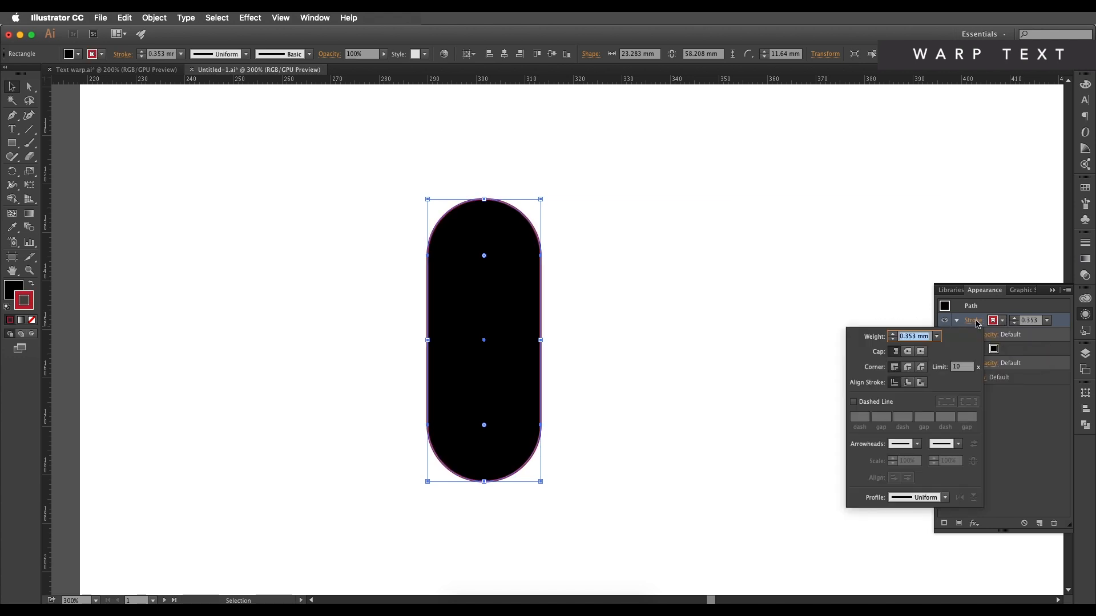
left_click(908, 383)
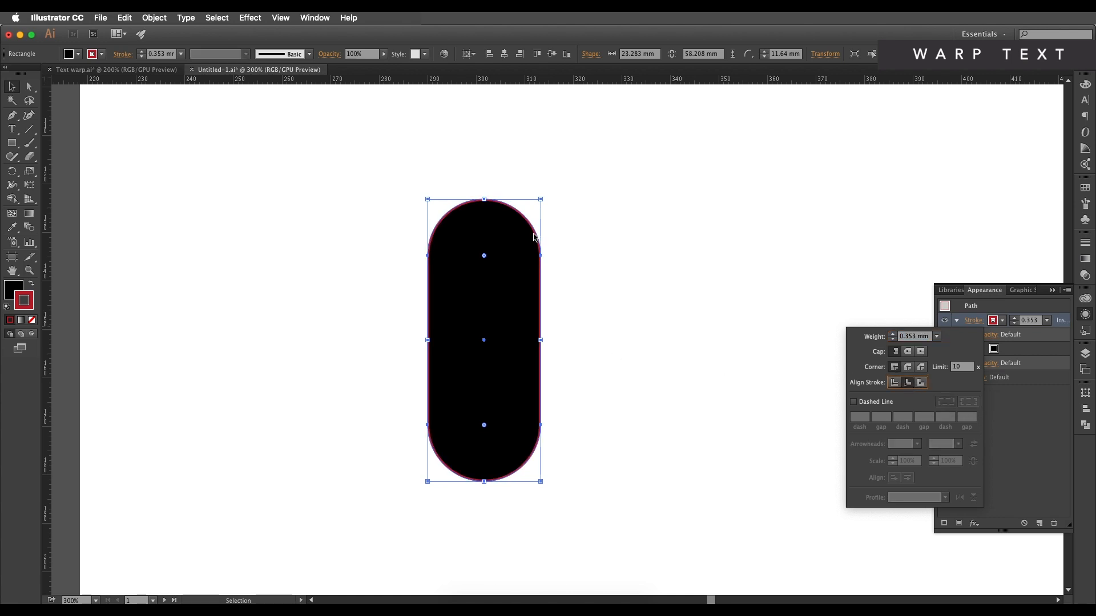
left_click(1038, 324)
type("4")
key("Return")
left_click(1028, 338)
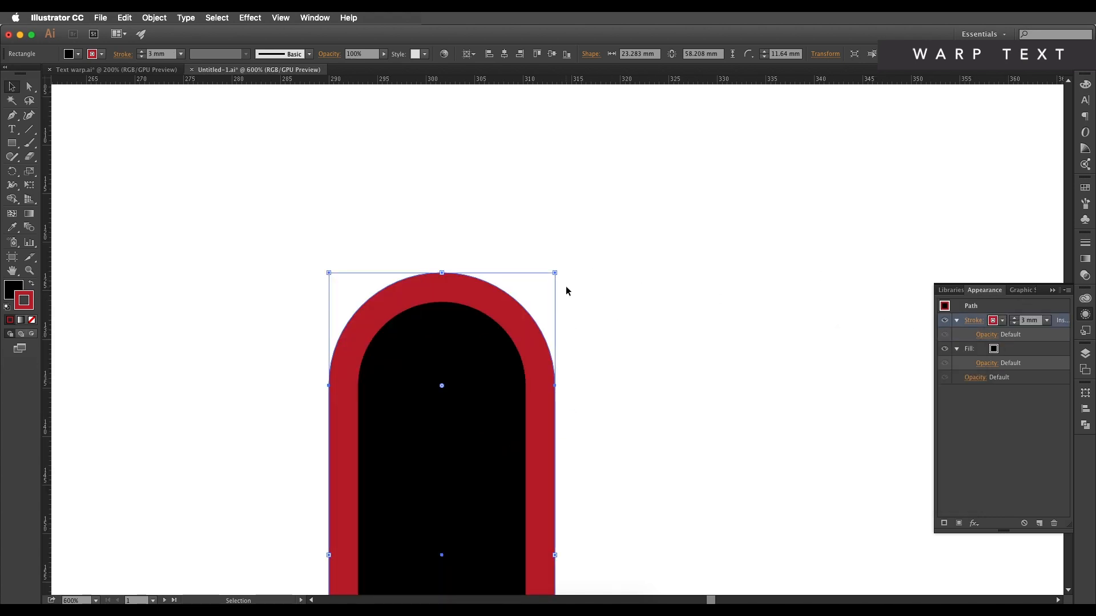
Scale the rounded shape up to about 30.3 by 75.7 mm and round its corners fully, to a radius of about 15.13 mm.
key("super+minus")
key("super+minus")
left_click_drag(558, 282, 612, 237)
key("super+minus")
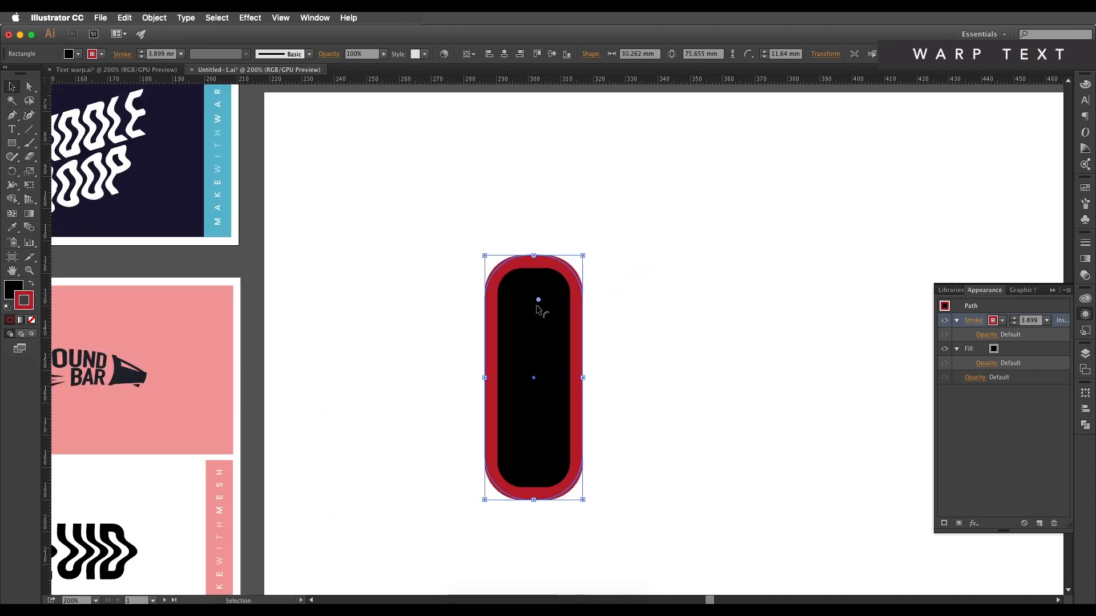
left_click_drag(545, 292, 519, 326)
scroll(547, 303, "up", 1)
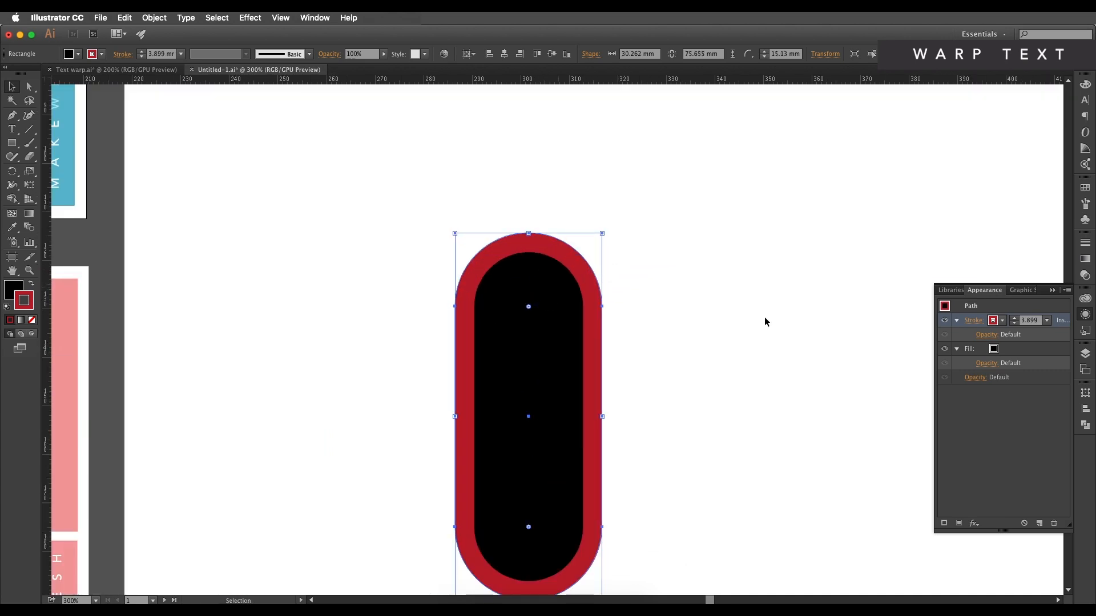
Try a 5 mm weight on the red inside stroke, then set it to 4 mm.
left_click(1038, 324)
type("5")
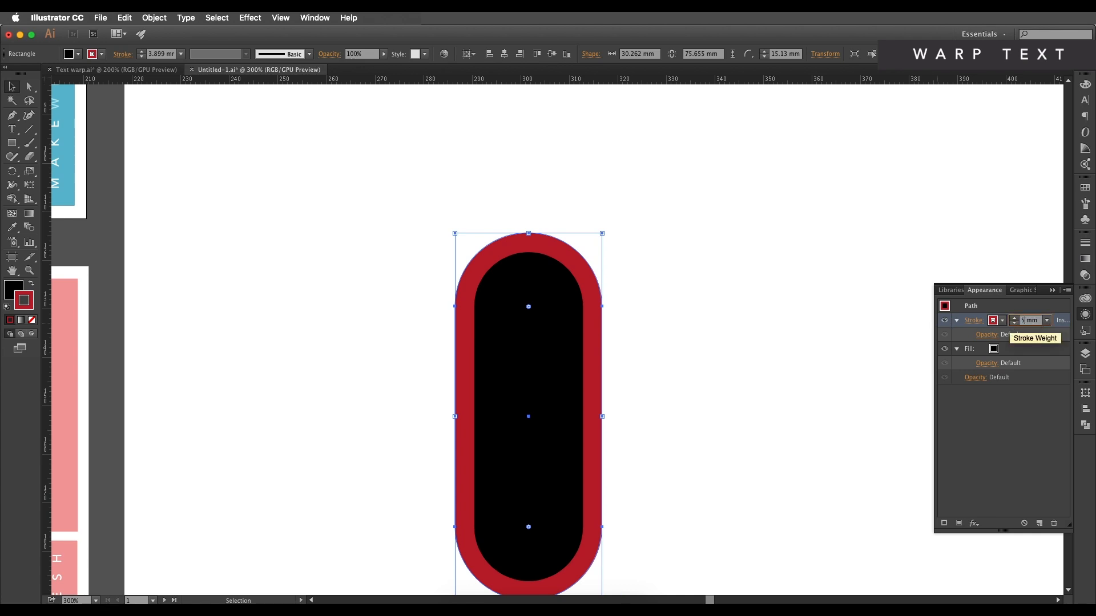
key("Return")
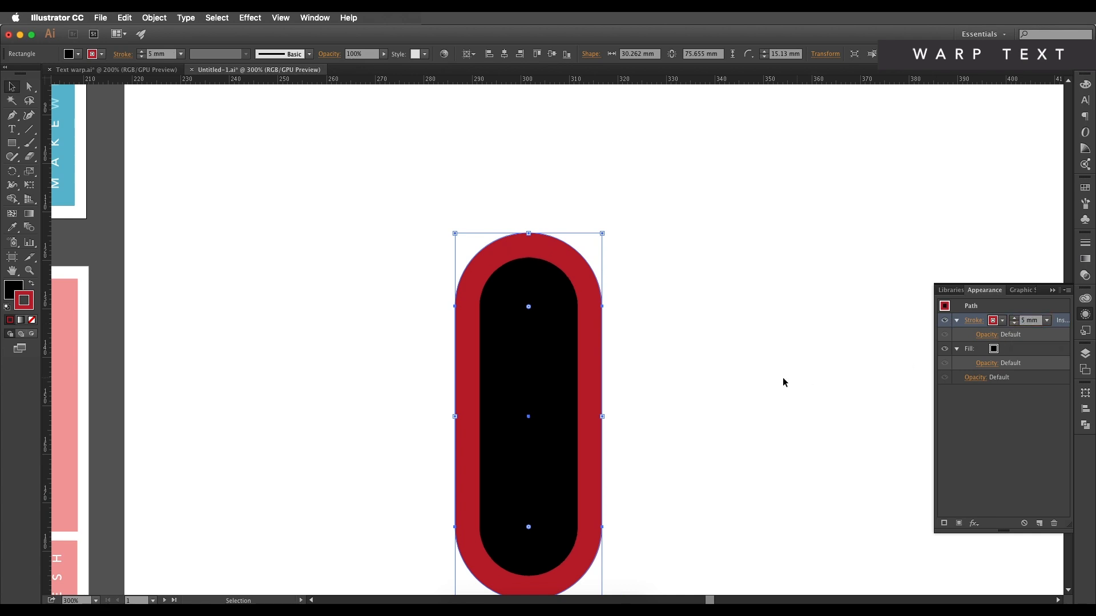
left_click(1028, 321)
type("4")
key("Return")
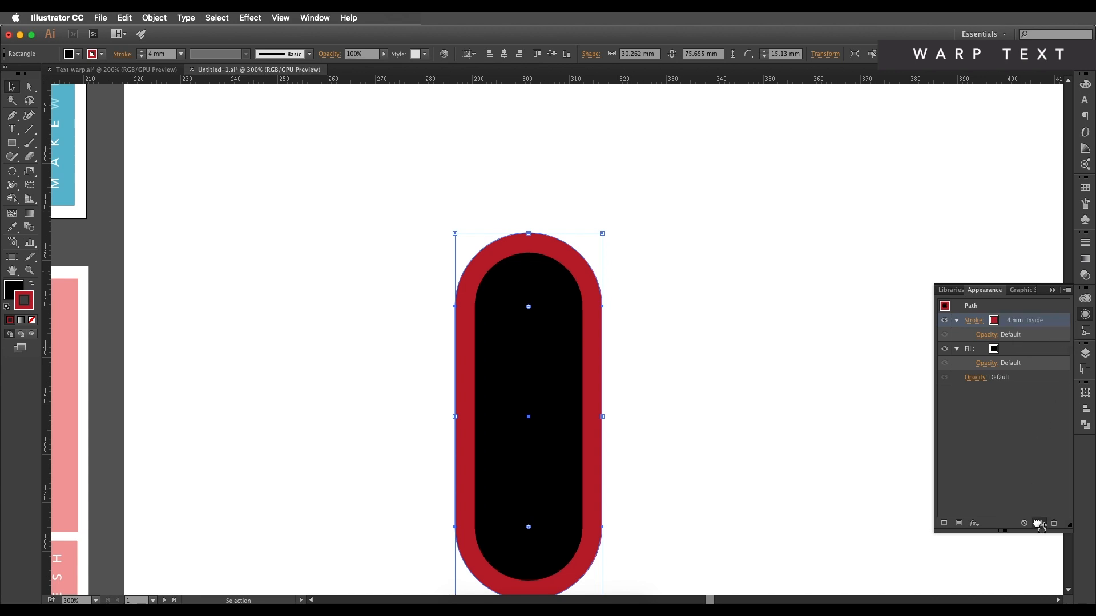
Duplicate the red stroke and make the lower copy light blue with a weight of 7 mm.
left_click(1038, 523)
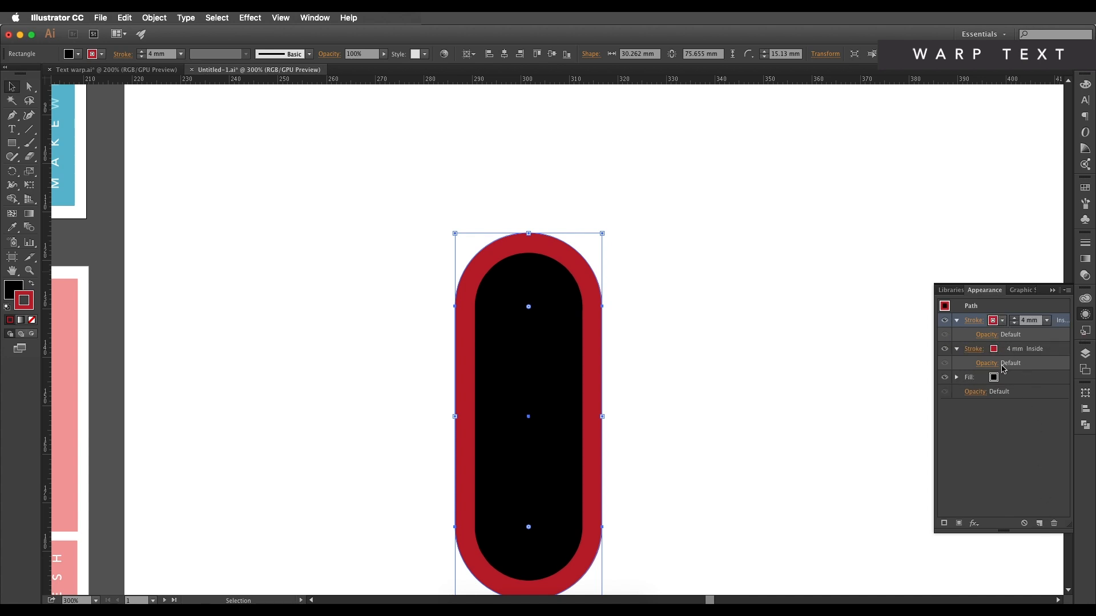
left_click(1004, 350)
left_click(941, 372)
left_click(1025, 350)
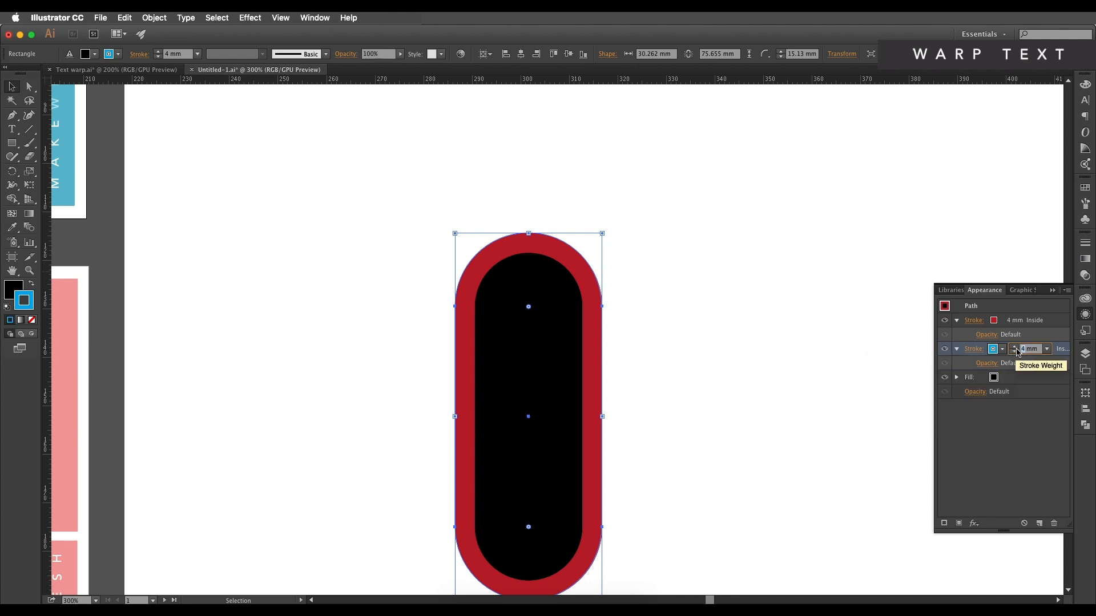
type("7")
key("Return")
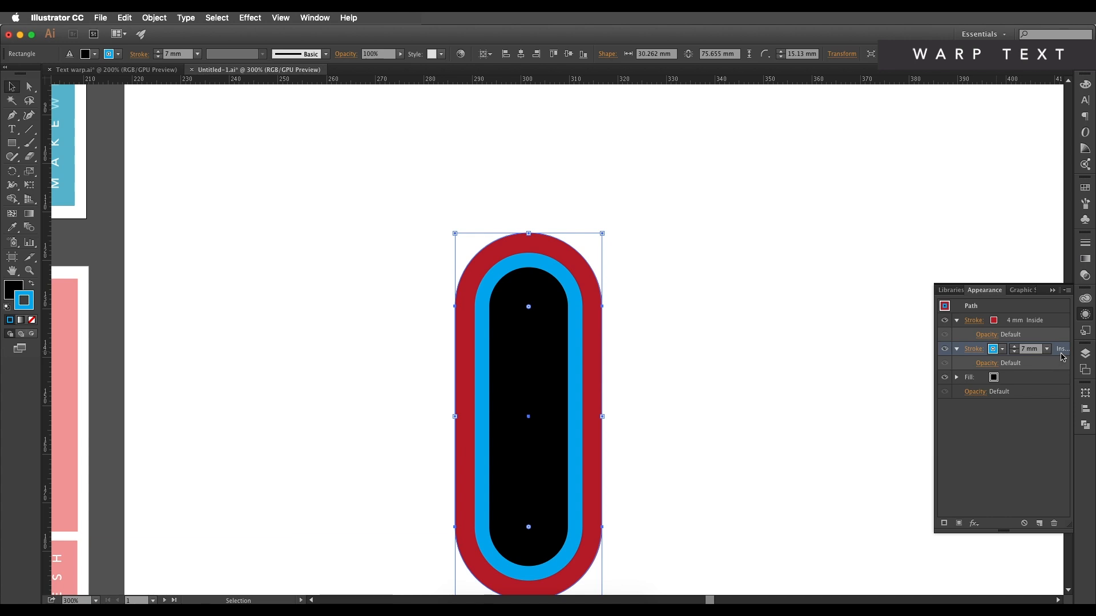
Duplicate the blue stroke and make the lowest copy dark red with a weight of 11 mm.
left_click(1038, 523)
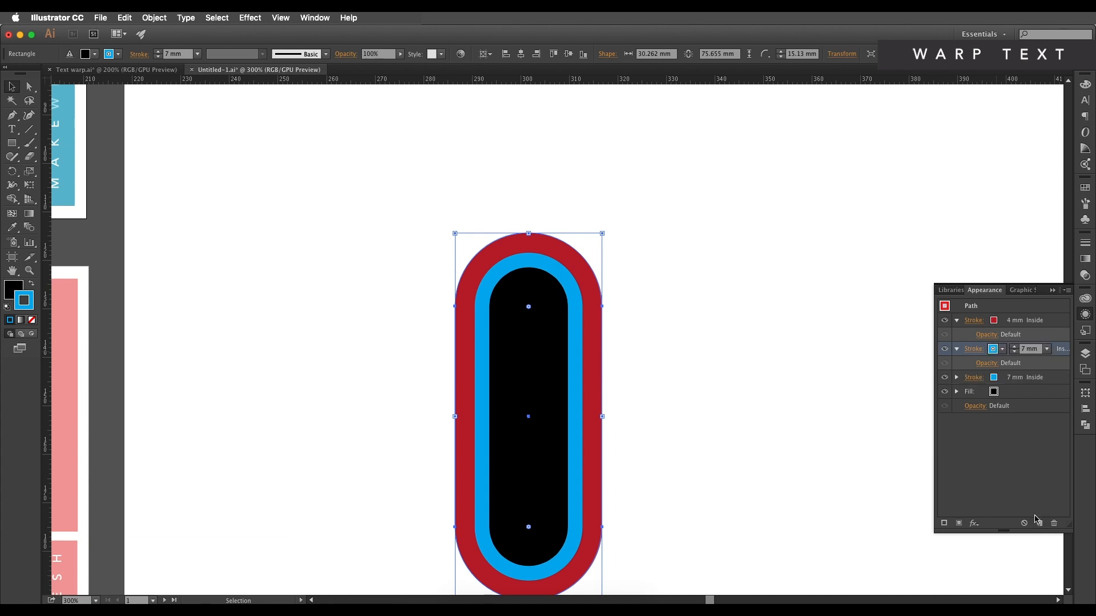
left_click(1008, 379)
left_click(1001, 377)
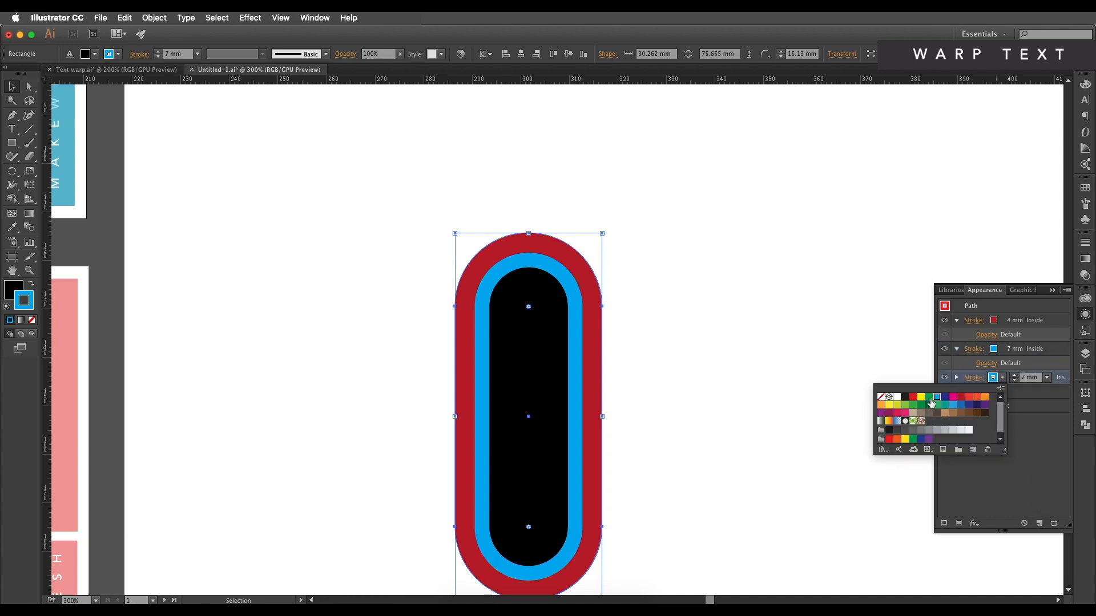
left_click(961, 397)
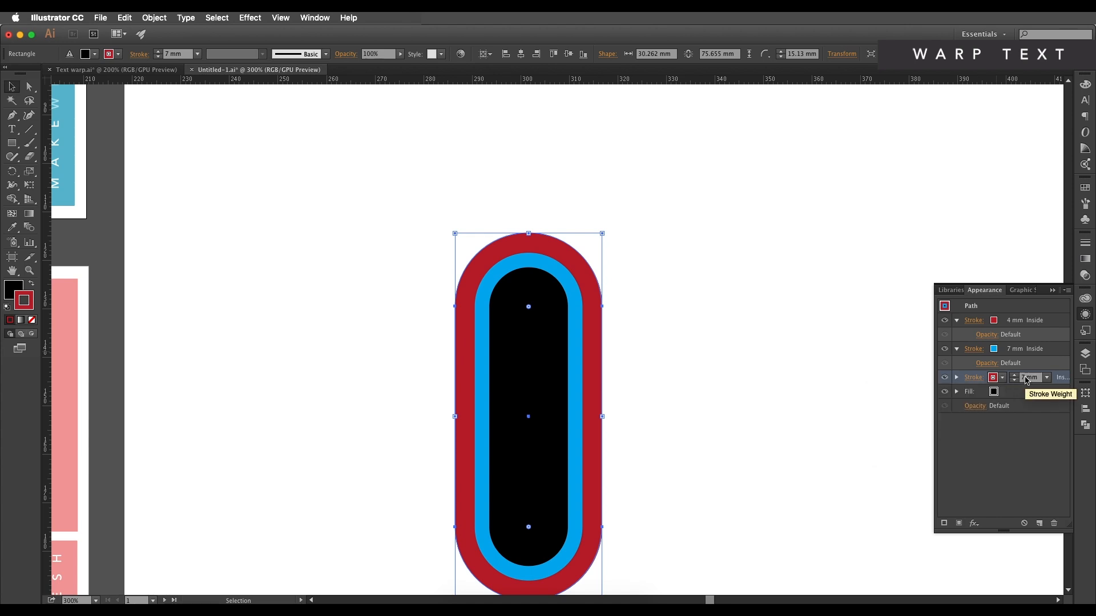
type("4")
key("Return")
left_click(1022, 379)
type("11")
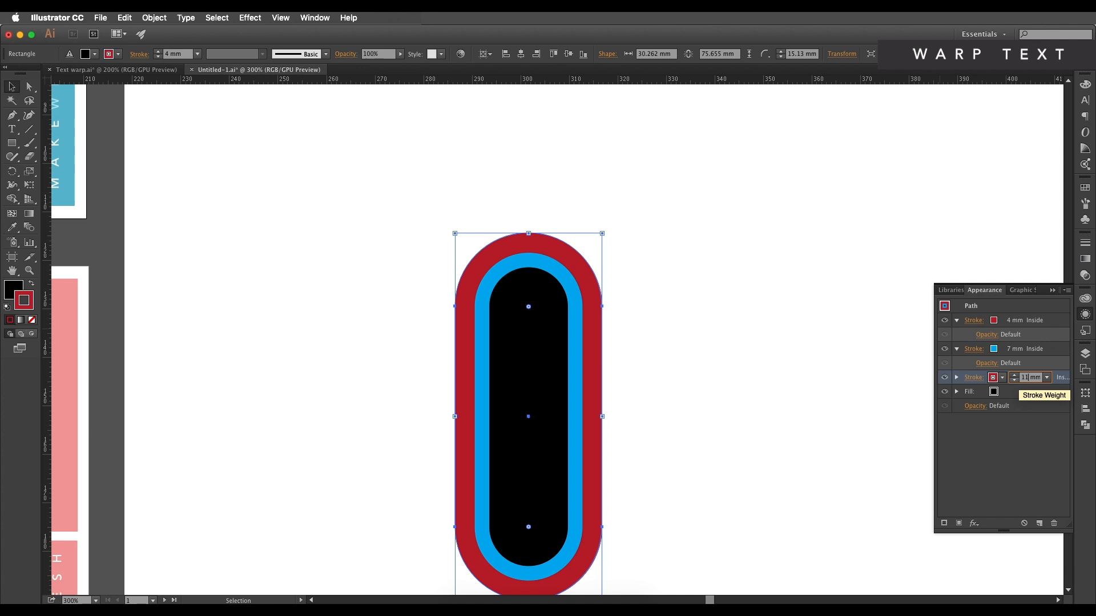
key("Return")
Set the weight of the topmost red stroke, the outer ring, to 5 mm.
scroll(544, 321, "down", 2)
scroll(544, 320, "up", 3)
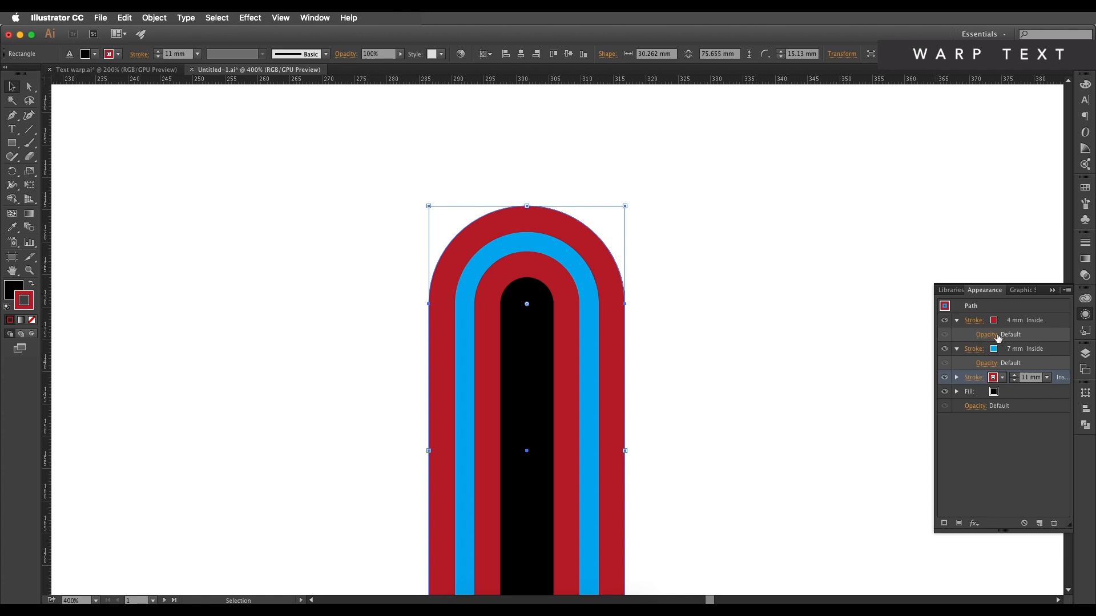
left_click(1023, 322)
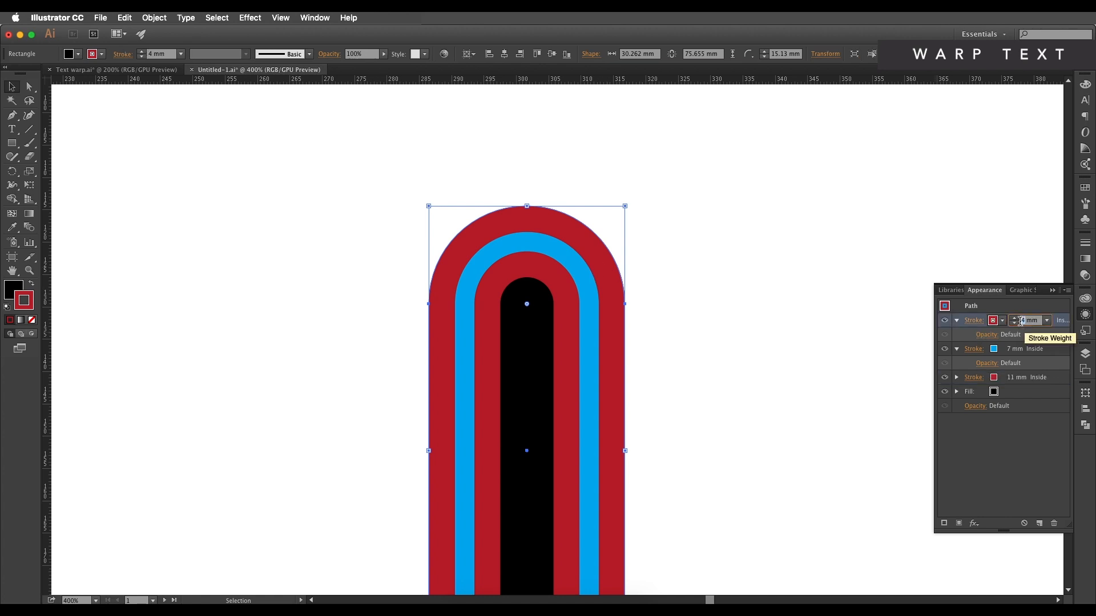
double_click(1021, 321)
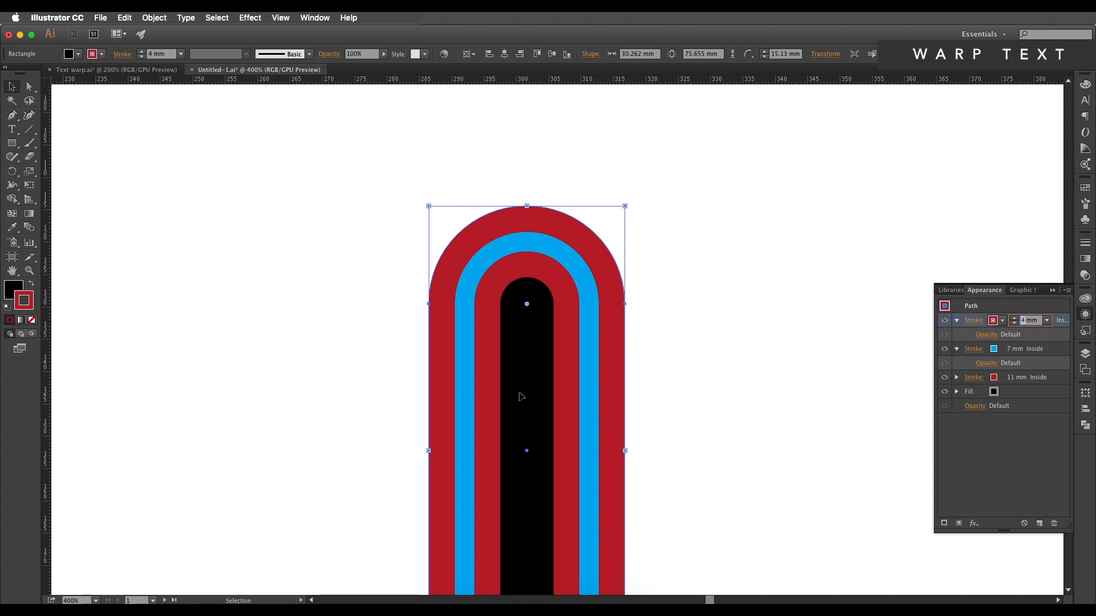
type("5")
key("Return")
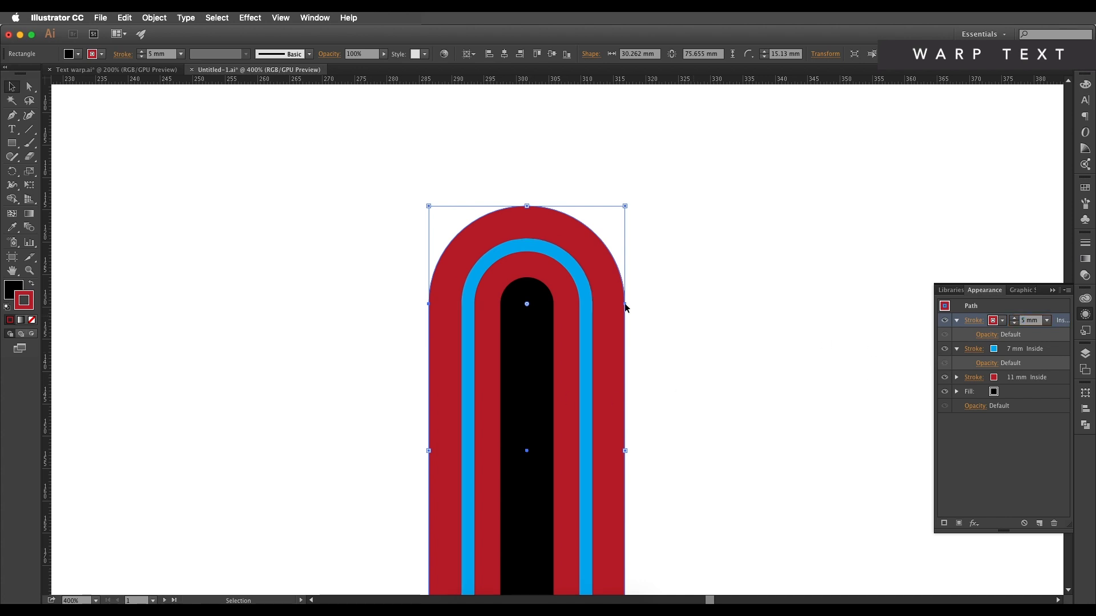
Set the blue stroke's weight to 8 mm and the lowest red stroke's weight to 13 mm.
left_click(1013, 349)
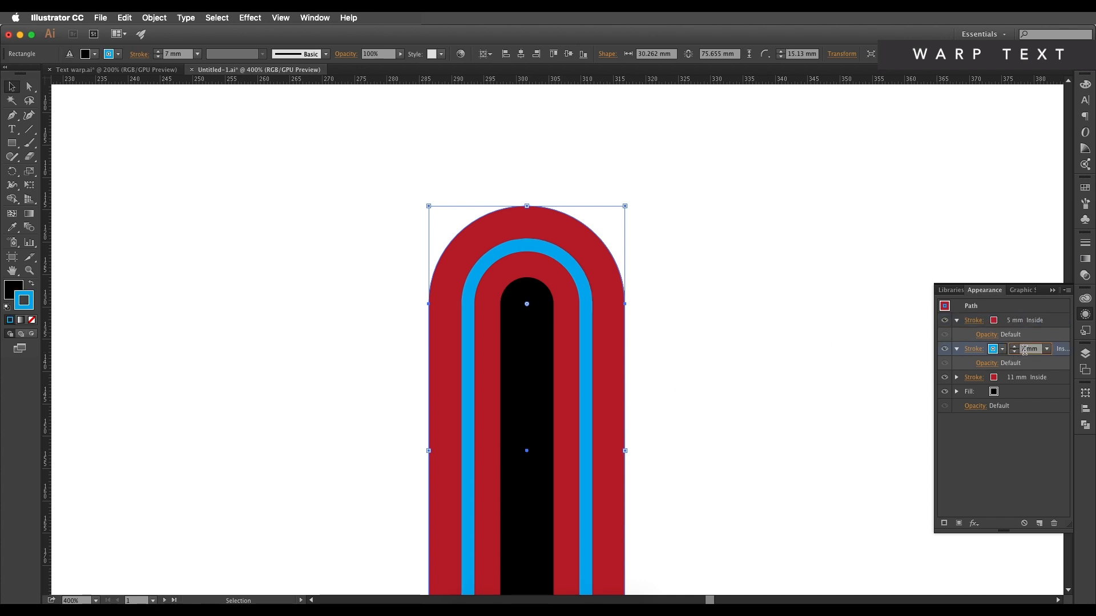
left_click(1021, 352)
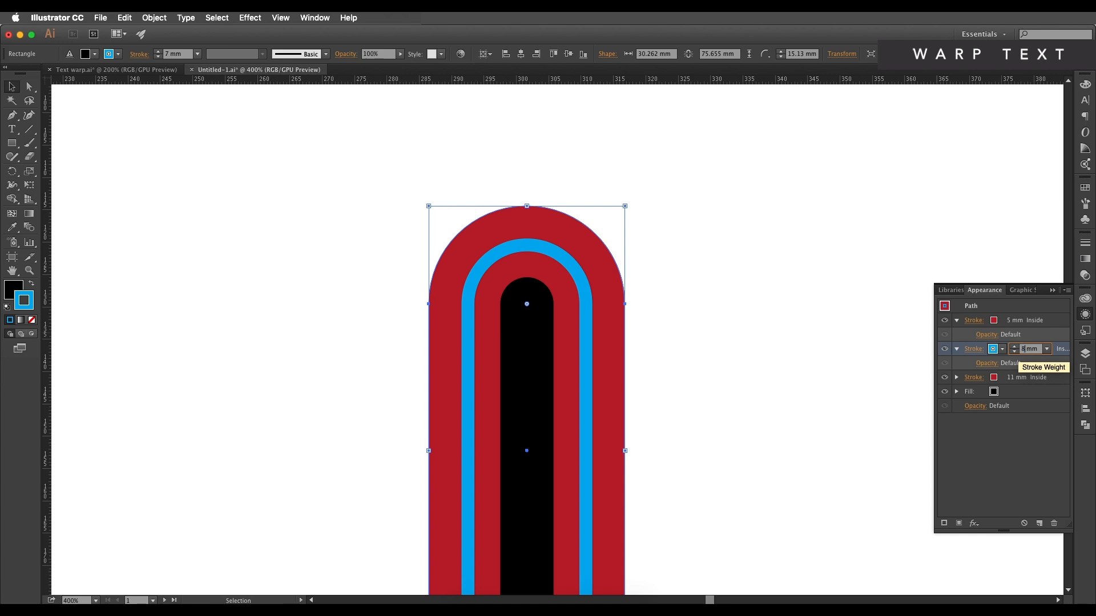
type("8")
key("Return")
left_click(1013, 381)
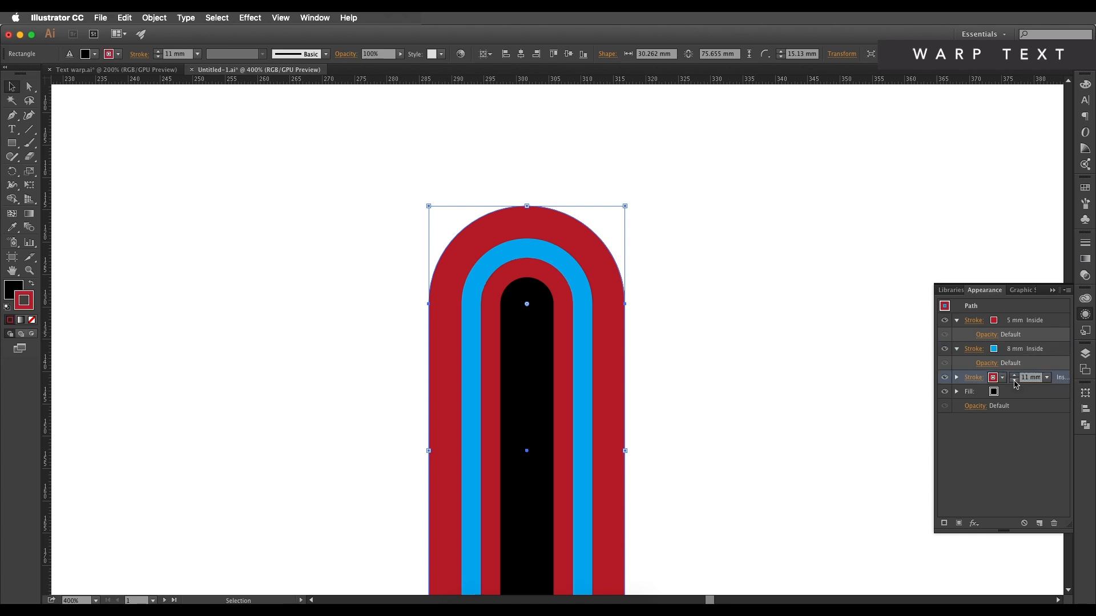
left_click(1020, 379)
type("13")
key("Return")
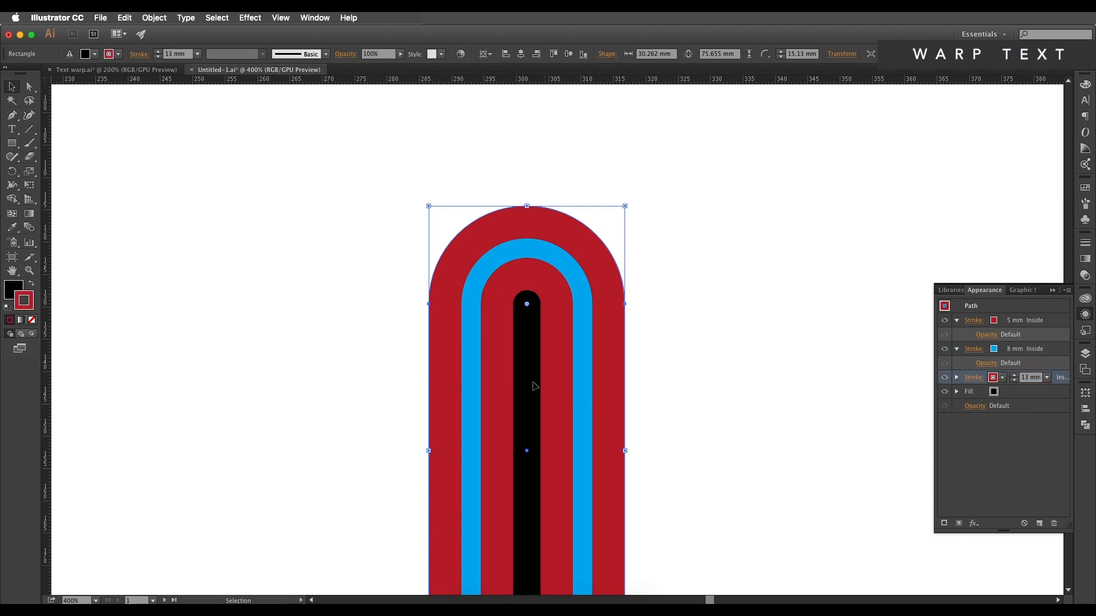
Expand the appearance of the multi-stroke rounded shape into separate outlines.
scroll(530, 375, "down", 3)
scroll(533, 367, "up", 2)
scroll(532, 370, "down", 1)
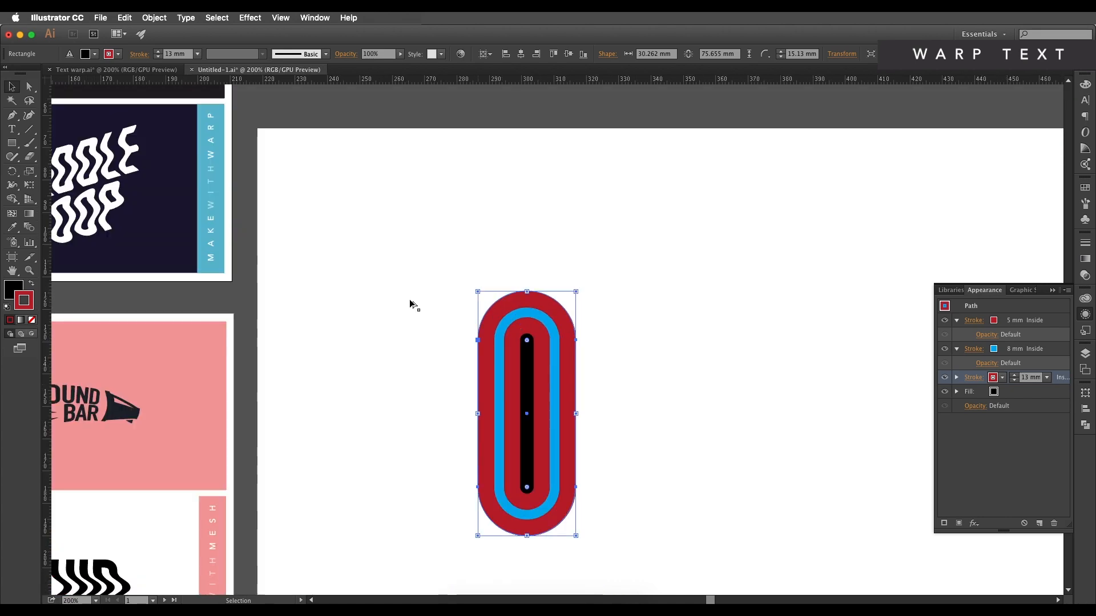
left_click(165, 19)
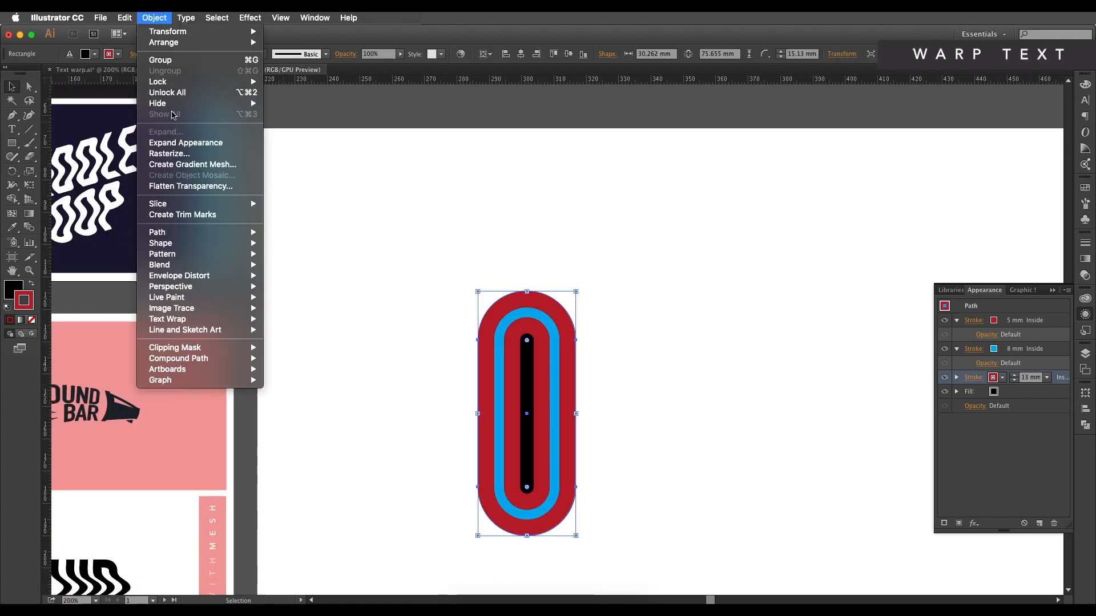
left_click(175, 148)
Use the Shape Builder tool to turn the blue ring of the expanded shape into its own black-filled region.
left_click_drag(550, 350, 659, 279)
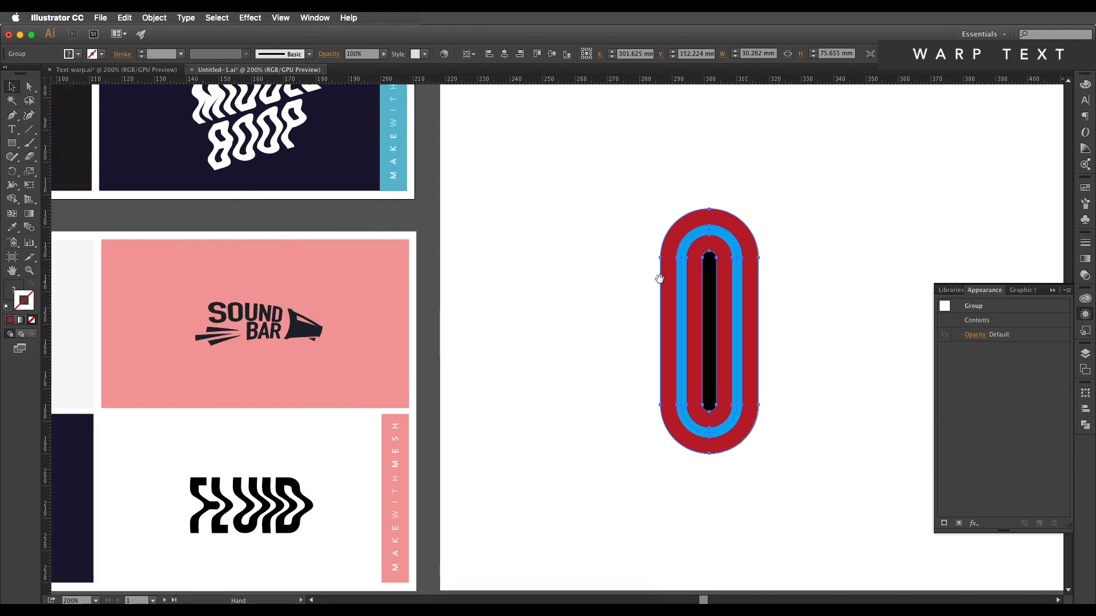
left_click(11, 199)
scroll(685, 256, "up", 1)
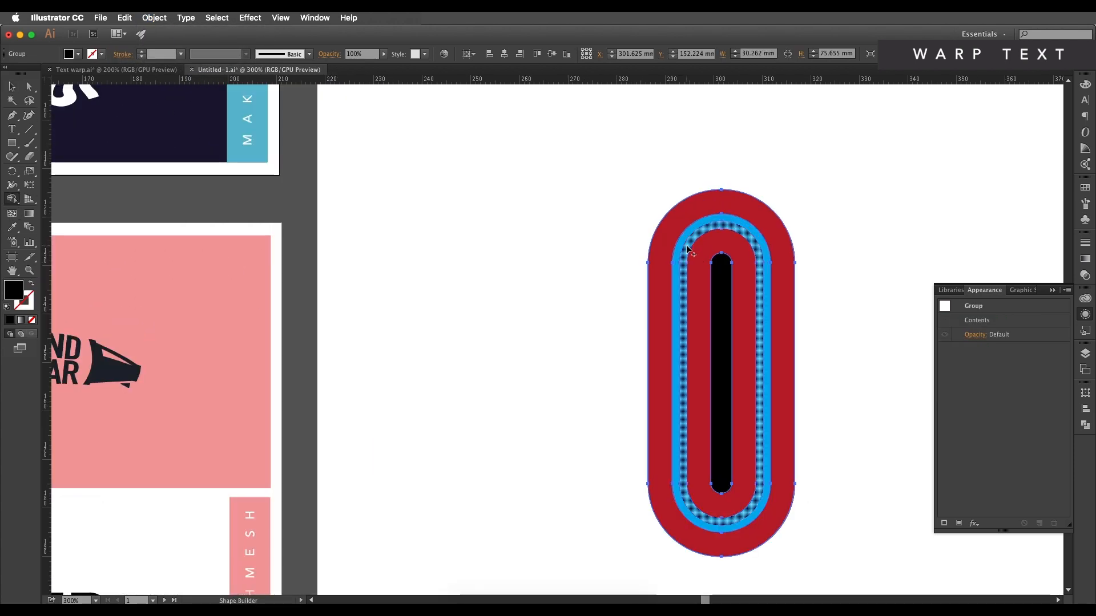
left_click(684, 254)
left_click(710, 272)
Ungroup the artwork, pull the two red rings away from it, and delete the remaining black pieces.
left_click(11, 86)
right_click(702, 271)
left_click(728, 334)
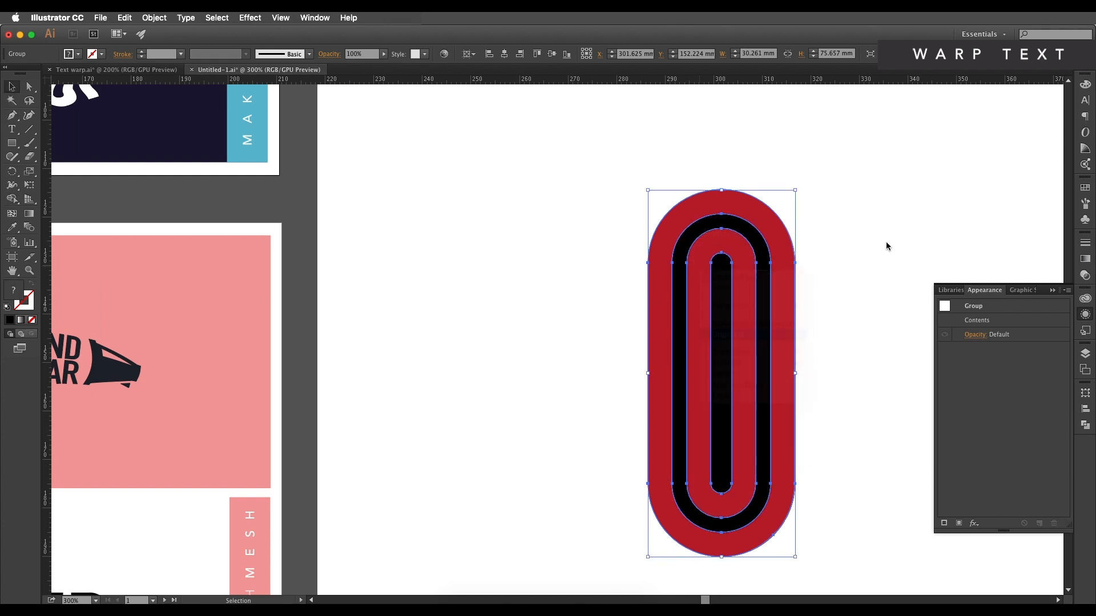
left_click_drag(697, 252, 474, 259)
left_click_drag(636, 262, 798, 397)
key("Delete")
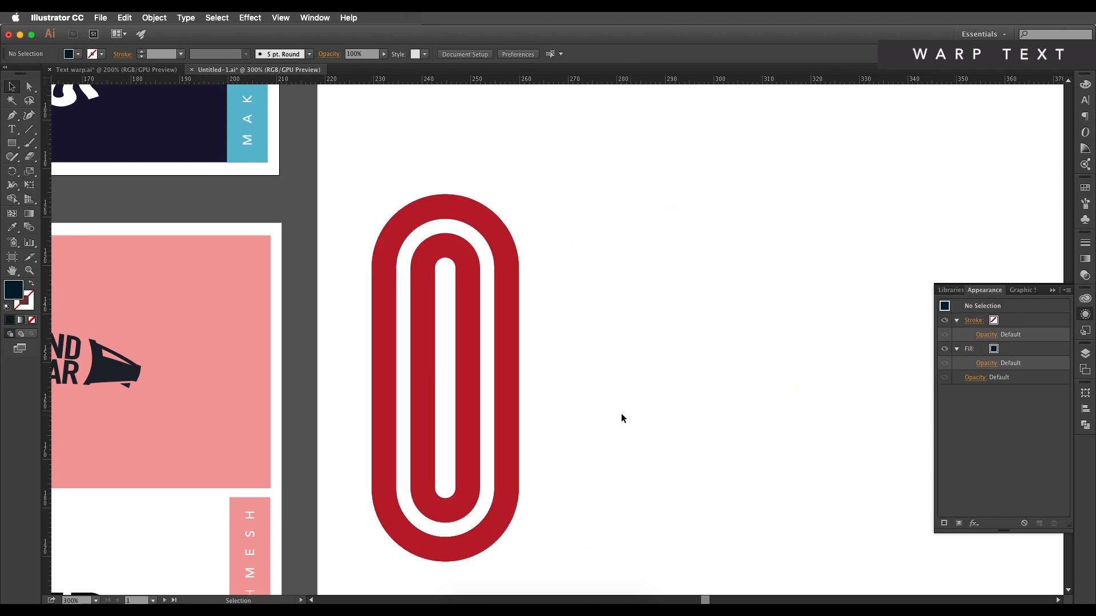
Select the red rings and examine the finished white rounded logo on the blue artboard as a reference.
scroll(617, 412, "down", 3)
left_click_drag(562, 428, 754, 352)
left_click(768, 379)
scroll(251, 355, "up", 4)
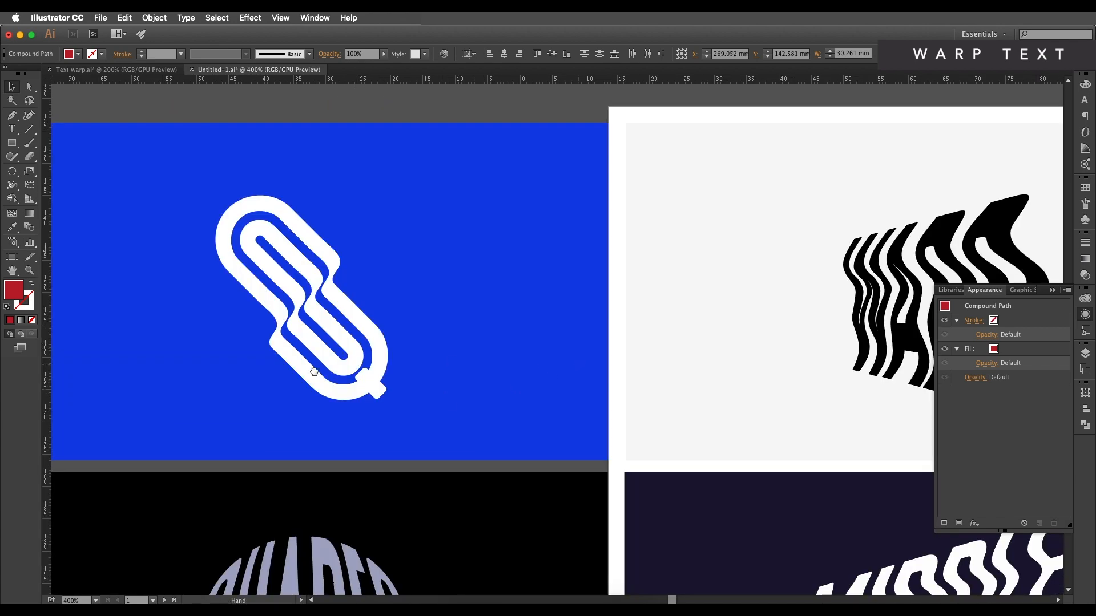
Draw a small vertical rounded bar across the bottom of the outer red ring and group it with both rings.
left_click_drag(856, 350, 137, 382)
left_click_drag(702, 422, 330, 374)
left_click_drag(868, 384, 207, 315)
left_click(12, 143)
left_click_drag(257, 350, 513, 406)
key("v")
left_click(423, 393)
left_click(602, 447)
scroll(602, 446, "down", 5)
left_click_drag(601, 446, 657, 239)
scroll(749, 451, "up", 2)
key("a")
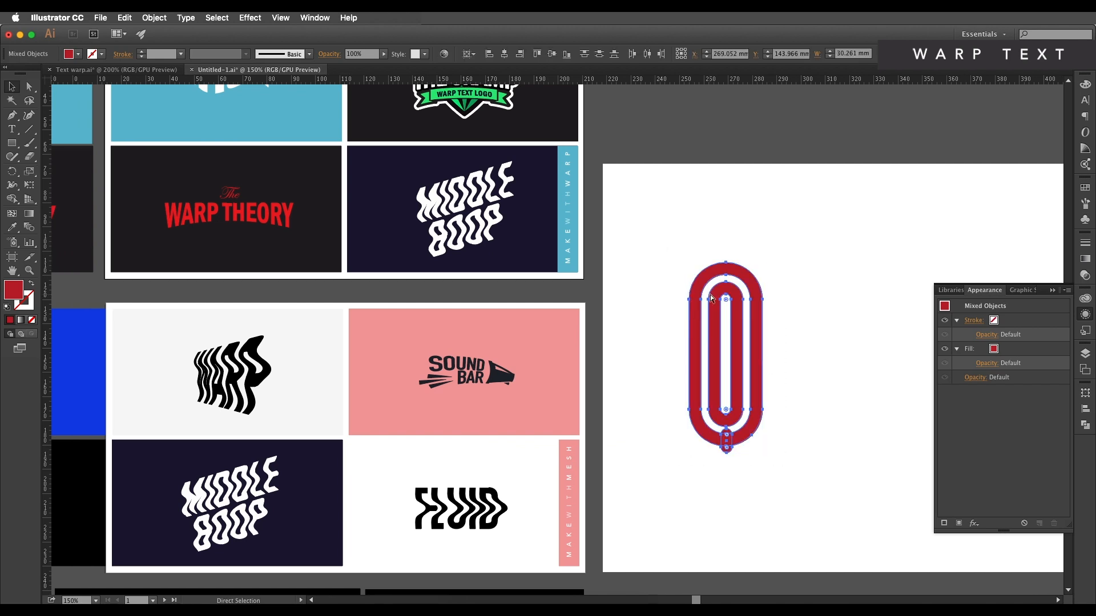
key("v")
left_click(804, 327)
Compare the grouped red shape with the bend in the white logo on the blue artboard.
scroll(790, 379, "left", 1)
scroll(790, 379, "down", 1)
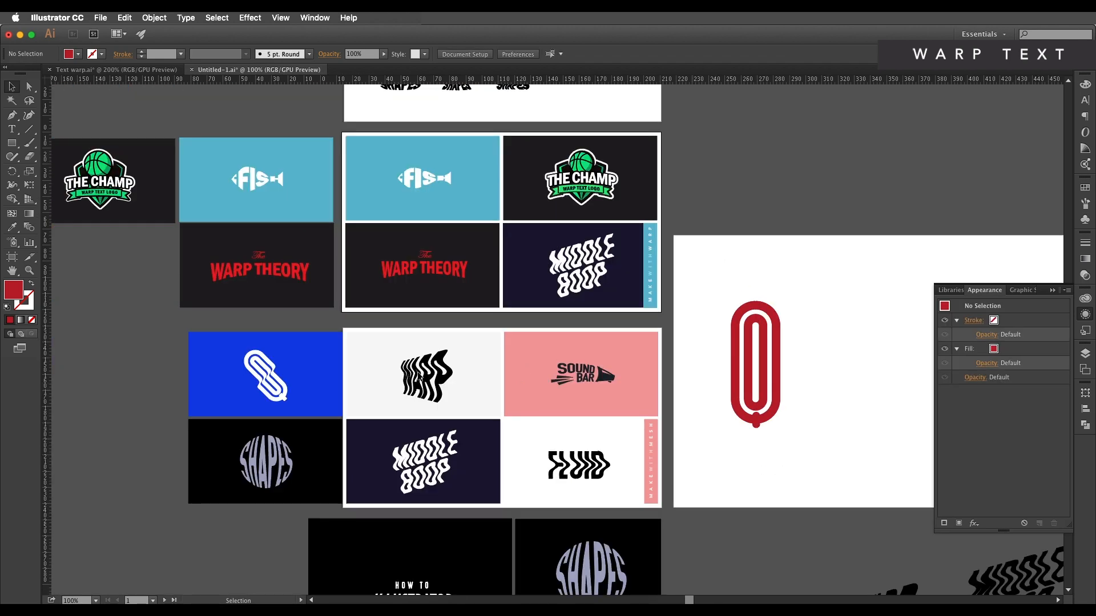
left_click(955, 327)
left_click_drag(849, 350, 869, 322)
scroll(803, 347, "up", 1)
left_click_drag(803, 349, 888, 338)
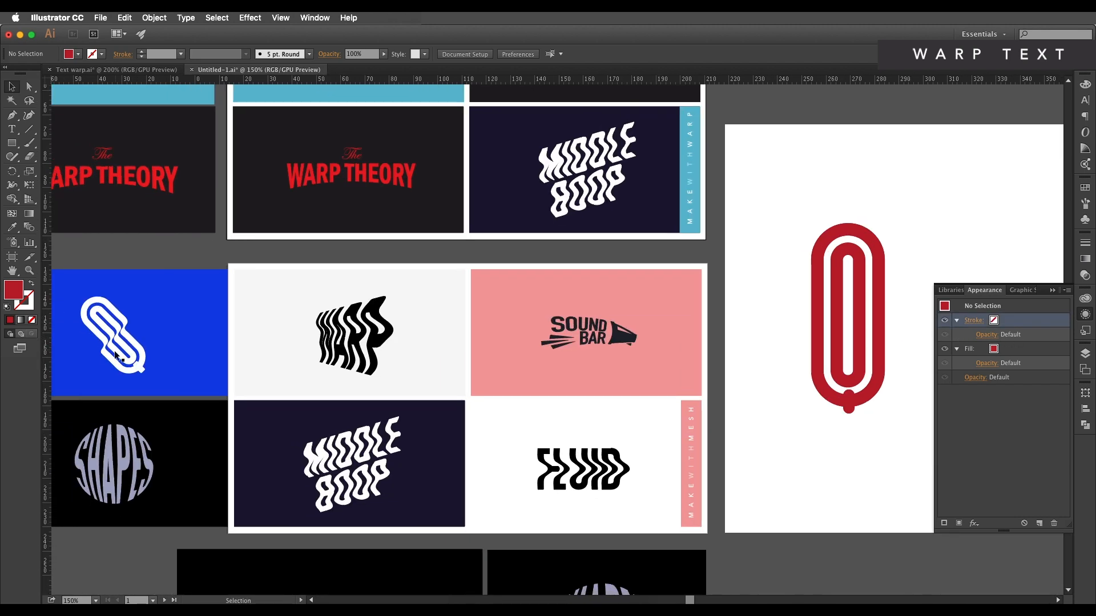
scroll(671, 342, "right", 3)
scroll(671, 342, "up", 1)
left_click_drag(665, 347, 728, 368)
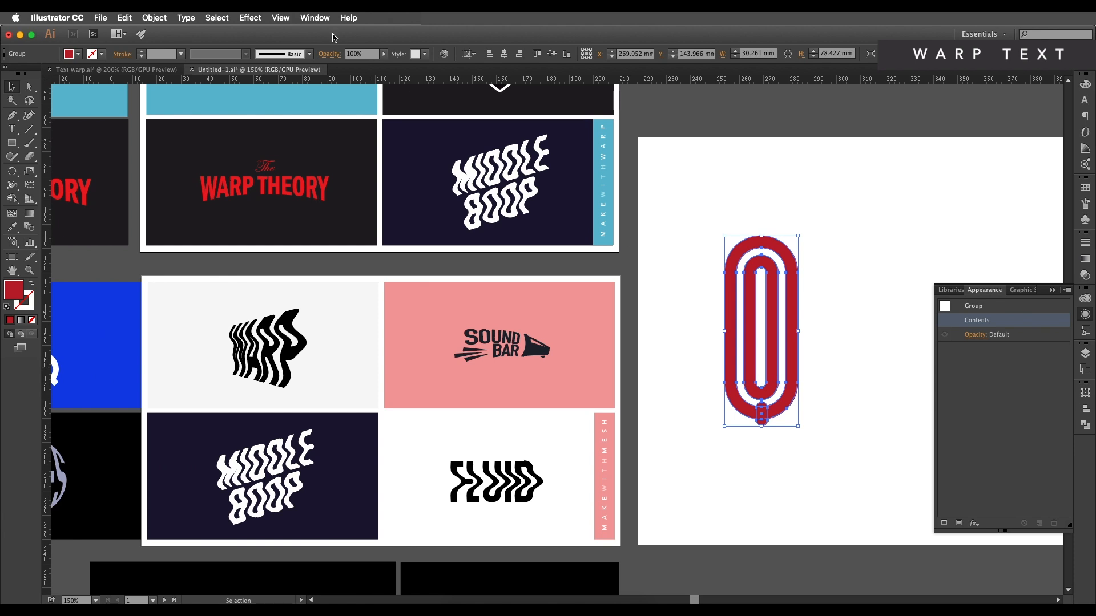
Apply an envelope distort mesh with 9 rows and 1 column to the grouped red rings.
left_click(154, 18)
mouse_move(181, 277)
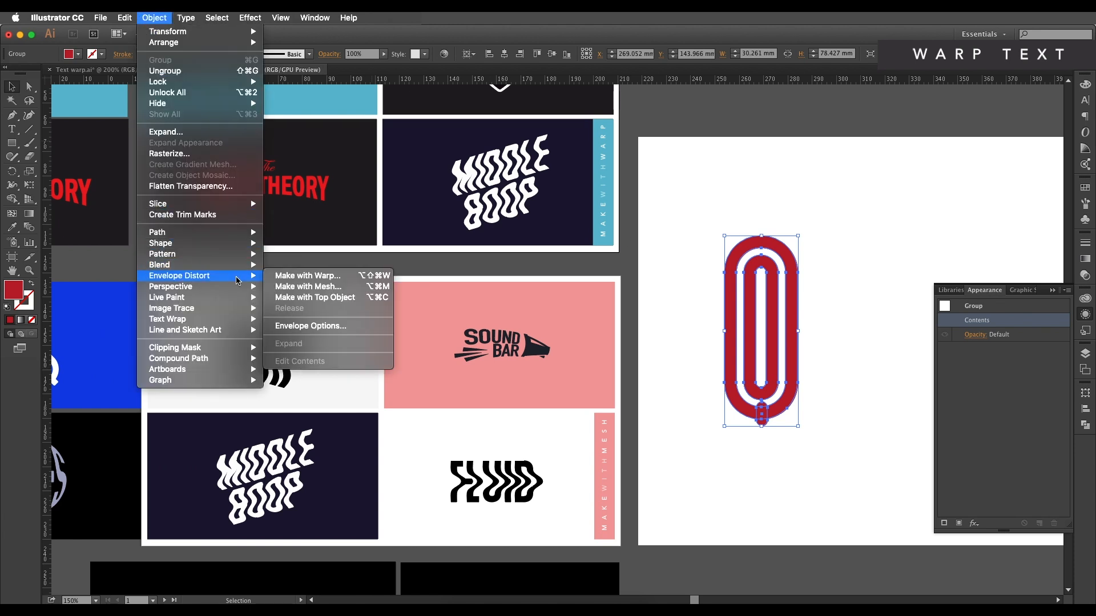
left_click(291, 285)
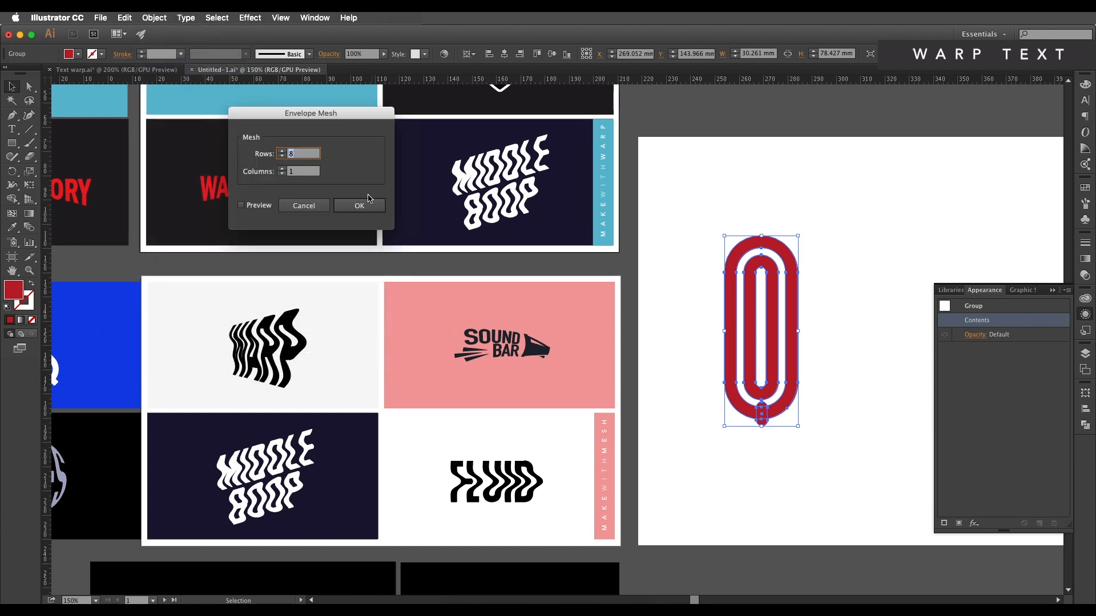
left_click(254, 207)
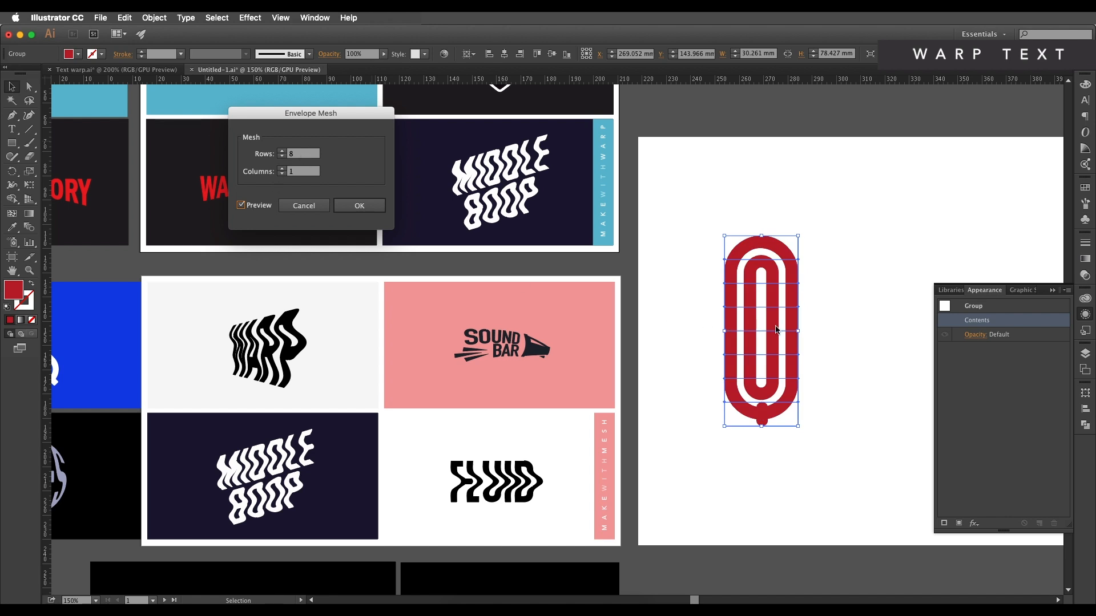
left_click(282, 151)
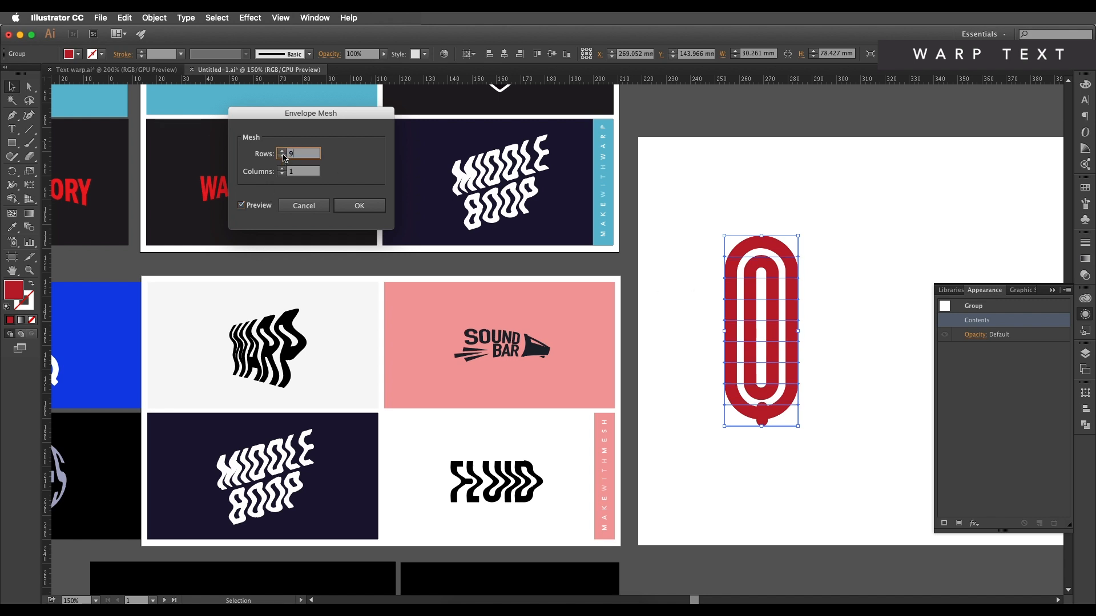
left_click(357, 205)
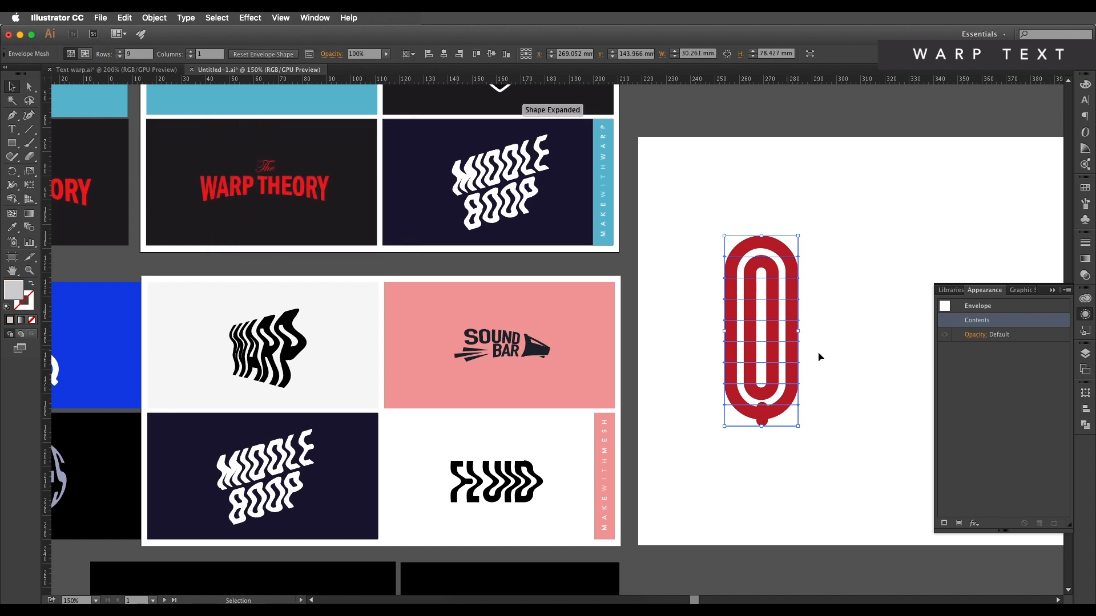
Select the mesh points of the shape's lower half and shift them about 11 mm to the left.
left_click(29, 86)
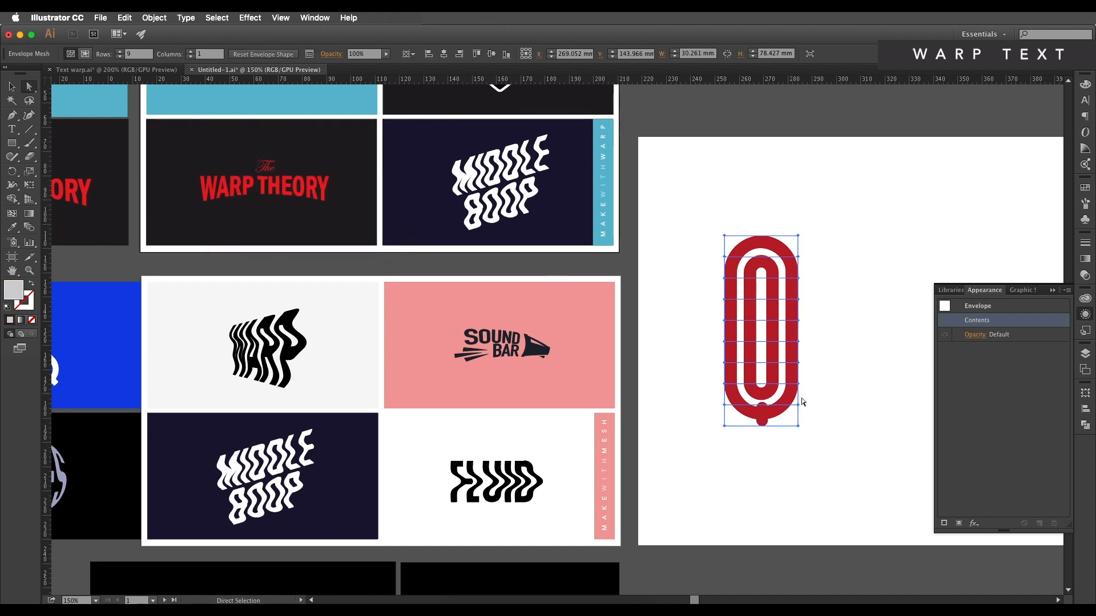
left_click_drag(833, 447, 690, 335)
key("Left")
key("Left")
key("Left")
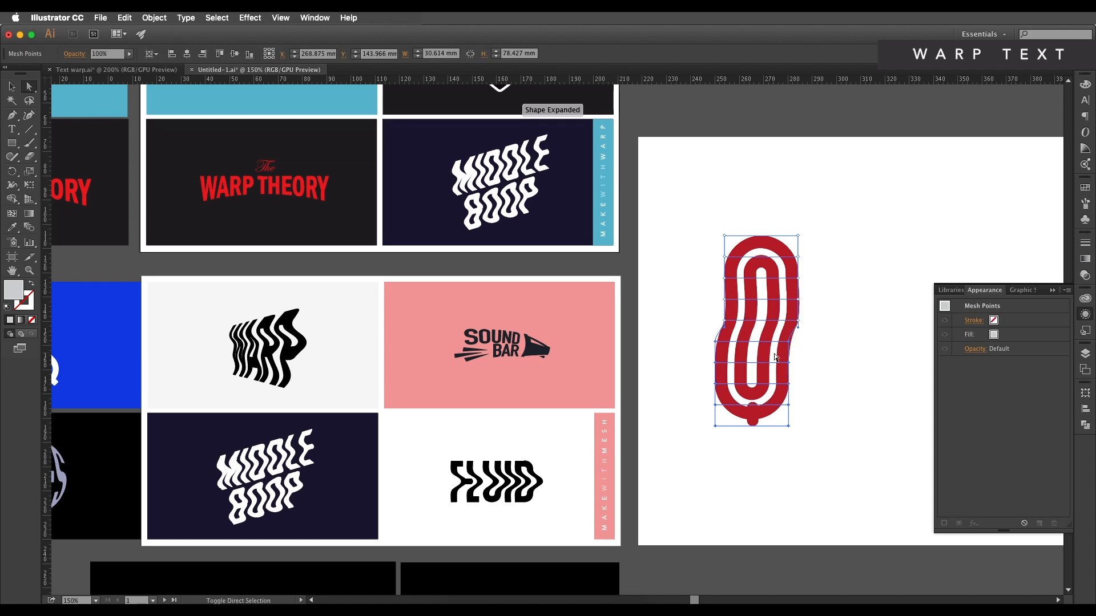
key("Left")
key("Left")
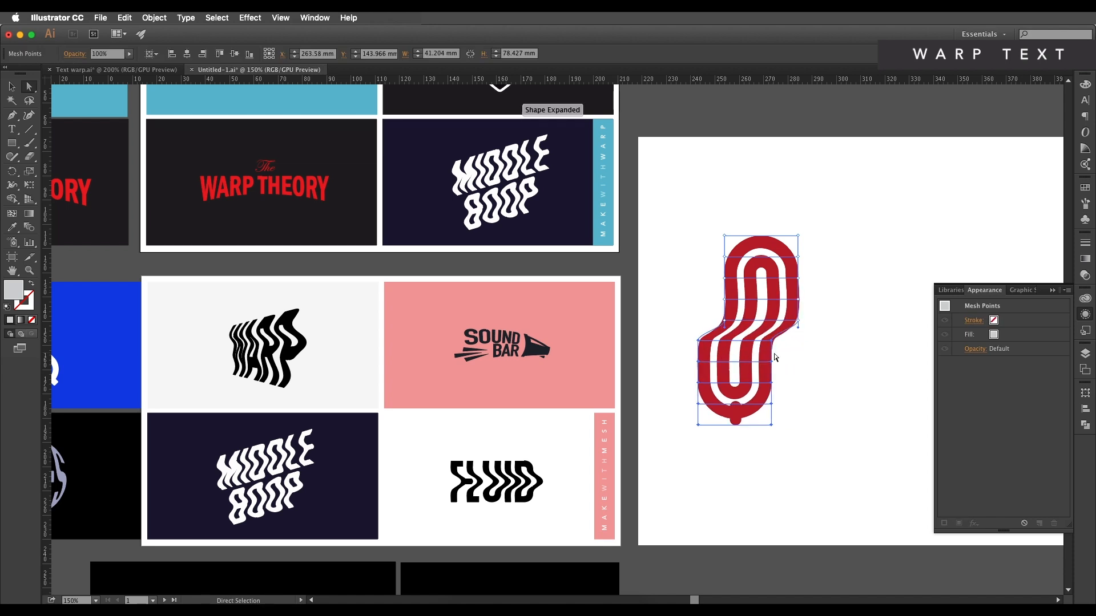
Move the selected lower-half mesh points up about 3 mm to tighten the bend in the rings.
key("Up")
key("Up")
key("Up")
key("Up")
key("Up")
key("Up")
key("Up")
key("Up")
key("Up")
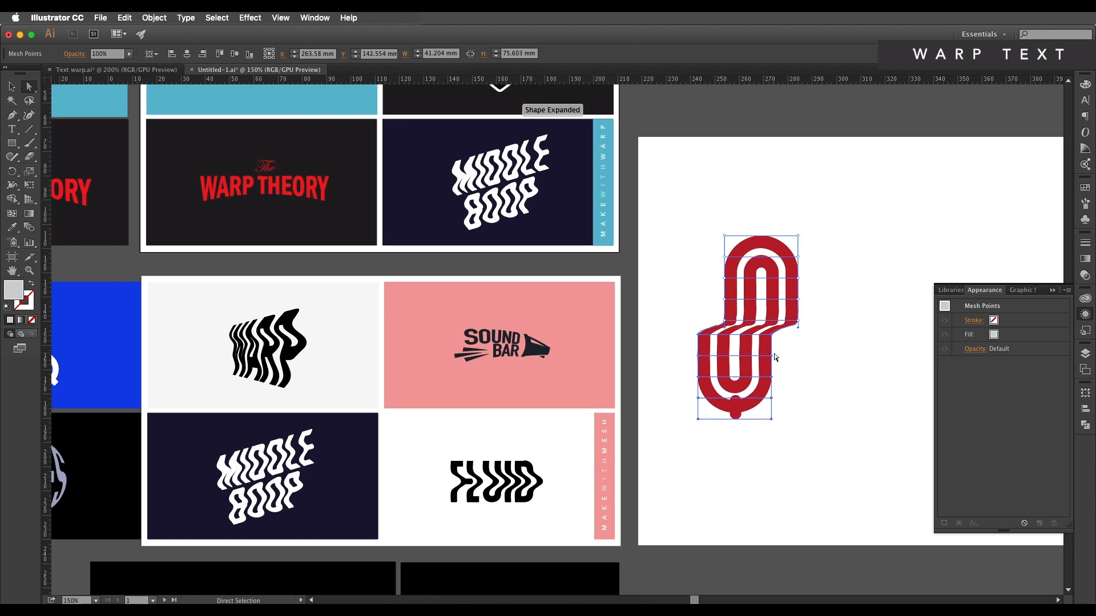
scroll(806, 371, "up", 2)
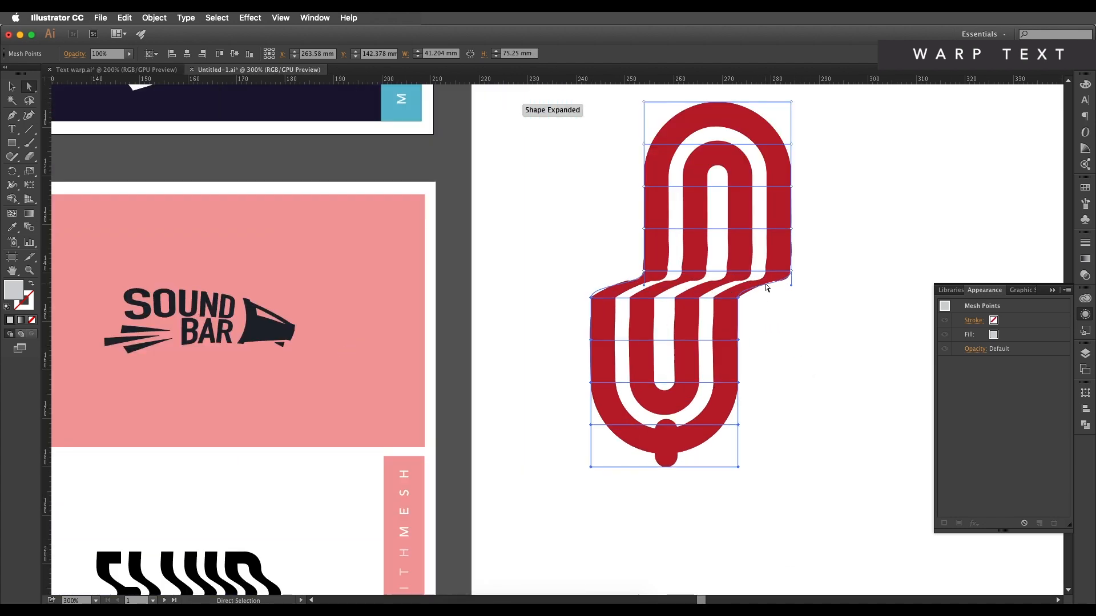
scroll(767, 288, "down", 3)
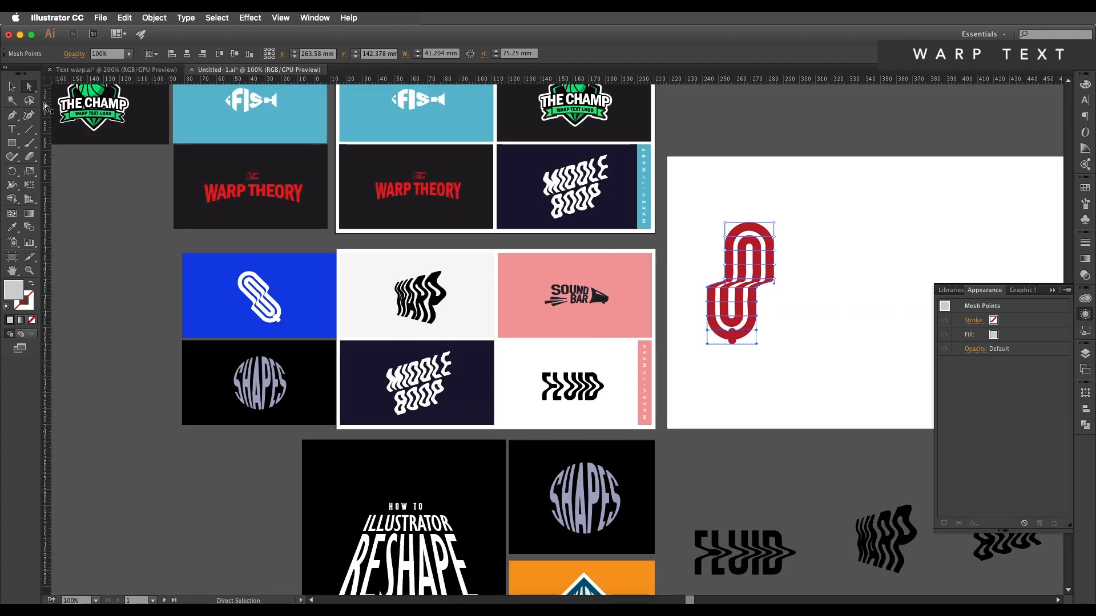
Enlarge the warped shape to about 100 by 184 mm and rotate it about 45° counterclockwise over the white artboard.
left_click_drag(635, 287, 341, 349)
key("v")
left_click_drag(483, 292, 623, 109)
left_click_drag(522, 284, 678, 313)
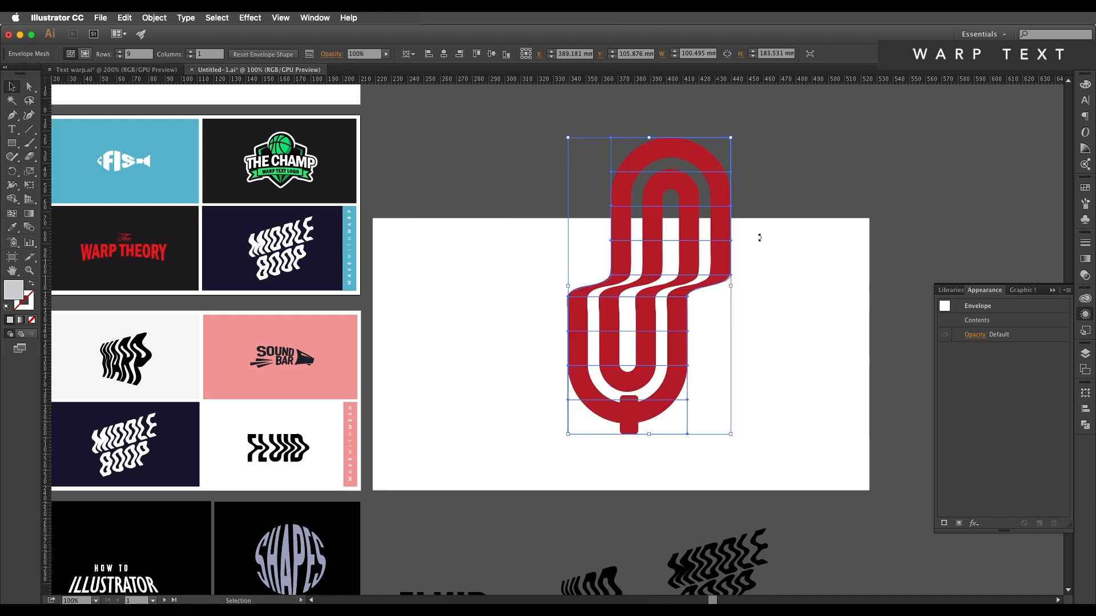
left_click_drag(736, 137, 551, 136)
left_click_drag(698, 334, 670, 385)
Expand the rotated envelope mesh into plain paths and scale the artwork down.
left_click(154, 18)
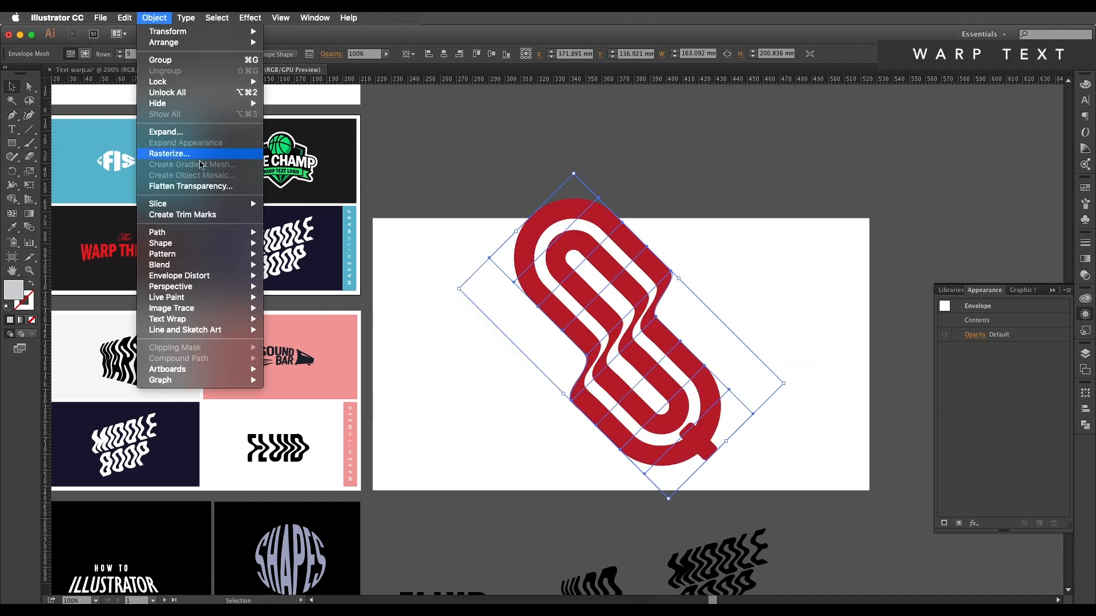
left_click(169, 132)
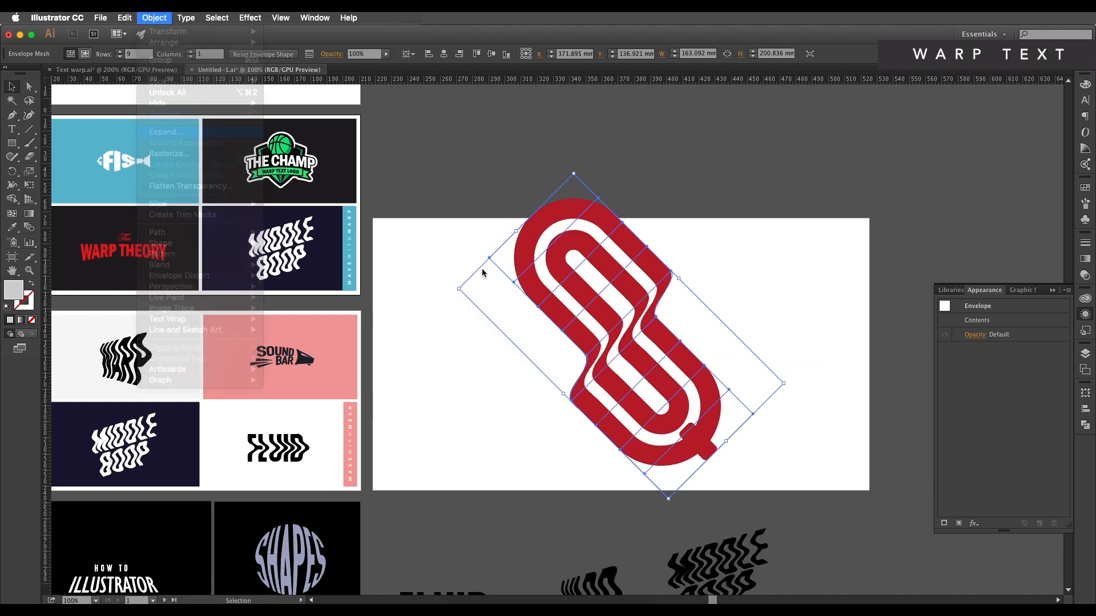
left_click(432, 317)
left_click_drag(720, 466, 645, 389)
Recolour the expanded logo with the blue sampled from the blue artboard using the Eyedropper.
key("i")
left_click(196, 370)
key("v")
left_click(710, 370)
scroll(695, 370, "up", 1)
left_click_drag(717, 371, 643, 396)
left_click(726, 405)
left_click_drag(727, 406, 752, 383)
scroll(724, 401, "down", 2)
scroll(647, 395, "up", 2)
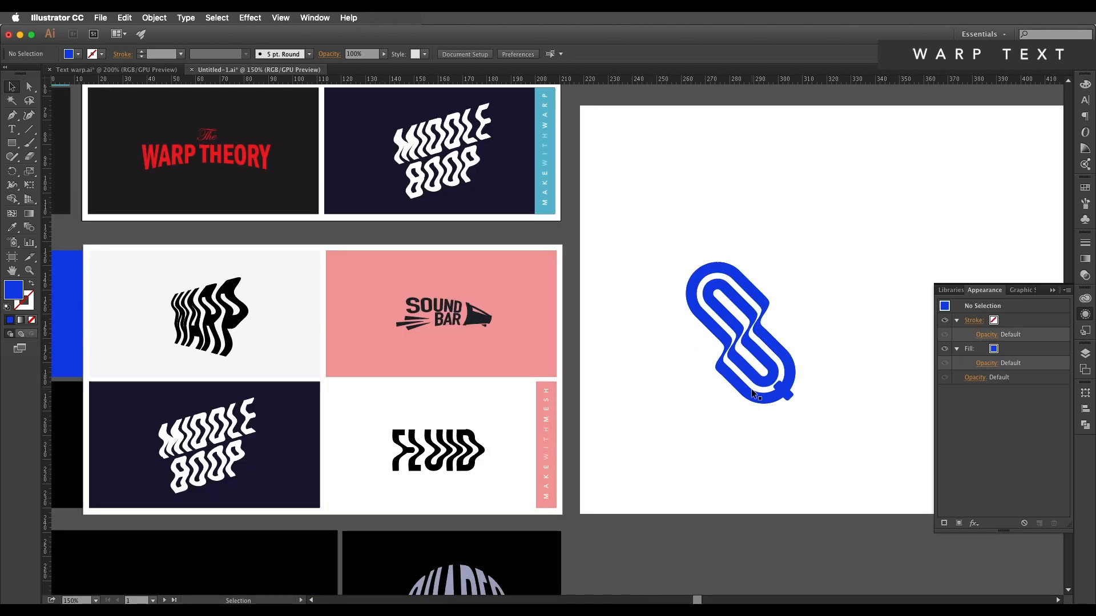
scroll(747, 388, "down", 2)
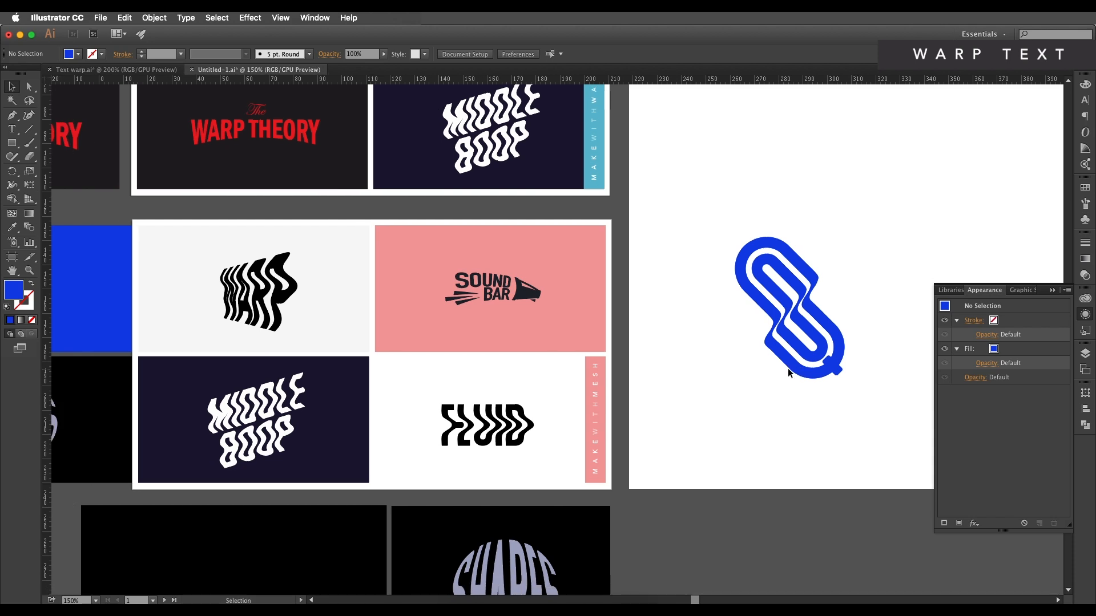
Arrange the black FLUID, WARP, MIDDLE BOOP and SOUND BAR designs around the blue logo on the white artboard.
left_click_drag(735, 382, 549, 378)
left_click_drag(563, 471, 615, 249)
left_click_drag(655, 503, 665, 365)
left_click_drag(734, 485, 755, 307)
left_click_drag(876, 525, 777, 470)
left_click(792, 447)
scroll(791, 447, "up", 2)
scroll(707, 430, "down", 1)
left_click_drag(686, 421, 750, 443)
left_click_drag(701, 404, 626, 410)
Examine the finished SHAPES and RESHAPE text designs on the black and orange artboards.
scroll(697, 396, "up", 1)
scroll(625, 410, "down", 1)
left_click_drag(544, 413, 680, 372)
left_click_drag(484, 534, 528, 362)
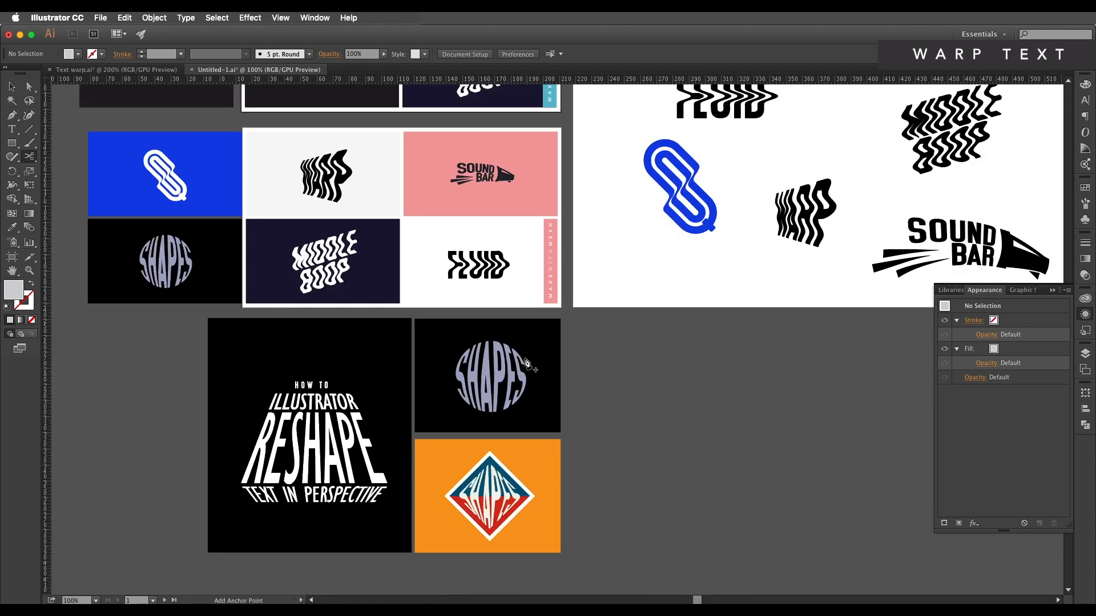
left_click_drag(495, 394, 549, 360)
key("c")
scroll(549, 360, "up", 1)
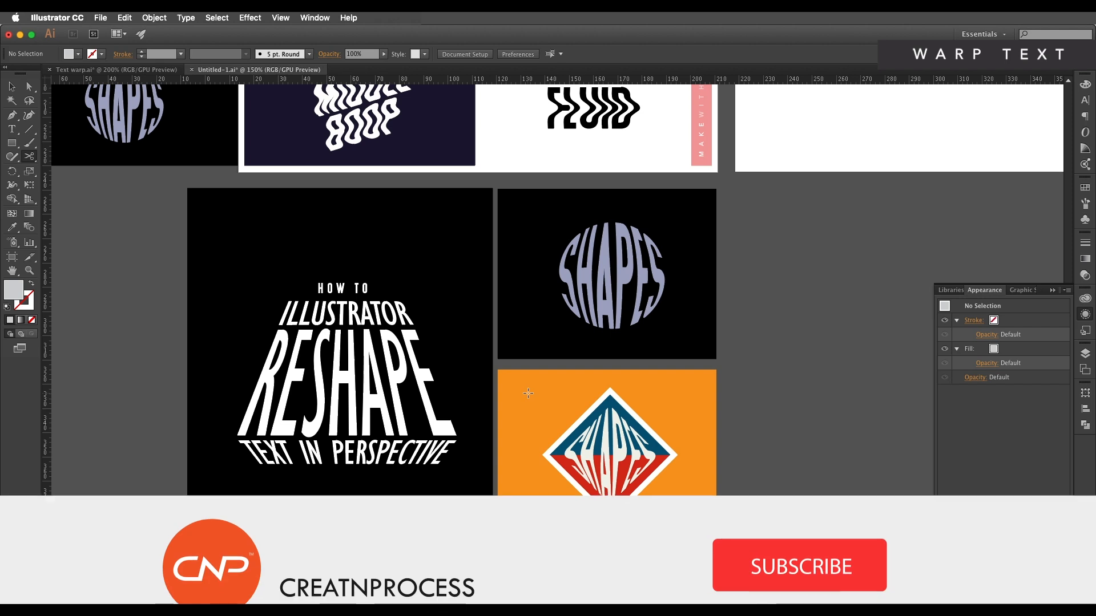
left_click_drag(613, 376, 579, 396)
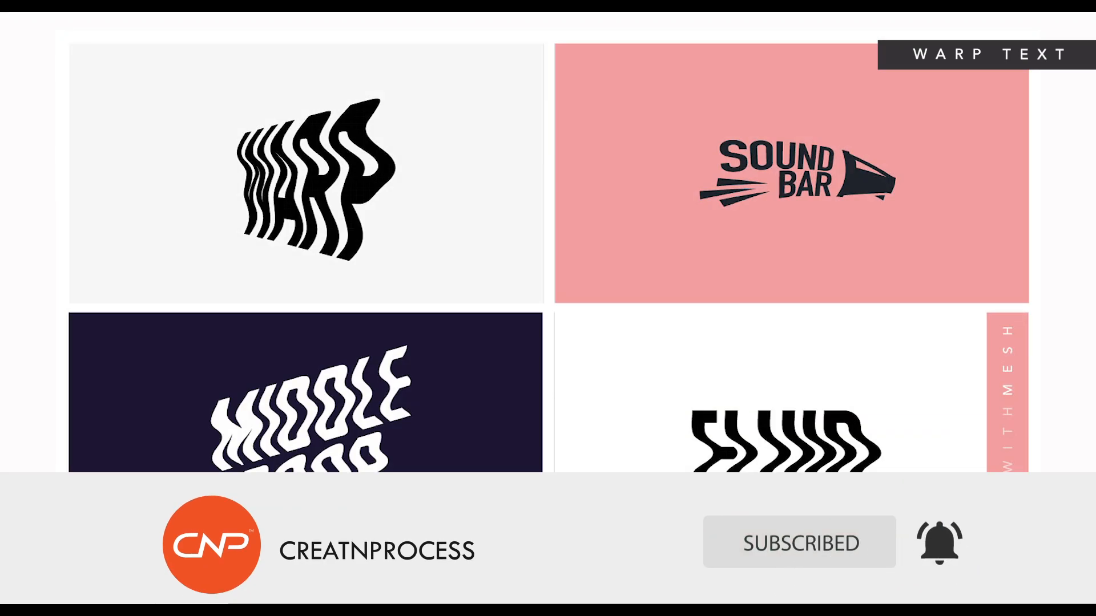